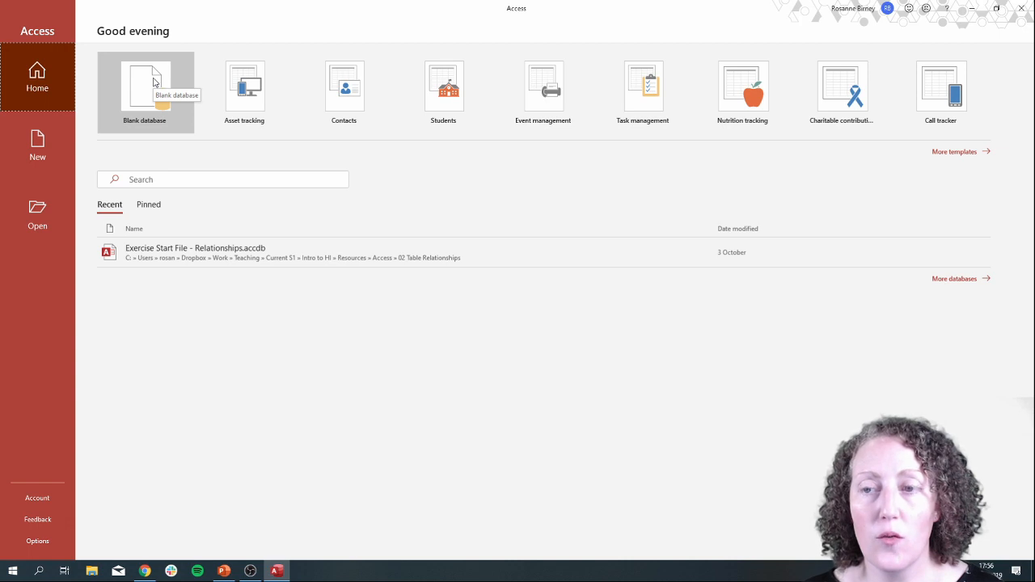
Start a blank database and set its file name to MedicalCentre.accdb.
{"action": "left_click", "coordinate": [159, 89]}
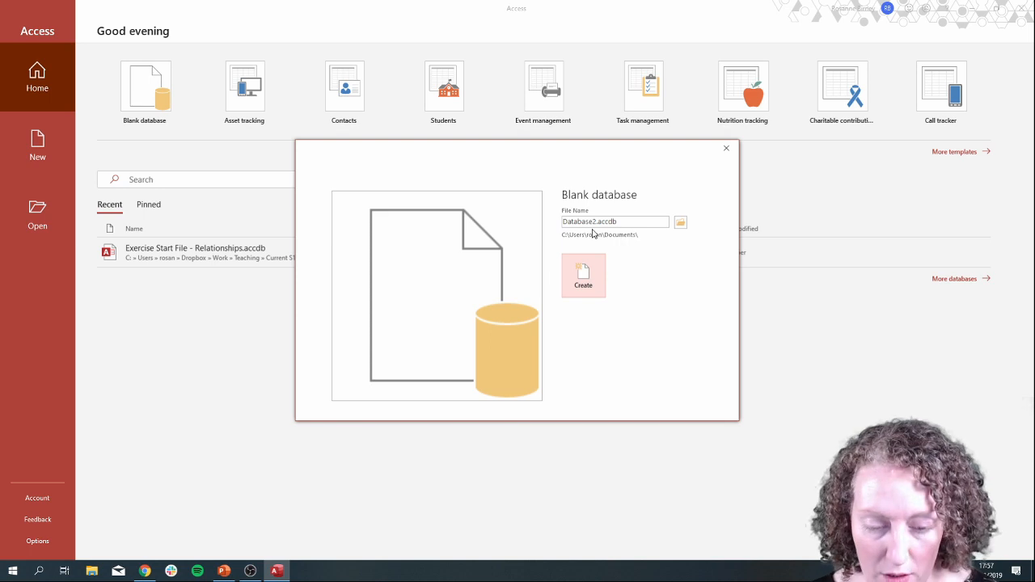
{"action": "key", "text": "super+plus"}
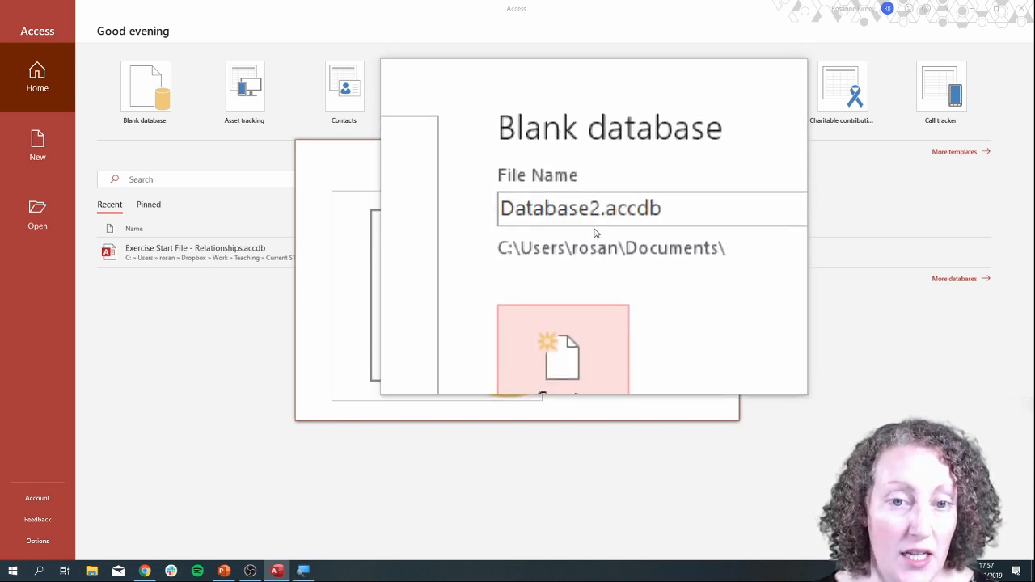
{"action": "left_click_drag", "start_coordinate": [595, 224], "coordinate": [537, 224]}
{"action": "key", "text": "BackSpace"}
{"action": "key", "text": "Delete"}
{"action": "type", "text": "Medic"}
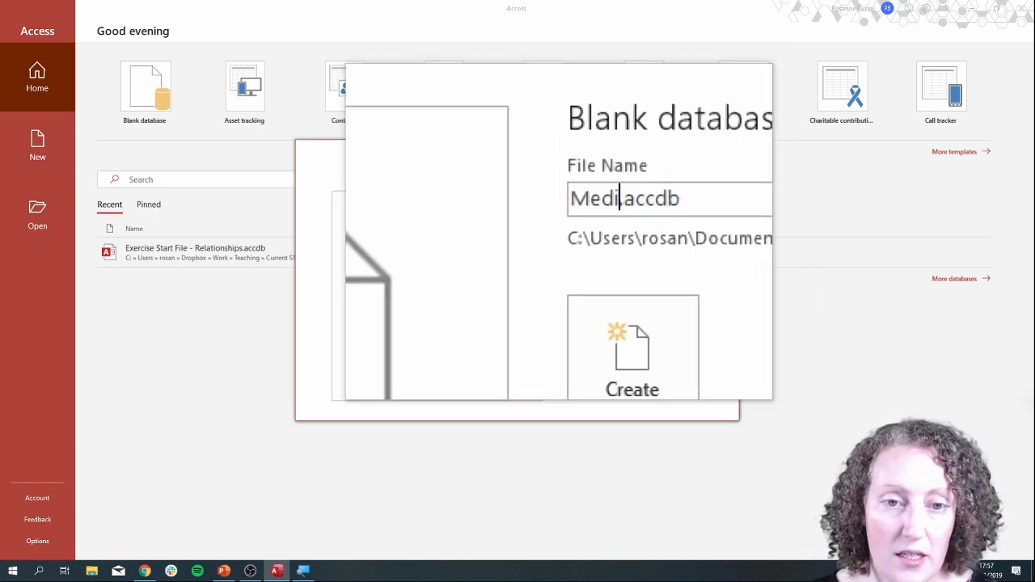
{"action": "type", "text": "alCentre"}
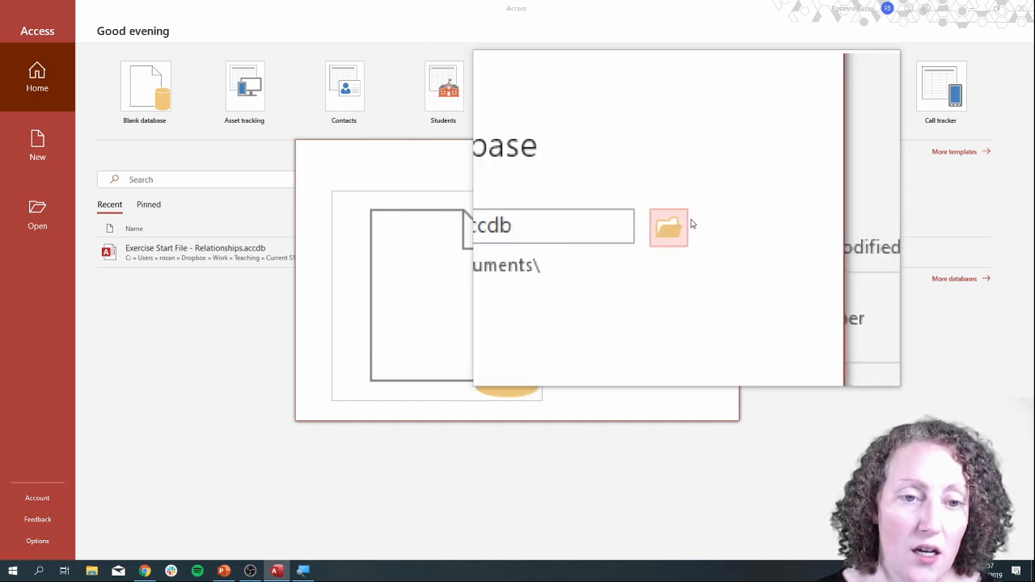
Set the save location to S1\Intro to HI in OneDrive - Waterford Institute of Technology and create the database.
{"action": "left_click", "coordinate": [687, 225]}
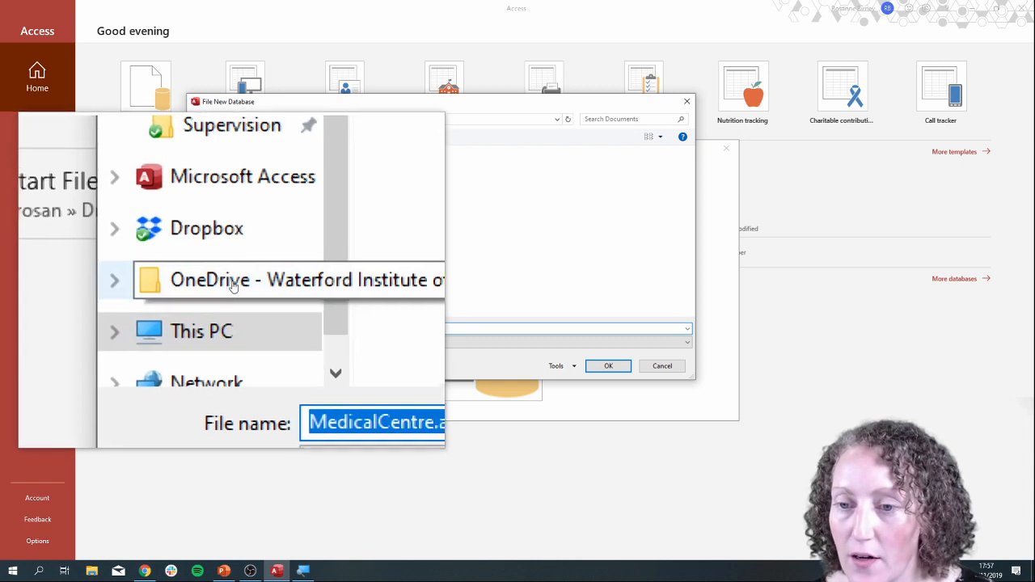
{"action": "left_click", "coordinate": [233, 285]}
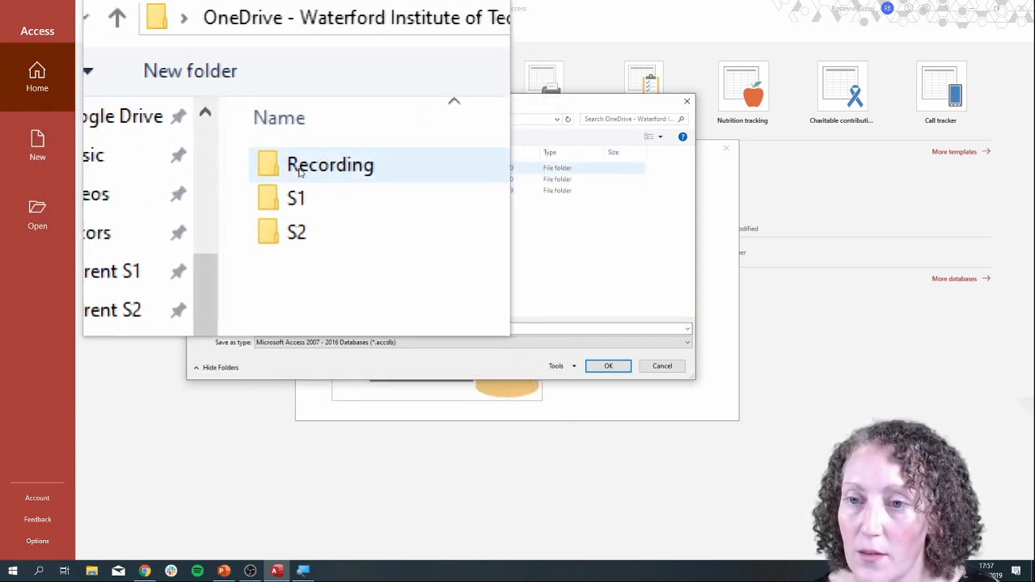
{"action": "double_click", "coordinate": [301, 182]}
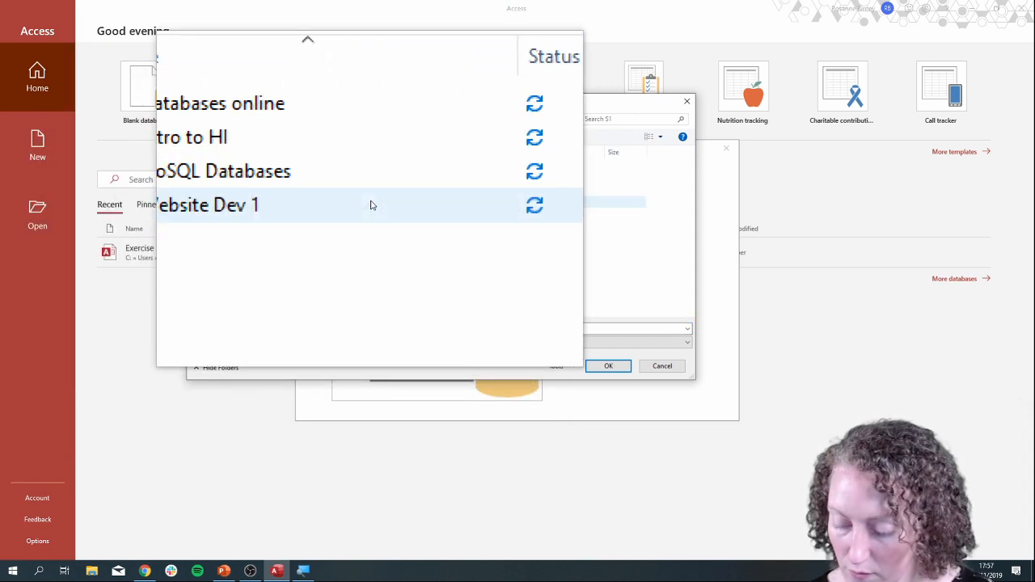
{"action": "key", "text": "super+Escape"}
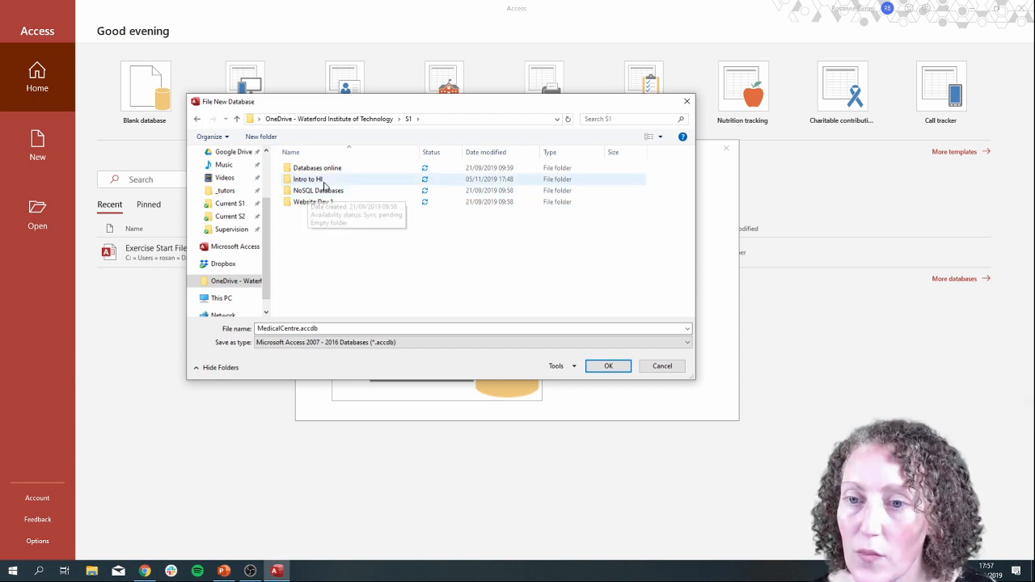
{"action": "double_click", "coordinate": [328, 182]}
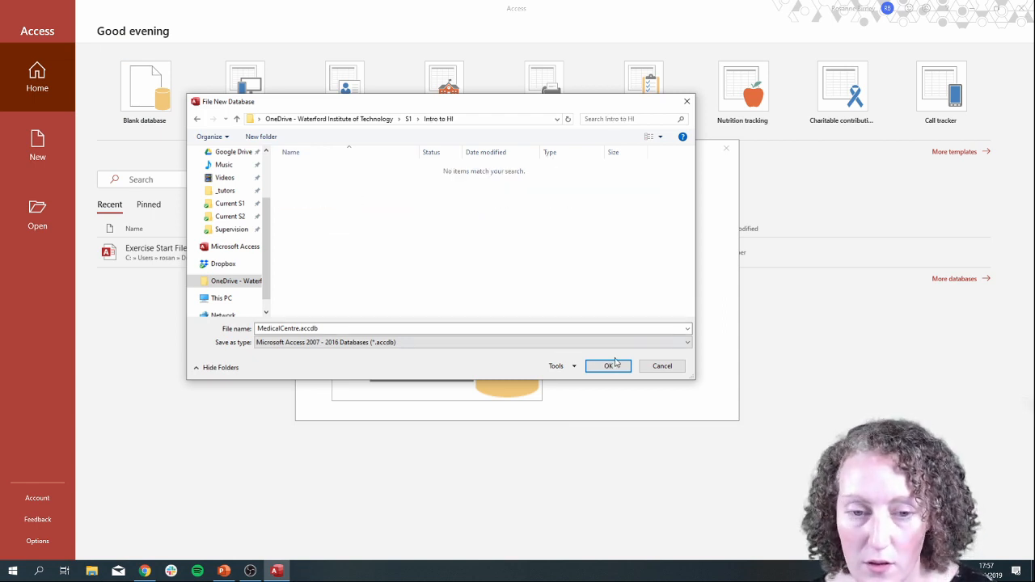
{"action": "left_click", "coordinate": [613, 366]}
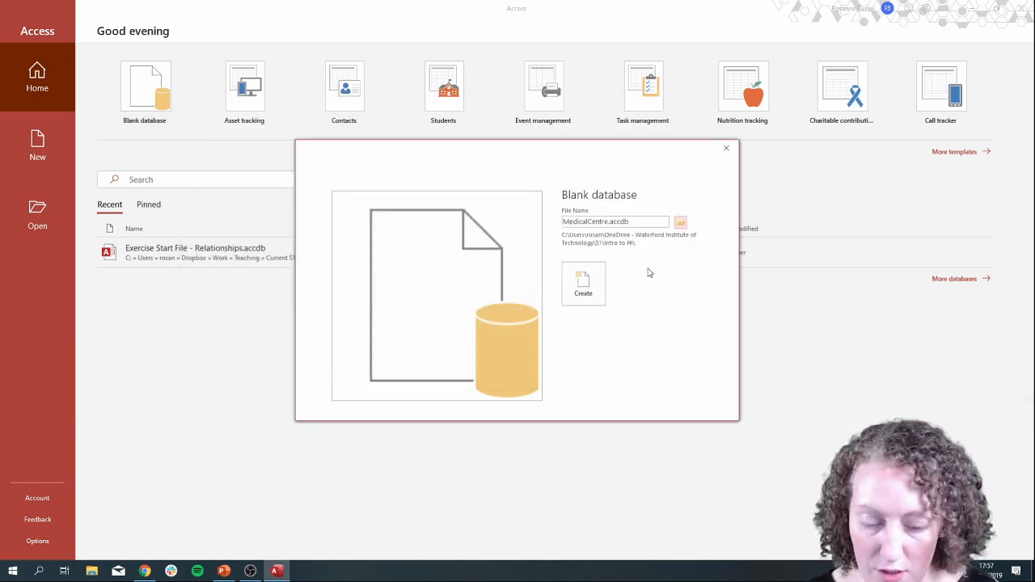
{"action": "key", "text": "super+plus"}
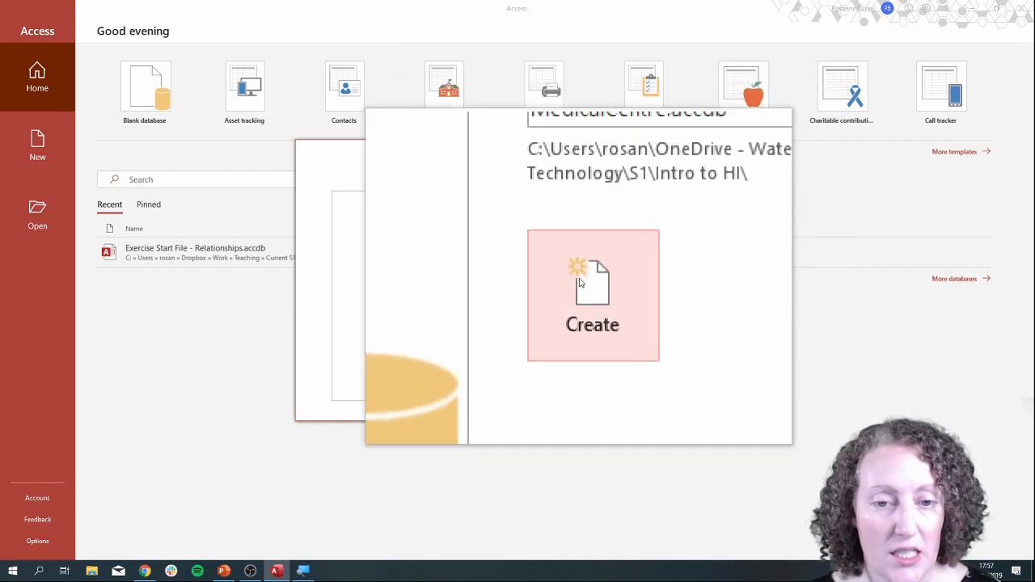
{"action": "left_click", "coordinate": [579, 282]}
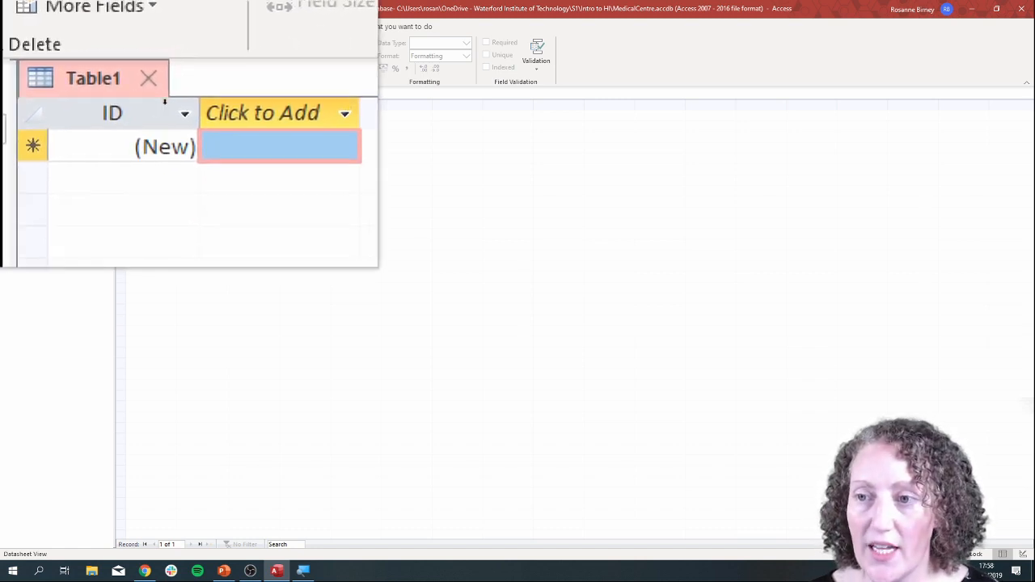
Switch the new table to Design View, saving it with the name Patient.
{"action": "key", "text": "super+Escape"}
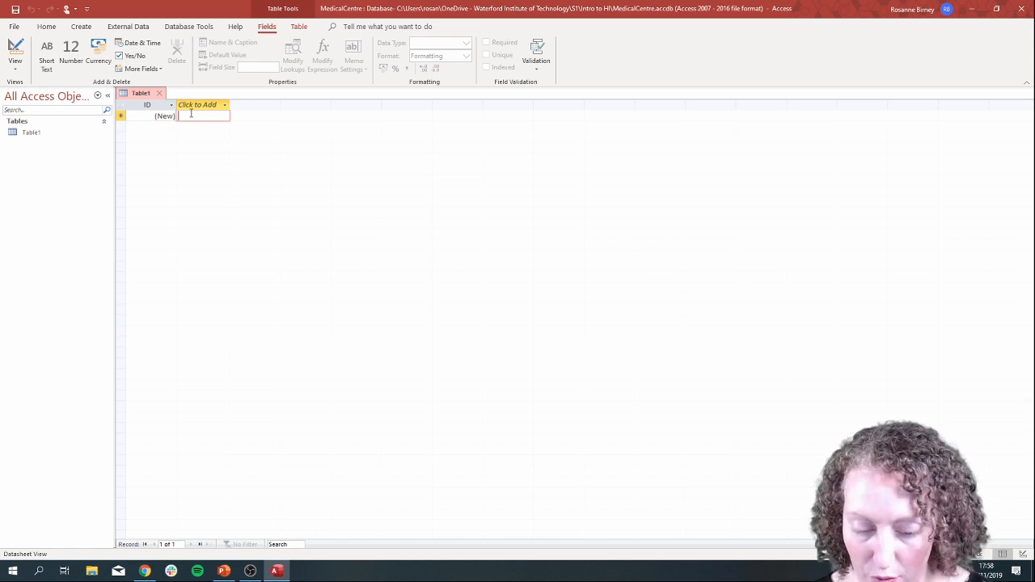
{"action": "key", "text": "super+plus"}
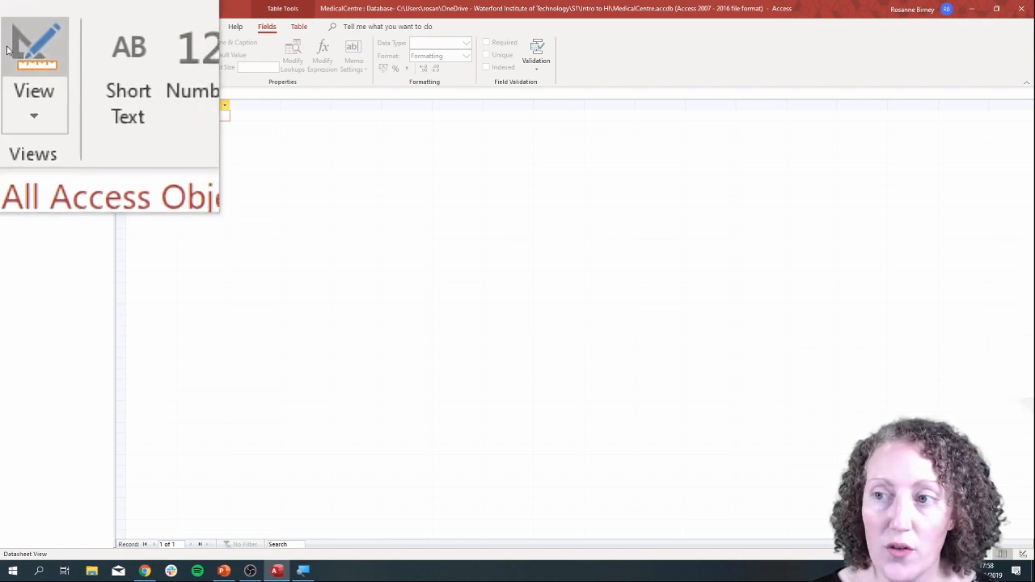
{"action": "left_click", "coordinate": [9, 71]}
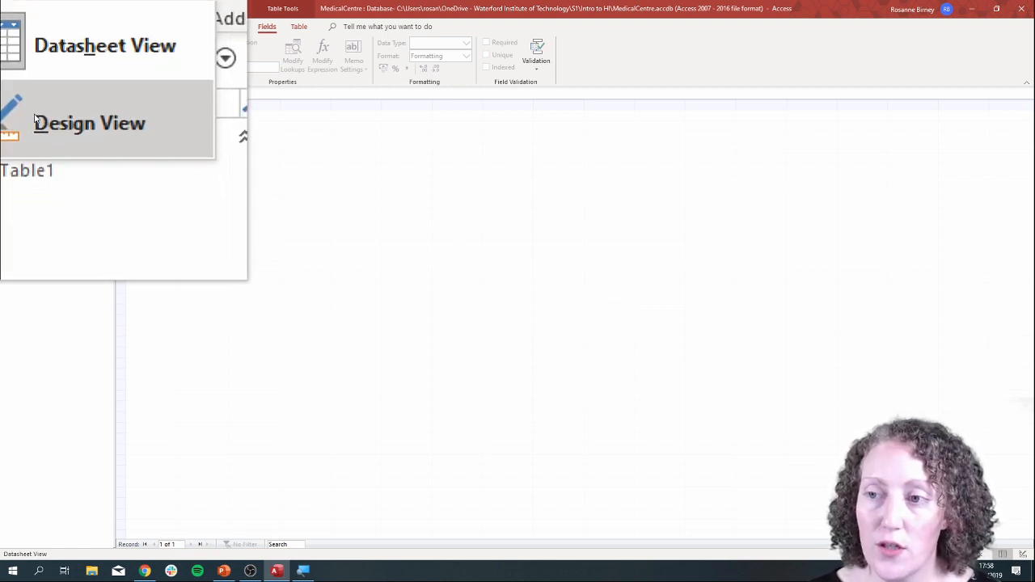
{"action": "left_click", "coordinate": [33, 120]}
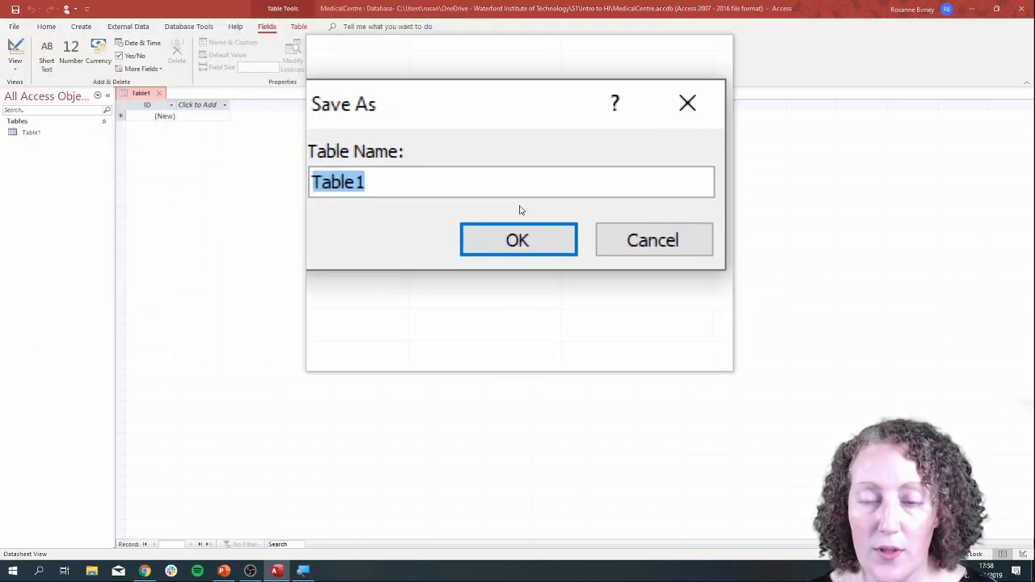
{"action": "type", "text": "Patient"}
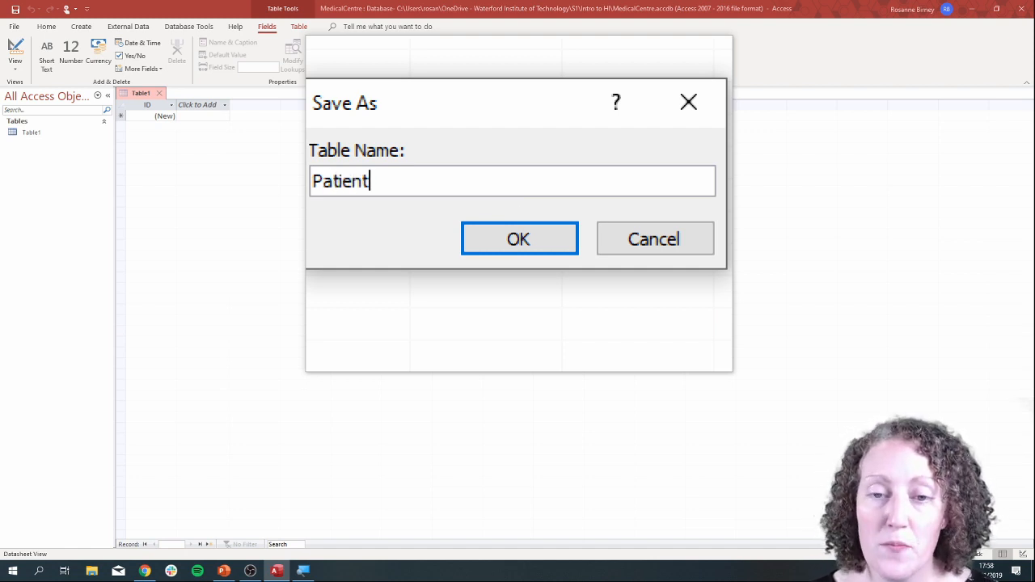
{"action": "left_click", "coordinate": [514, 216]}
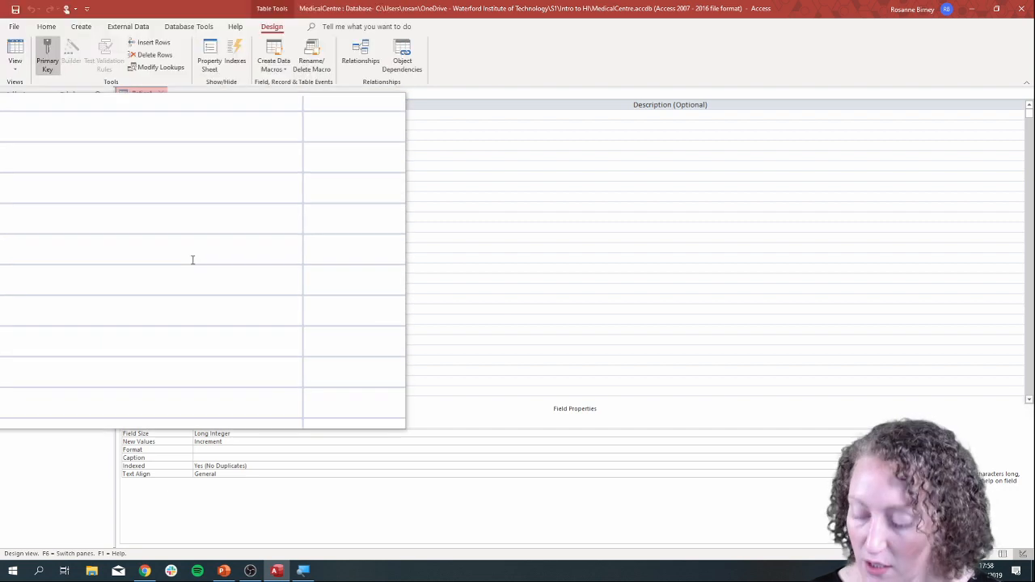
{"action": "key", "text": "super+Escape"}
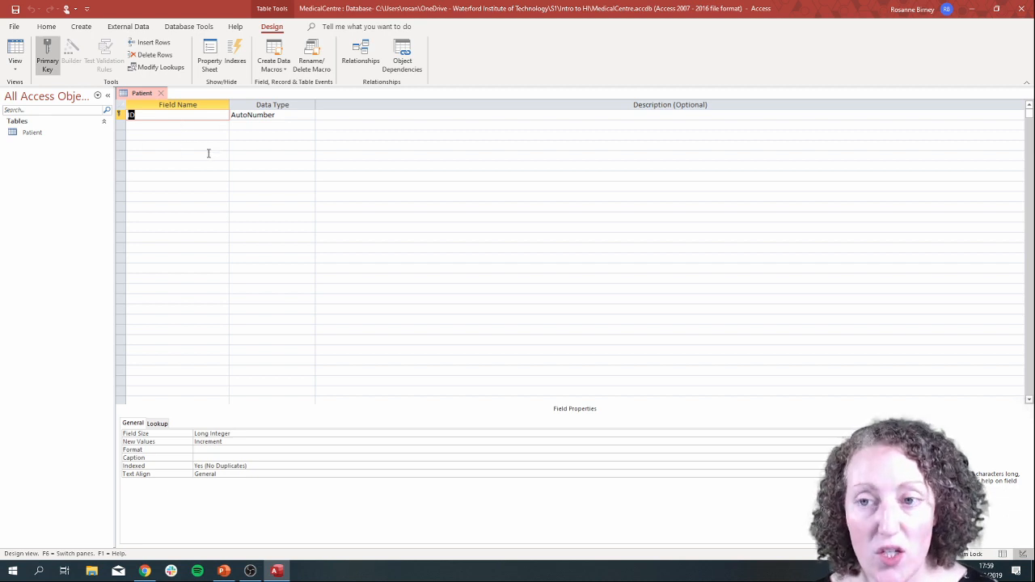
{"action": "left_click", "coordinate": [171, 125]}
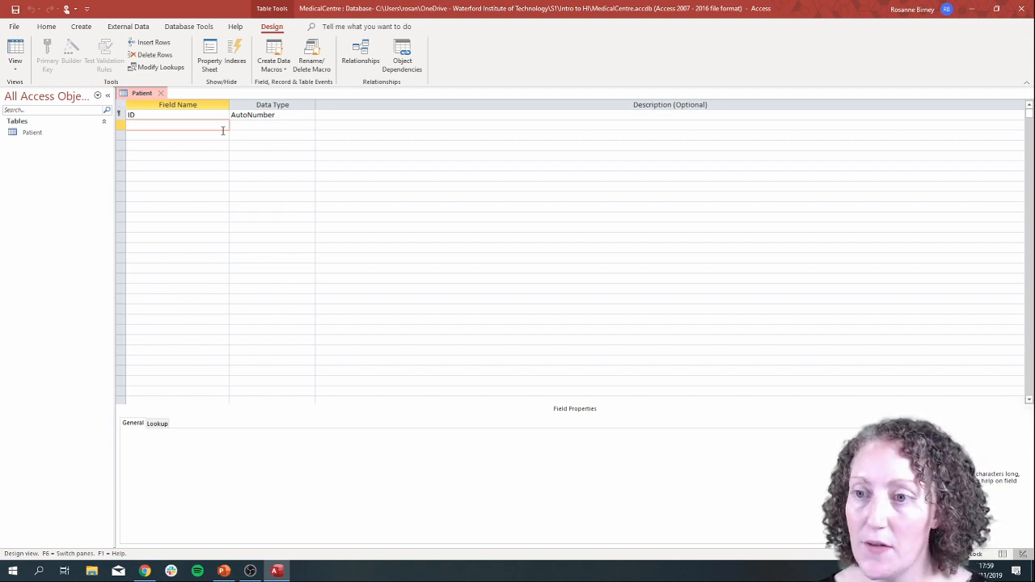
Open Tables: Exercise Instructions in Chrome, place it side by side with Access, and show the Exercise One field list.
{"action": "left_click", "coordinate": [145, 572]}
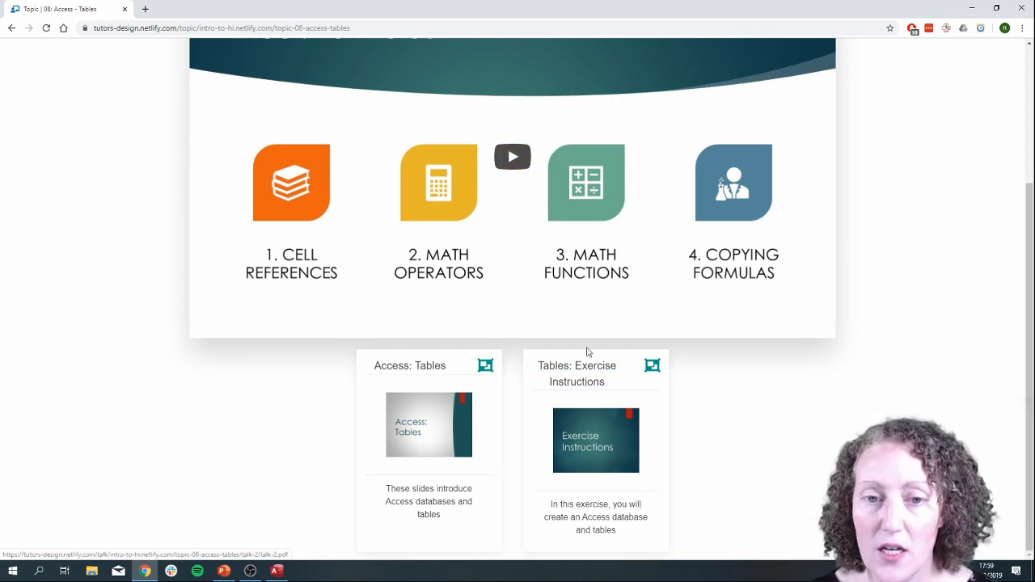
{"action": "left_click", "coordinate": [614, 436]}
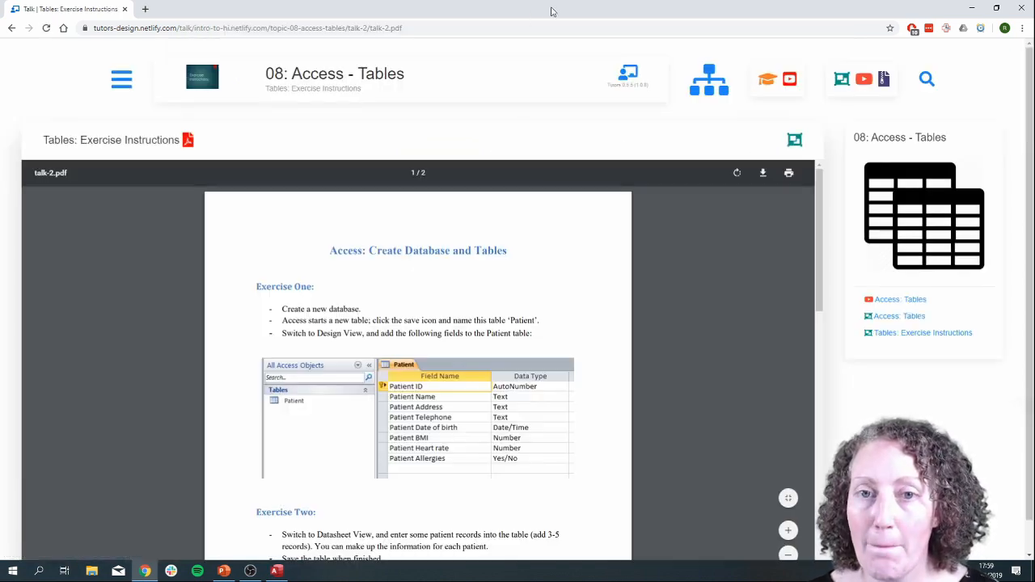
{"action": "left_click_drag", "start_coordinate": [502, 12], "coordinate": [1033, 33]}
{"action": "left_click", "coordinate": [283, 202]}
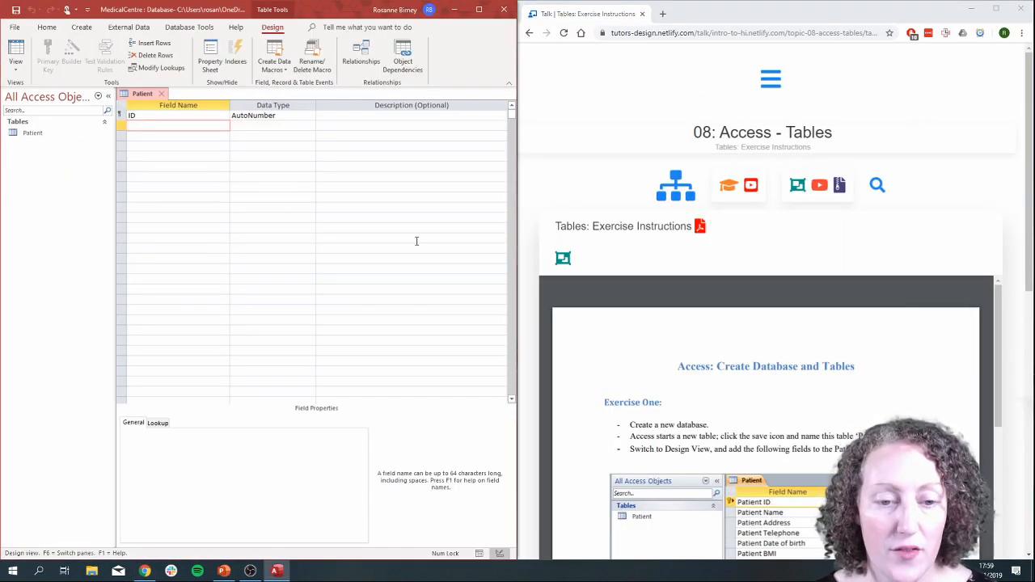
{"action": "scroll", "coordinate": [727, 267], "scroll_direction": "down", "scroll_amount": 5}
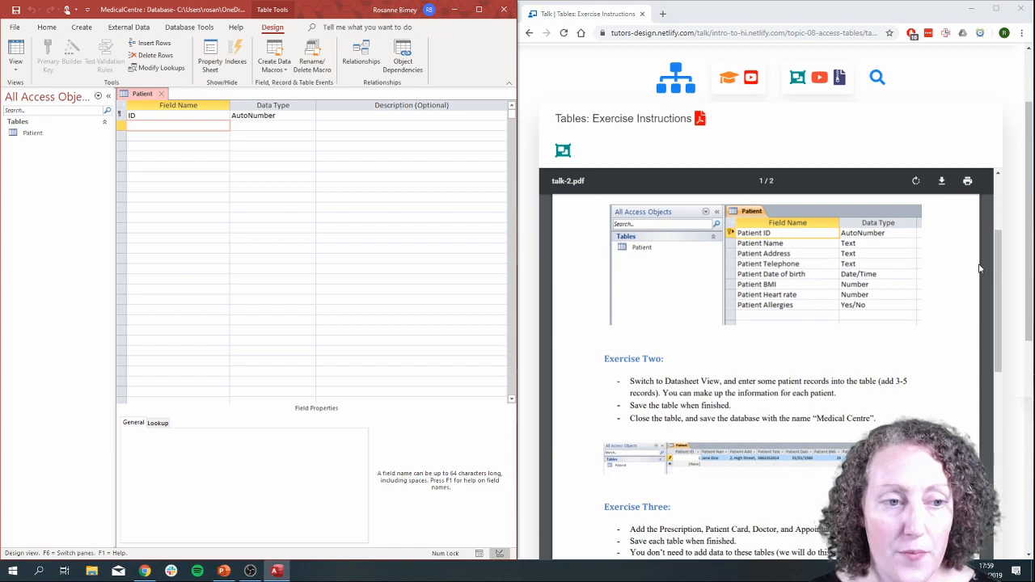
{"action": "scroll", "coordinate": [977, 269], "scroll_direction": "down", "scroll_amount": 4}
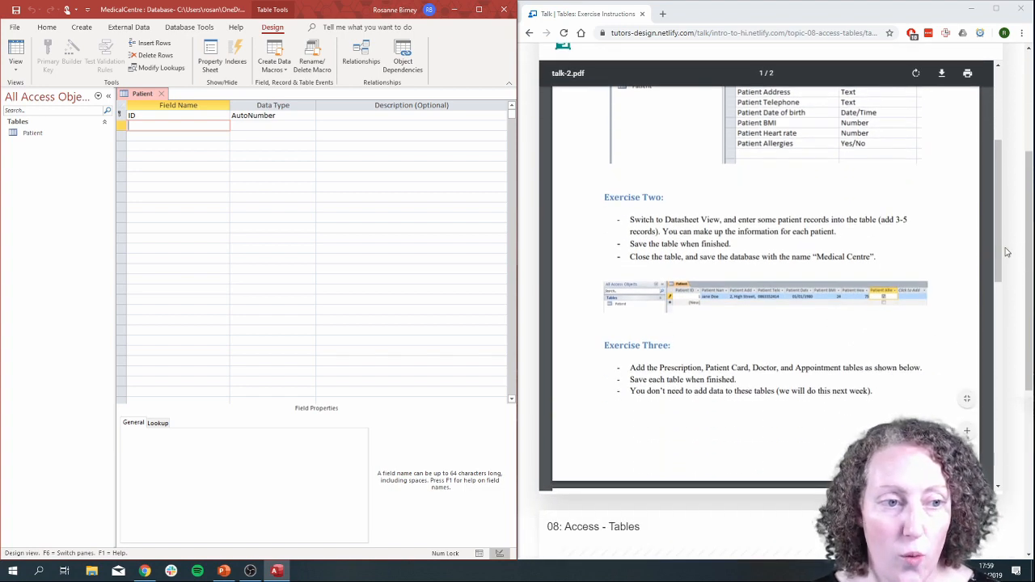
{"action": "left_click_drag", "start_coordinate": [1000, 253], "coordinate": [1001, 203]}
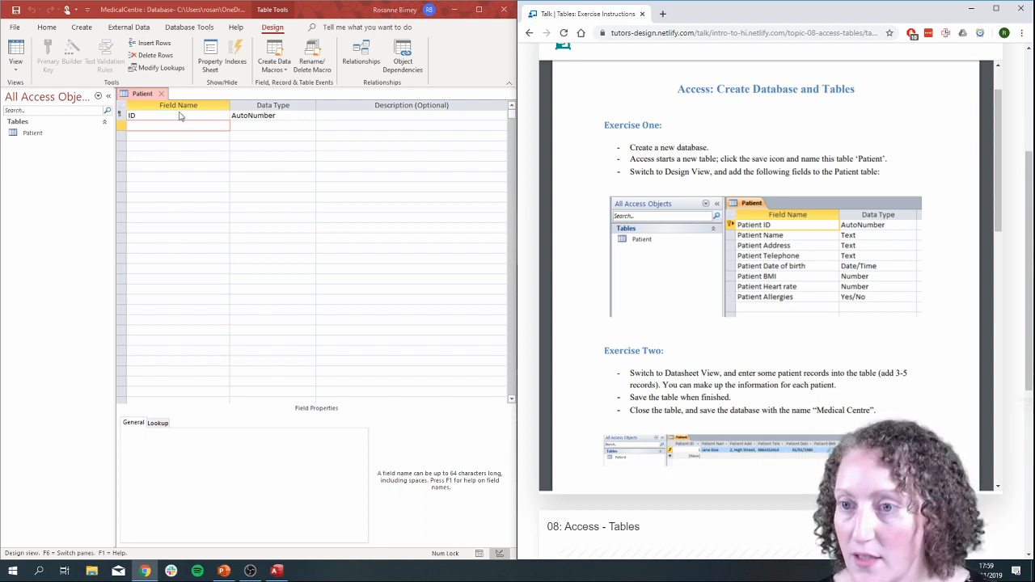
Rename the ID field to Patient ID and add a Patient Name field in the row below.
{"action": "left_click", "coordinate": [134, 118]}
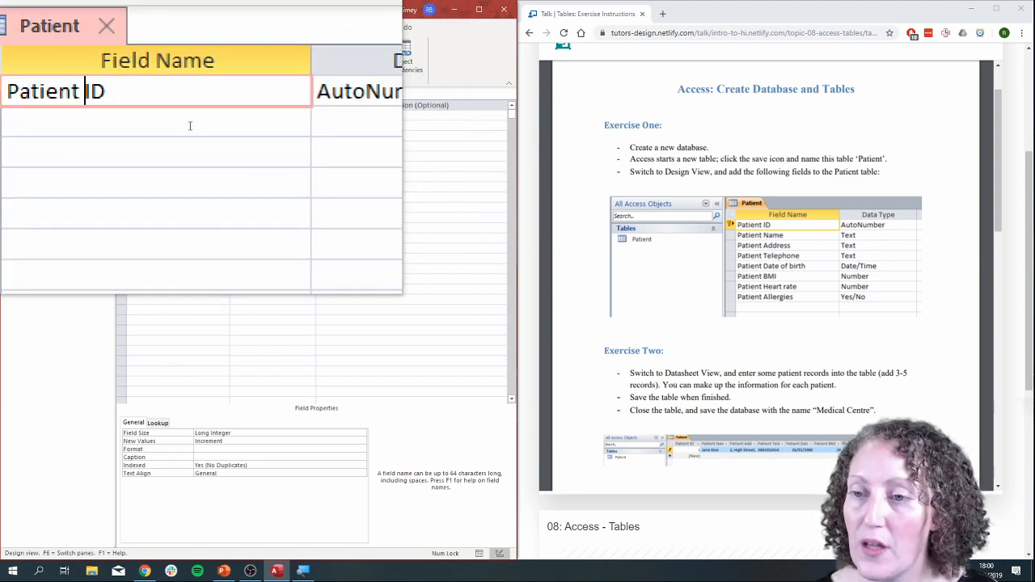
{"action": "left_click", "coordinate": [169, 125]}
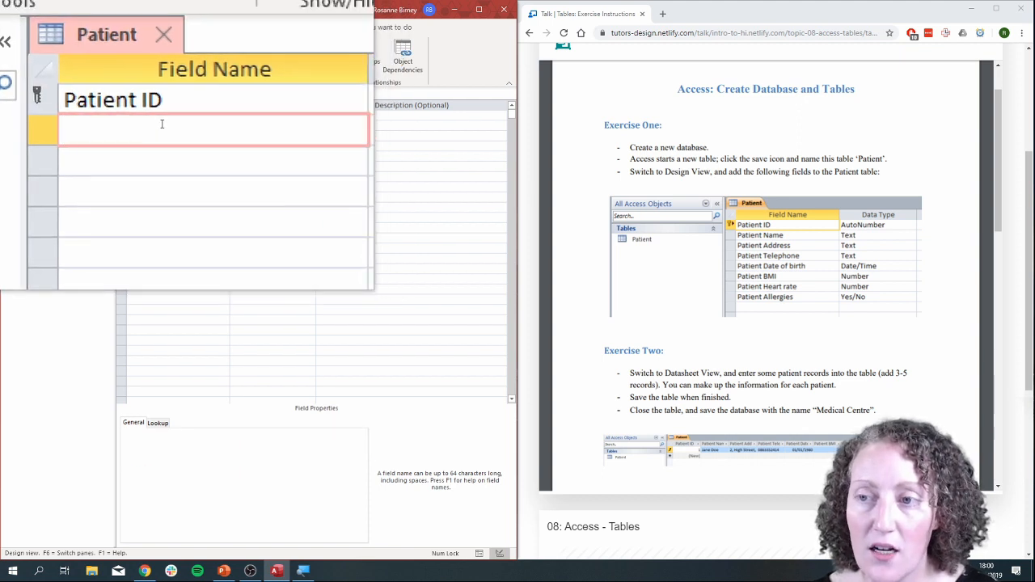
{"action": "type", "text": "Patient"}
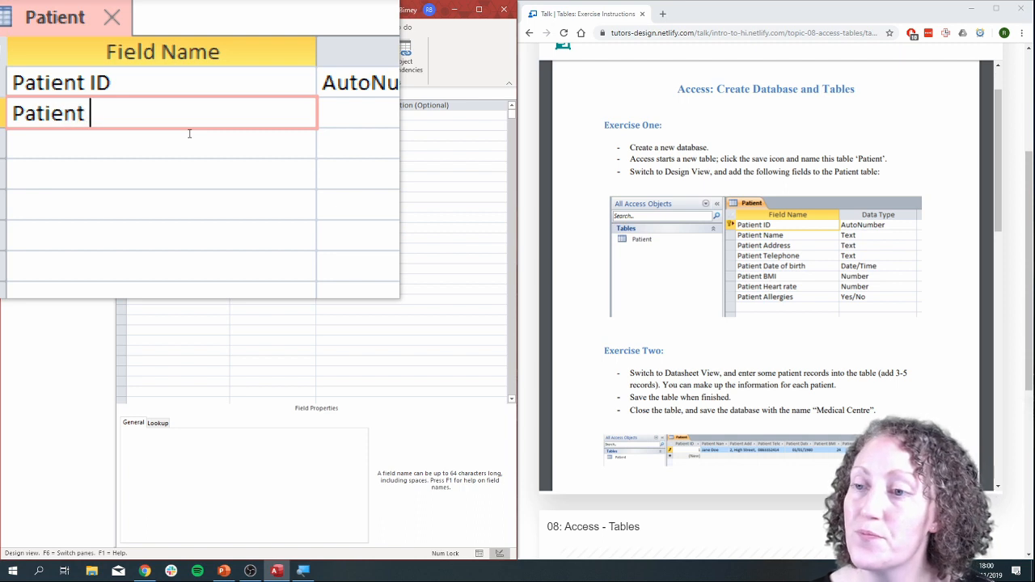
{"action": "type", "text": " Name"}
{"action": "key", "text": "Tab"}
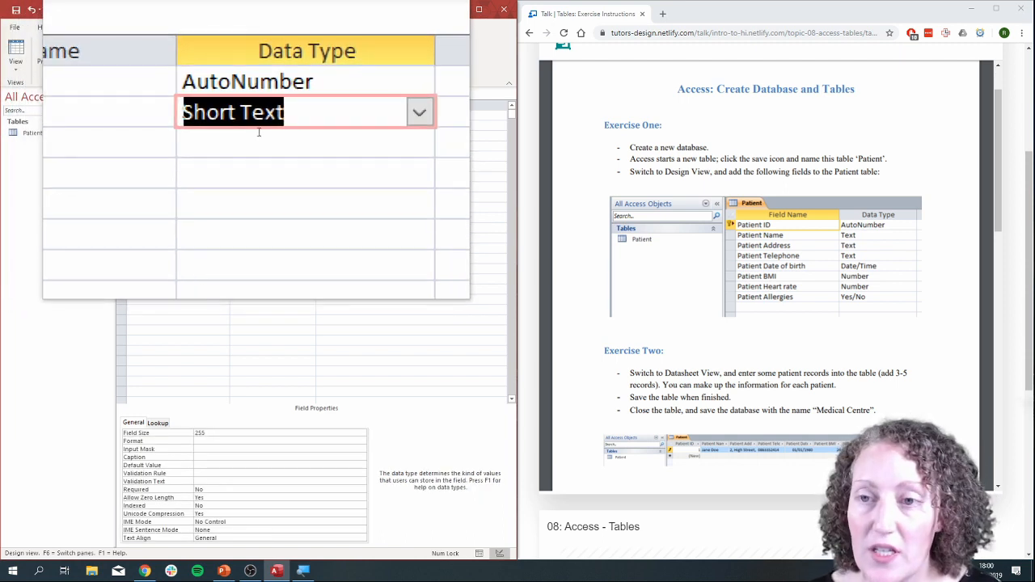
Choose Short Text as the data type of the Patient Name field.
{"action": "left_click", "coordinate": [282, 123]}
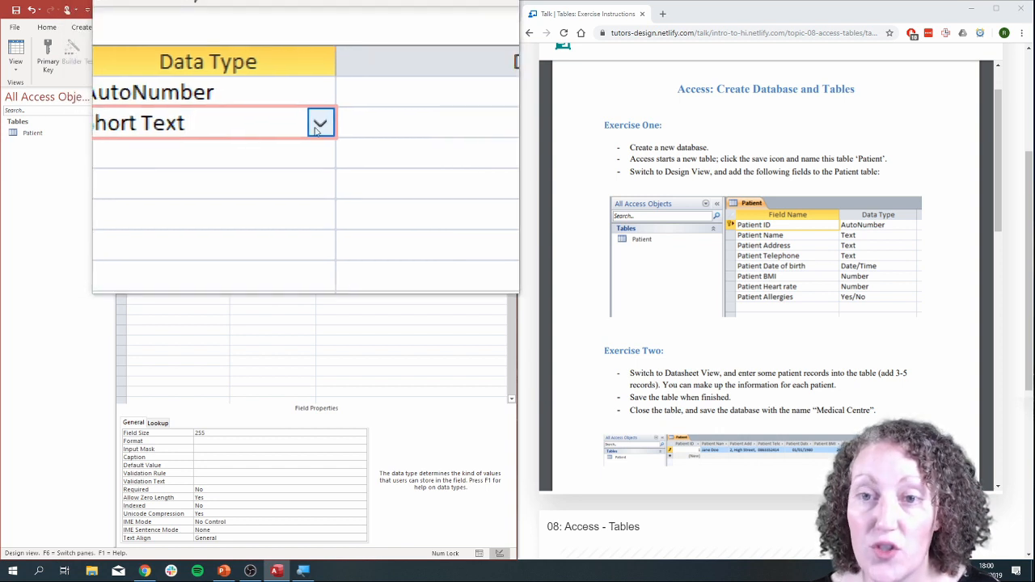
{"action": "left_click", "coordinate": [333, 119]}
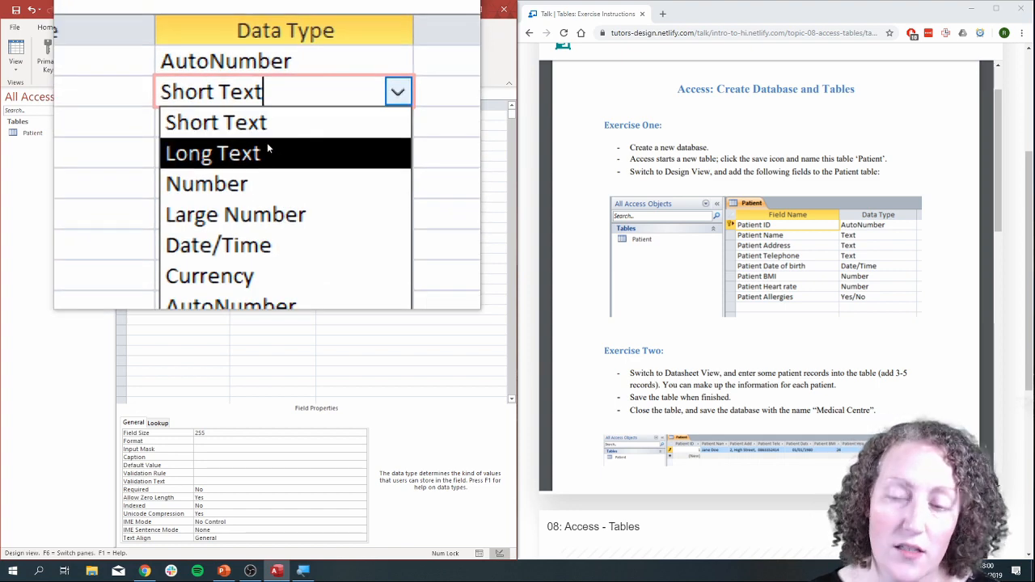
{"action": "left_click", "coordinate": [266, 136]}
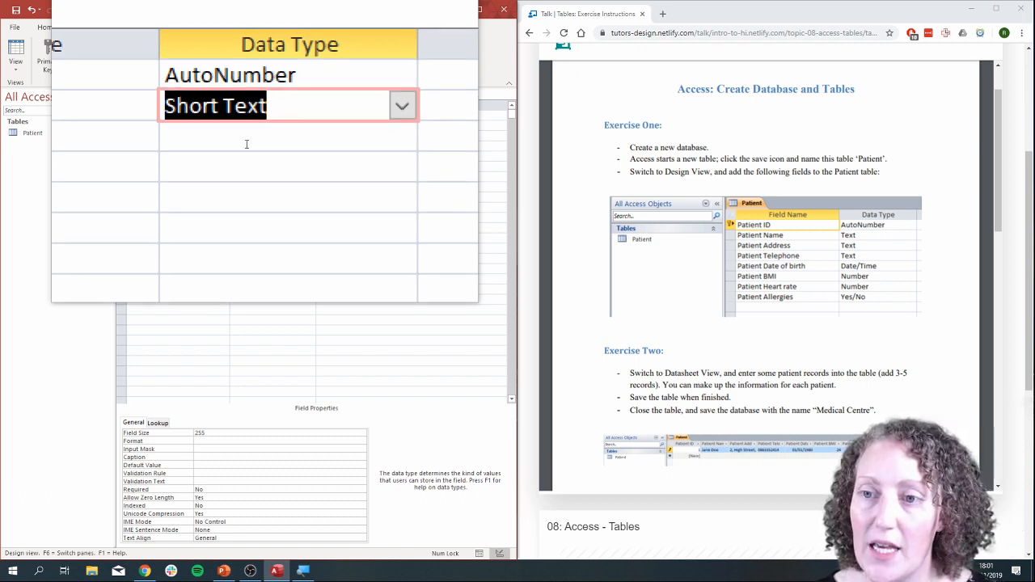
Add a Patient Address field below Patient Name, with Short Text as its data type.
{"action": "left_click", "coordinate": [195, 136]}
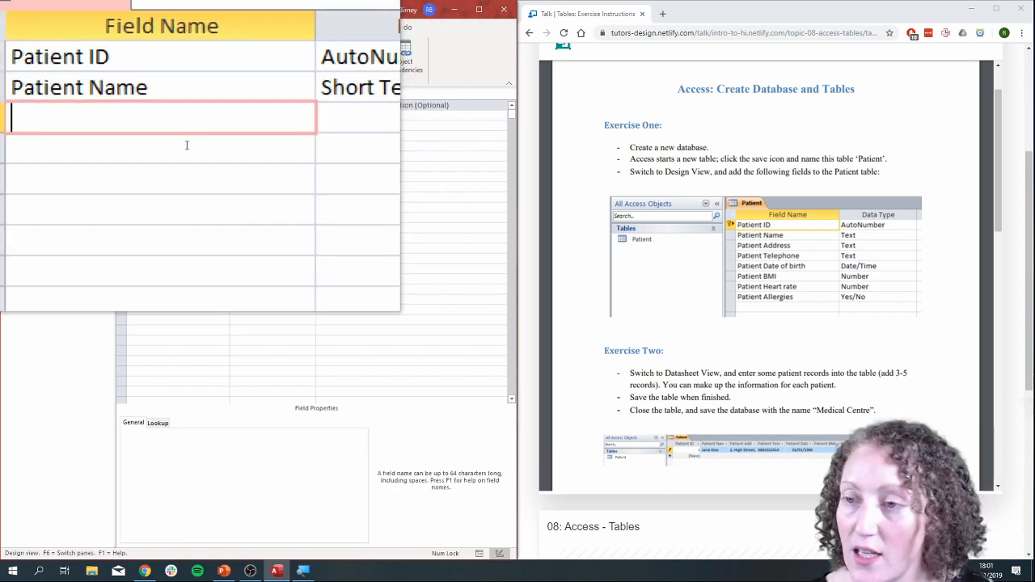
{"action": "type", "text": "Patie"}
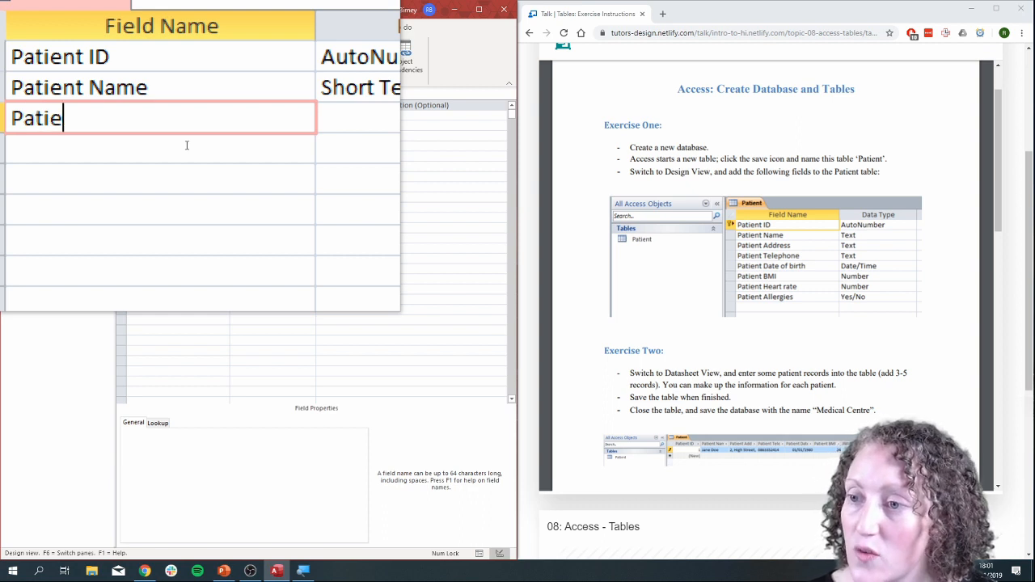
{"action": "type", "text": "nt Address"}
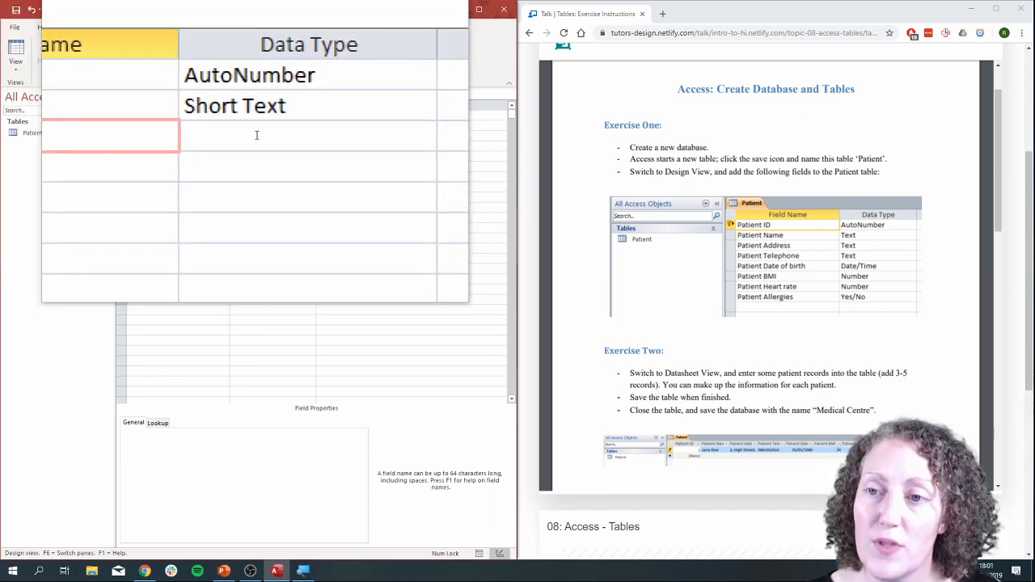
{"action": "left_click", "coordinate": [270, 140]}
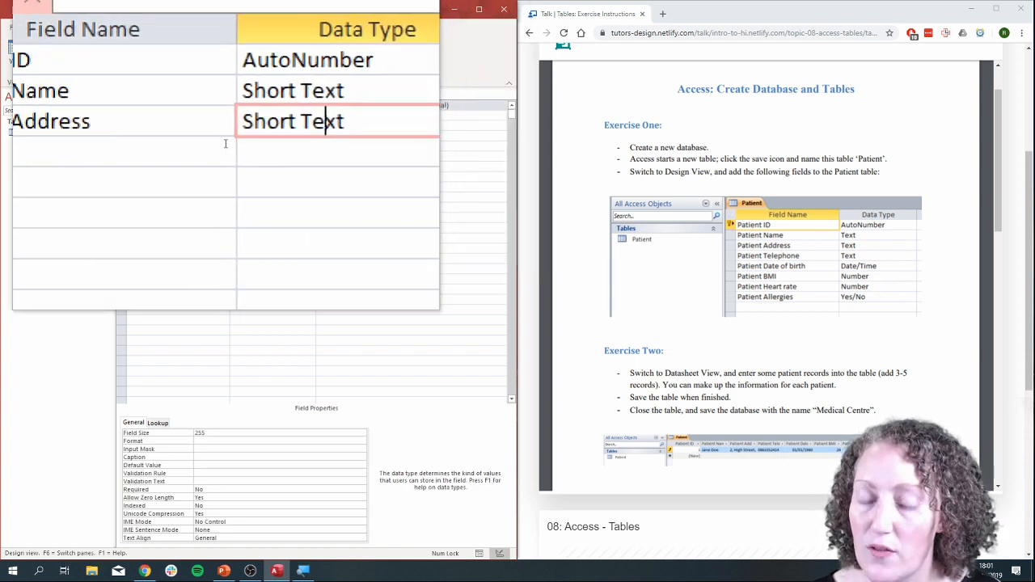
Add a Patient Telephone field in the following row, with Short Text as its data type.
{"action": "left_click", "coordinate": [216, 146]}
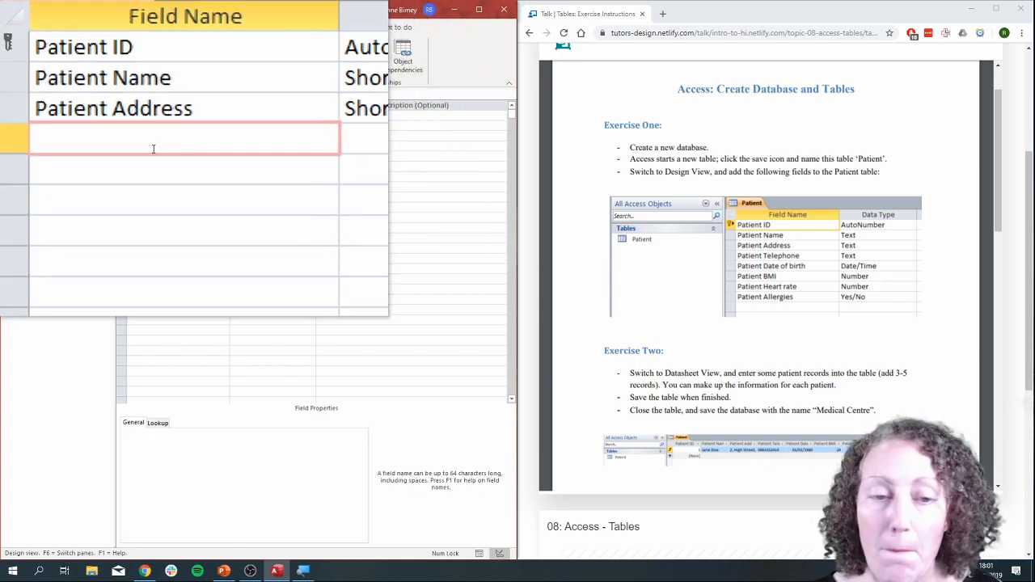
{"action": "type", "text": "Patient Teh"}
{"action": "key", "text": "BackSpace"}
{"action": "type", "text": "lephone"}
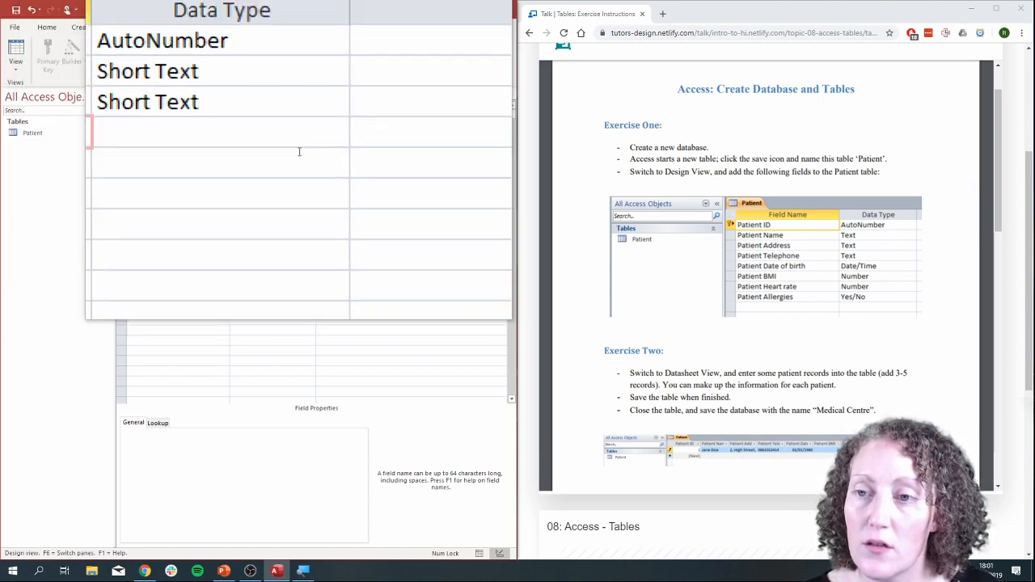
{"action": "left_click", "coordinate": [286, 146]}
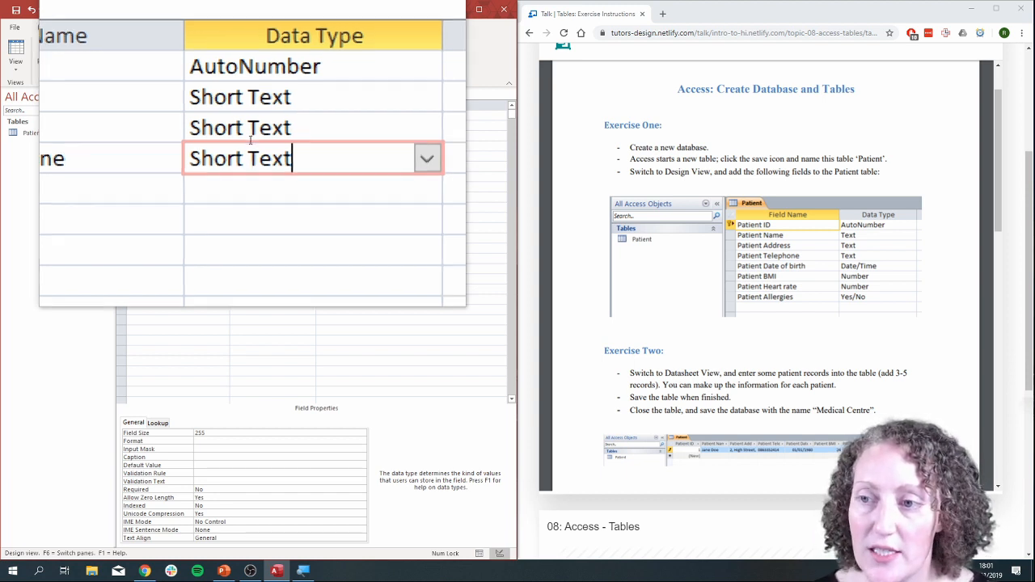
Add a Patient Date of birth field below Patient Telephone and set its data type to Date/Time.
{"action": "left_click", "coordinate": [192, 156]}
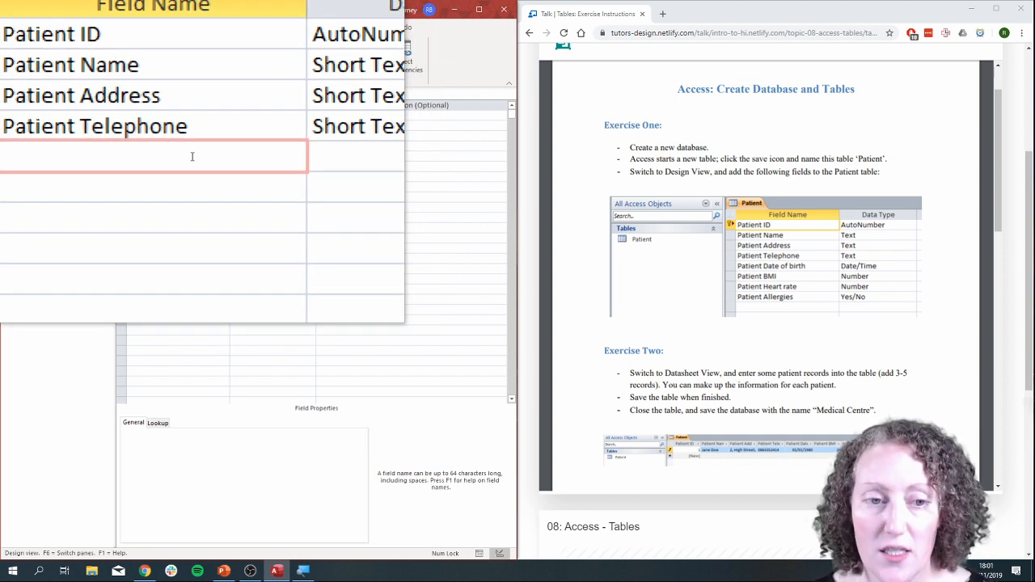
{"action": "type", "text": "Pa"}
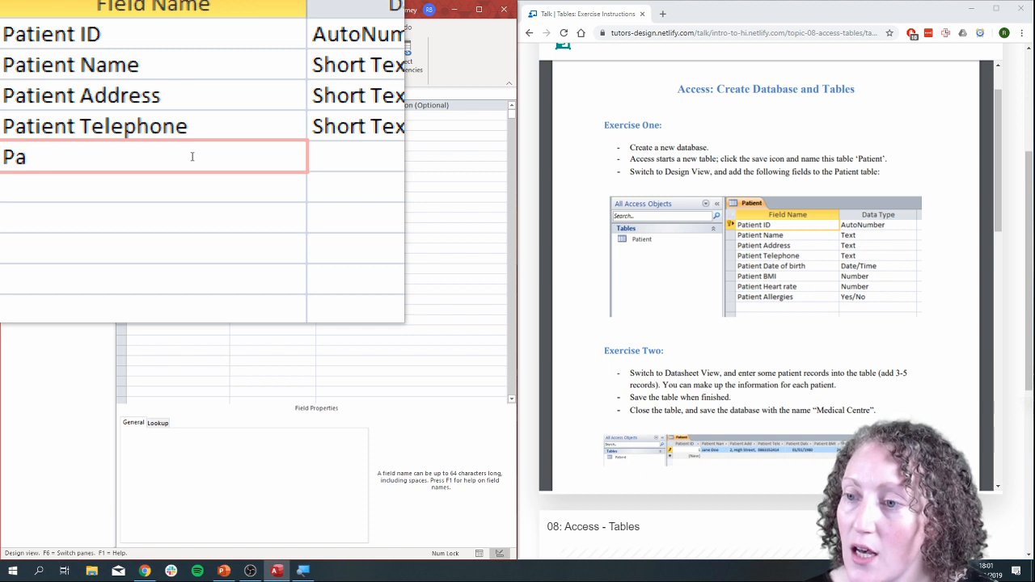
{"action": "type", "text": "tient Dat"}
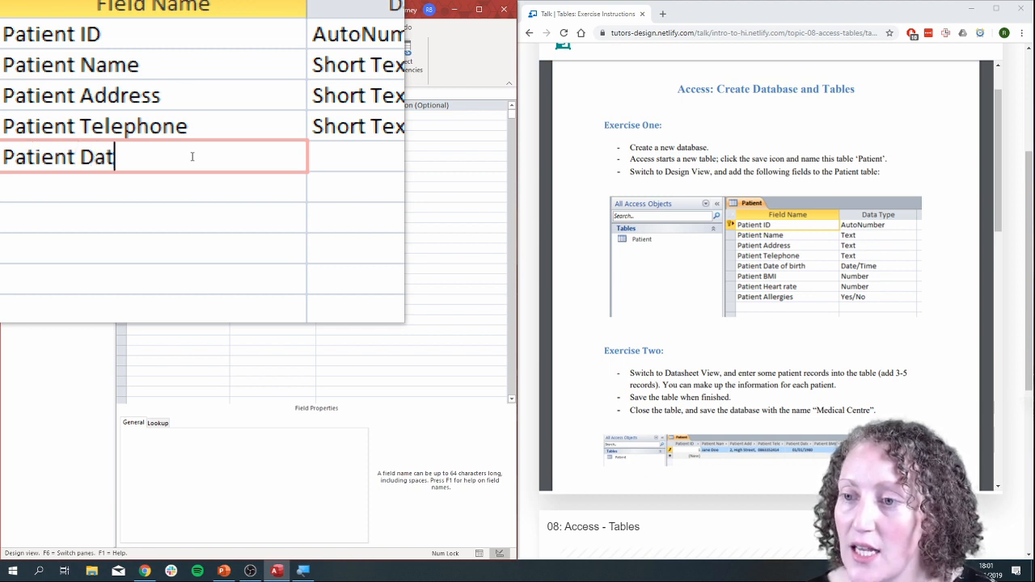
{"action": "type", "text": "e of bit"}
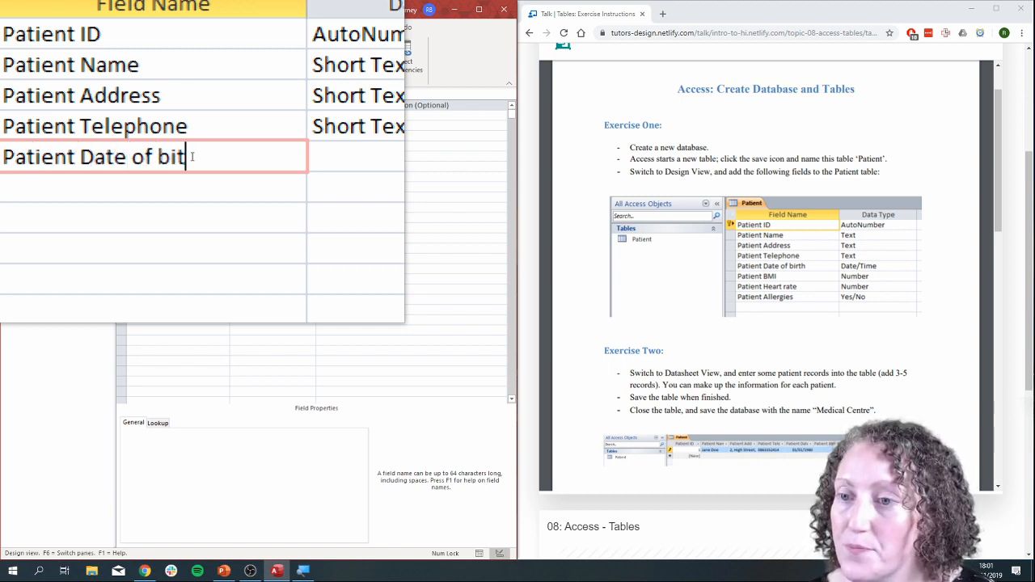
{"action": "key", "text": "BackSpace"}
{"action": "type", "text": "rth"}
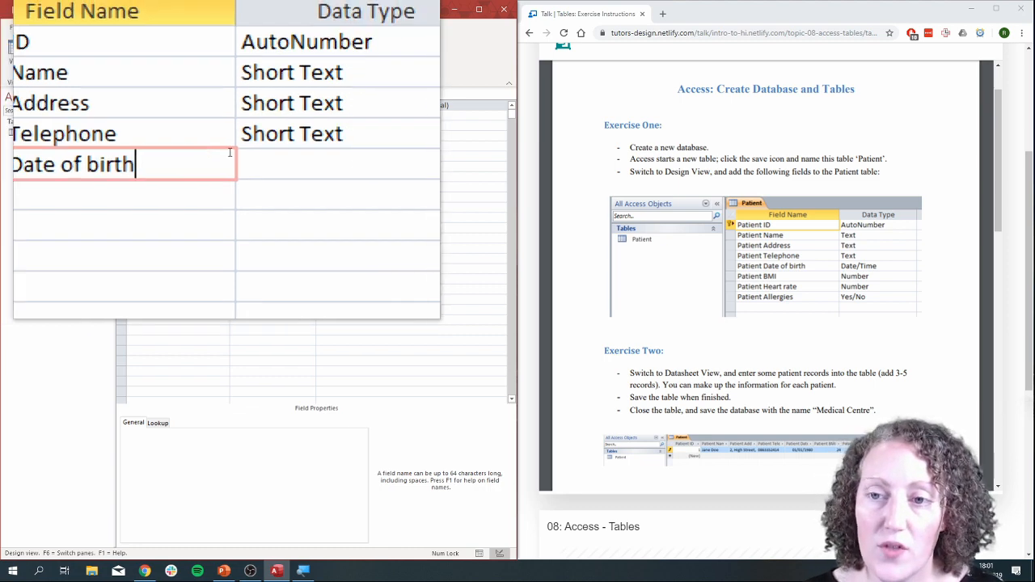
{"action": "left_click", "coordinate": [334, 157]}
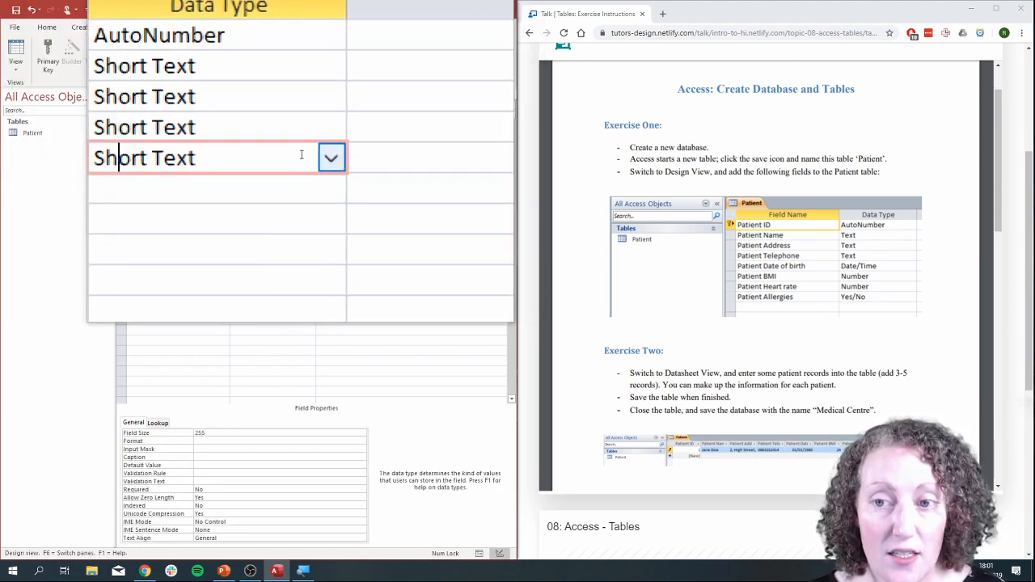
{"action": "left_click", "coordinate": [313, 157]}
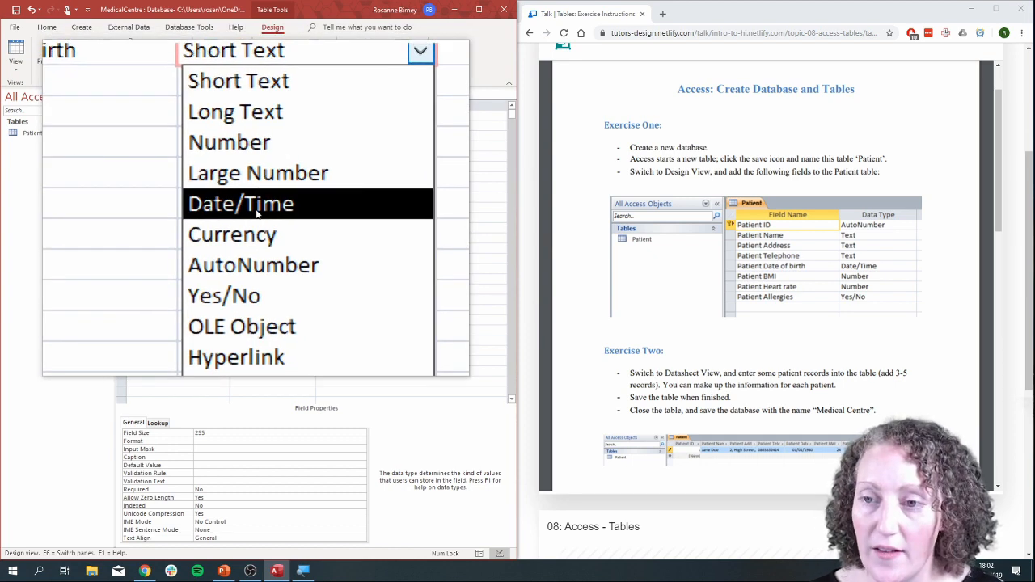
{"action": "left_click", "coordinate": [256, 212]}
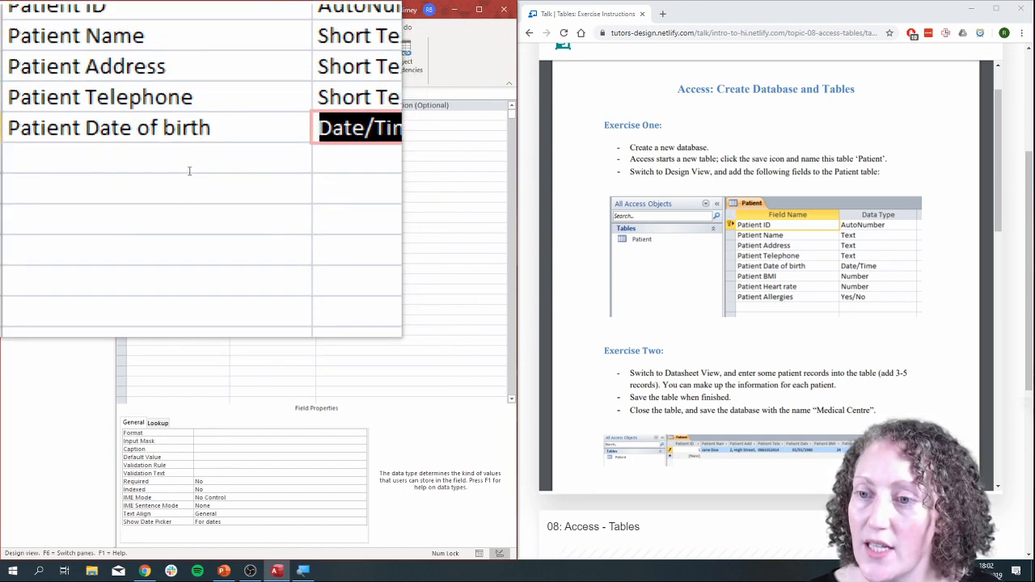
Add a Patient BMI field below Patient Date of birth and set its data type to Number.
{"action": "left_click", "coordinate": [190, 168]}
{"action": "type", "text": "Patient BM"}
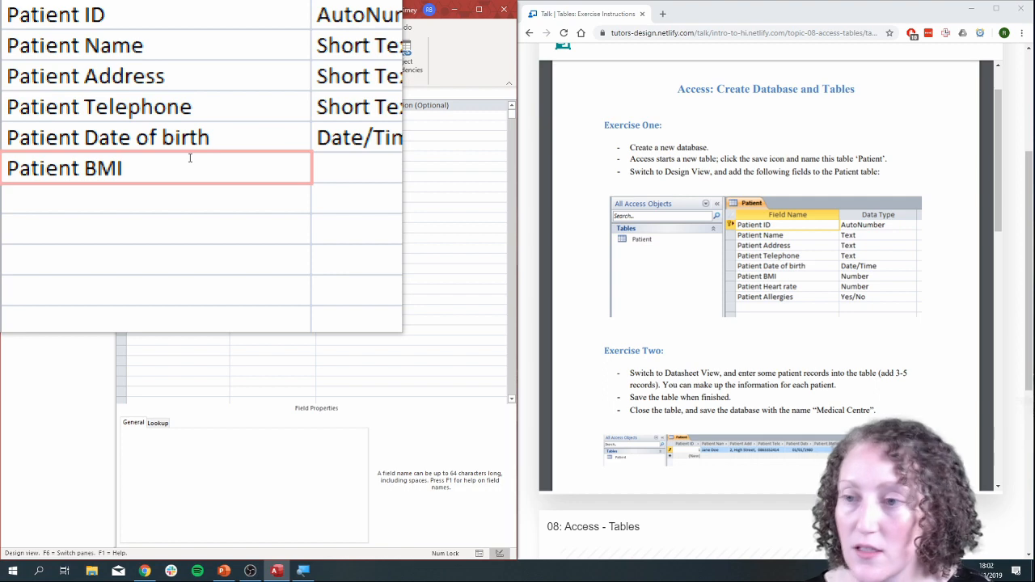
{"action": "key", "text": "Tab"}
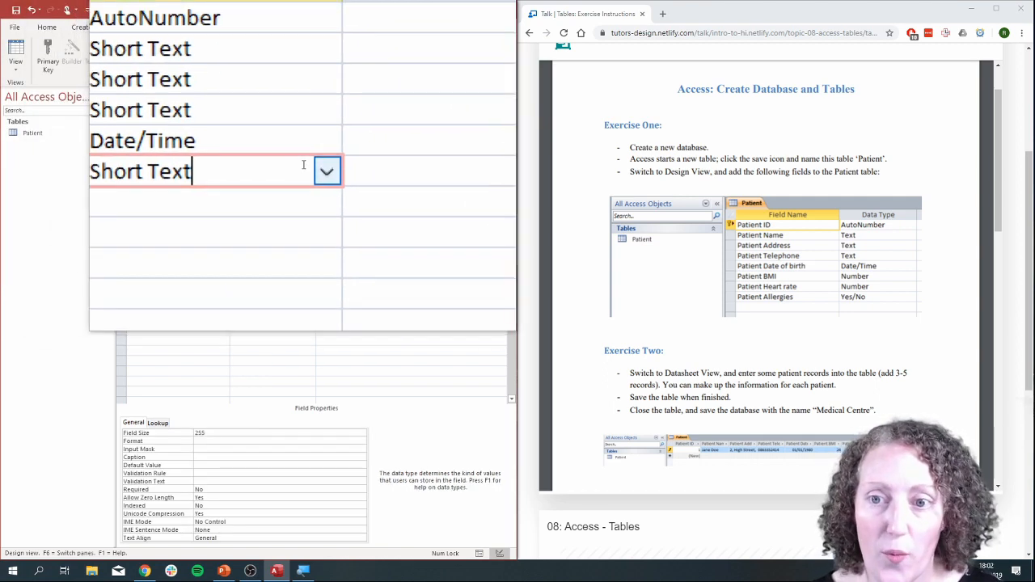
{"action": "left_click", "coordinate": [310, 166]}
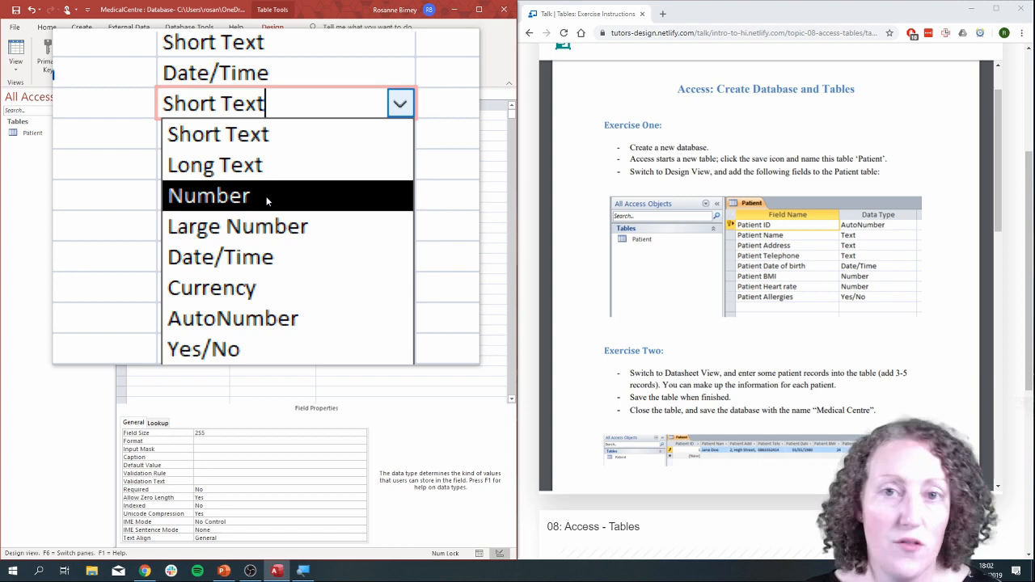
{"action": "left_click", "coordinate": [267, 200]}
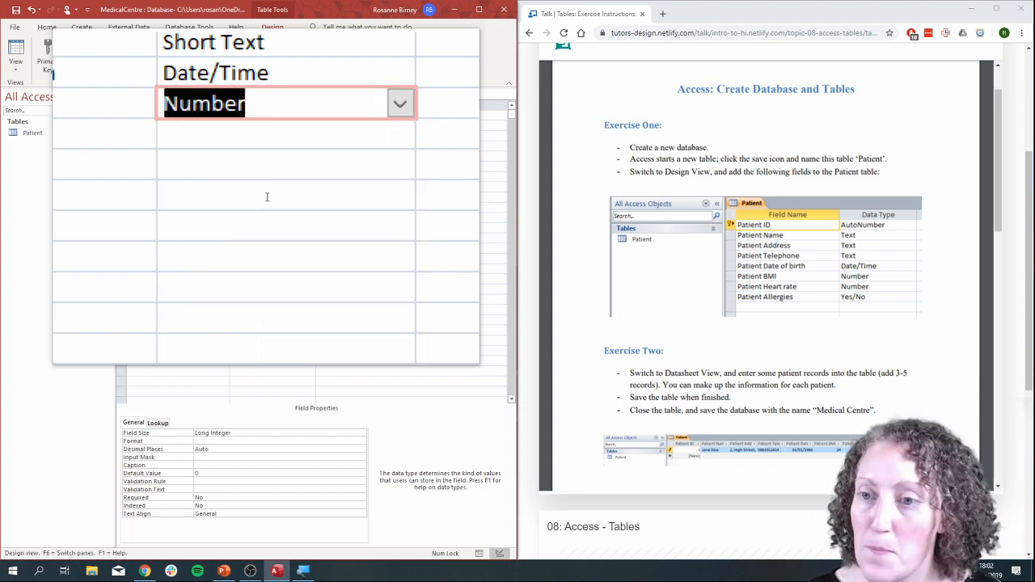
Add a Patient Heart Rate field below Patient BMI and set its data type to Number.
{"action": "left_click", "coordinate": [164, 177]}
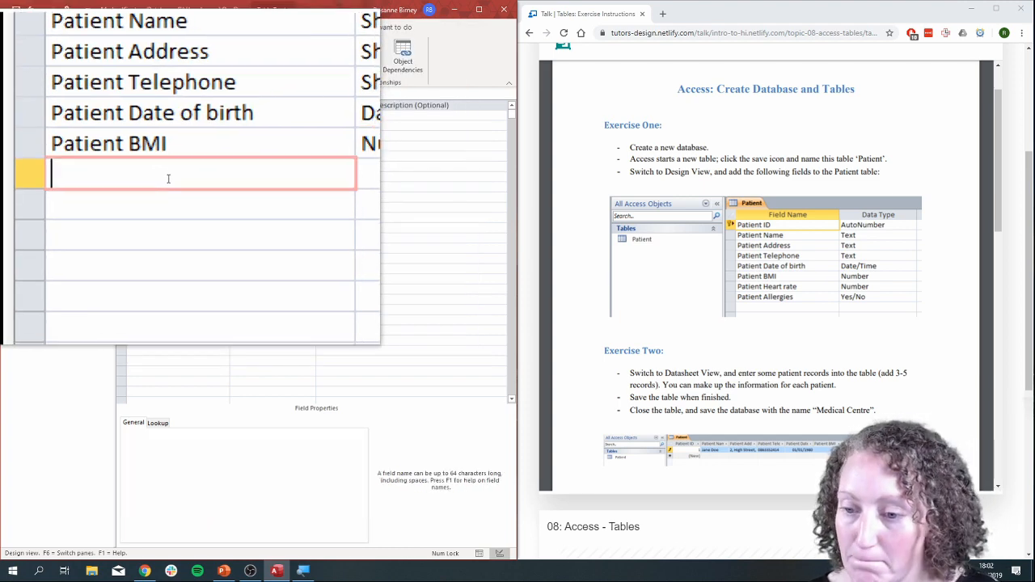
{"action": "type", "text": "Pat"}
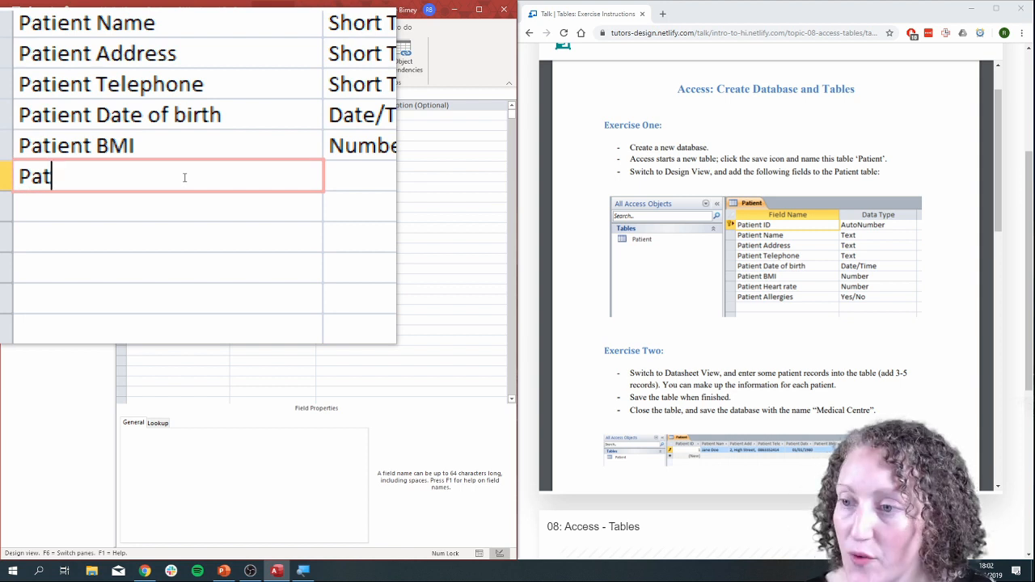
{"action": "type", "text": "ient Heart"}
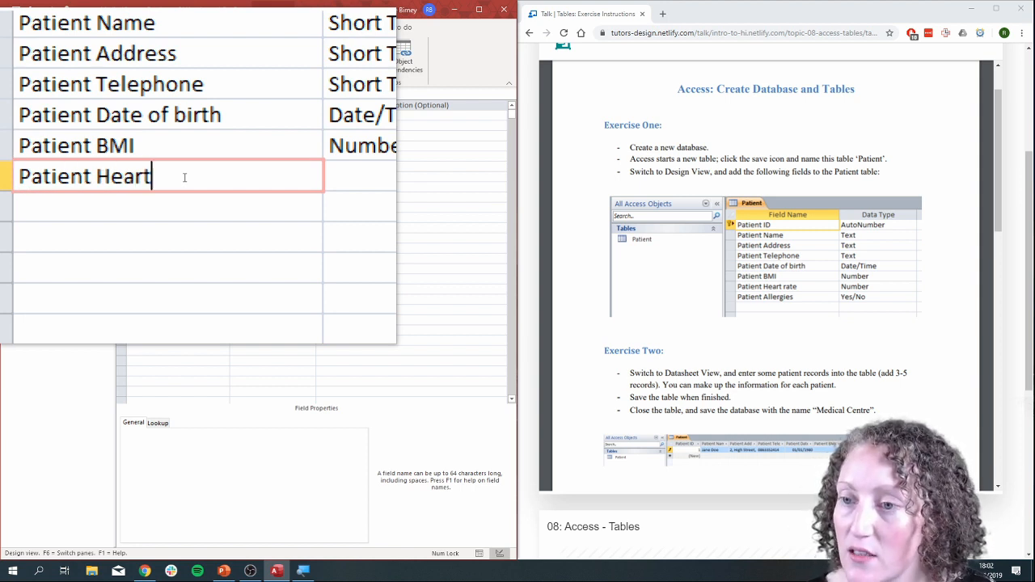
{"action": "type", "text": " Rate"}
{"action": "key", "text": "Tab"}
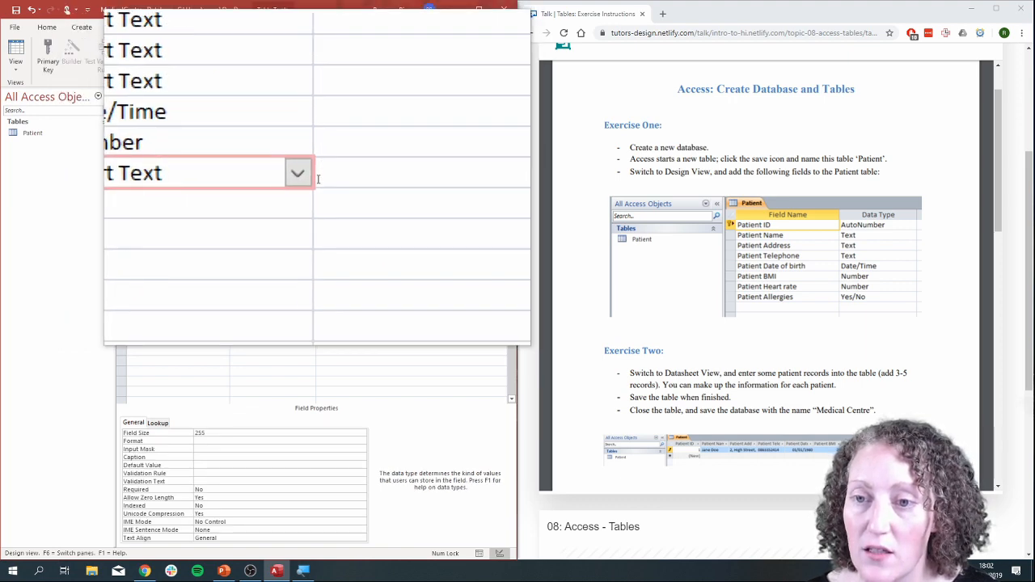
{"action": "left_click", "coordinate": [314, 179]}
{"action": "left_click", "coordinate": [254, 203]}
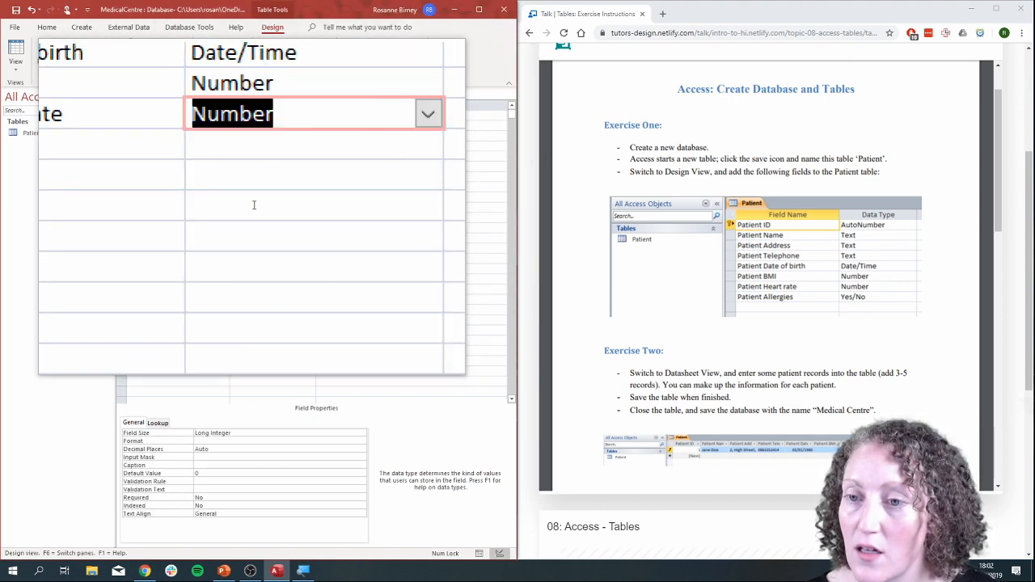
Add a Patient Allergies field as the table's last field and set its data type to Yes/No.
{"action": "left_click", "coordinate": [176, 188]}
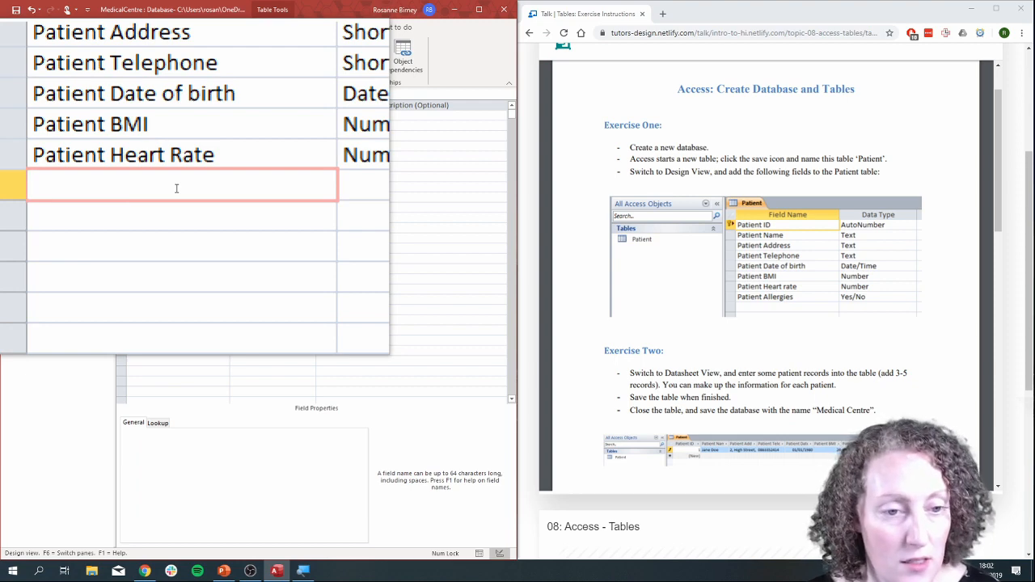
{"action": "type", "text": "Pa"}
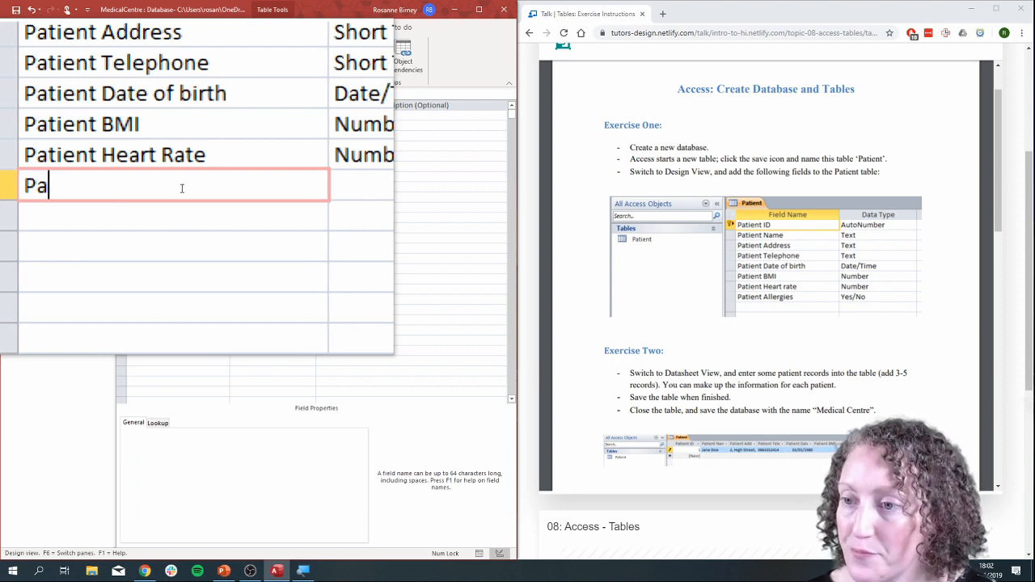
{"action": "type", "text": "tient Allergies"}
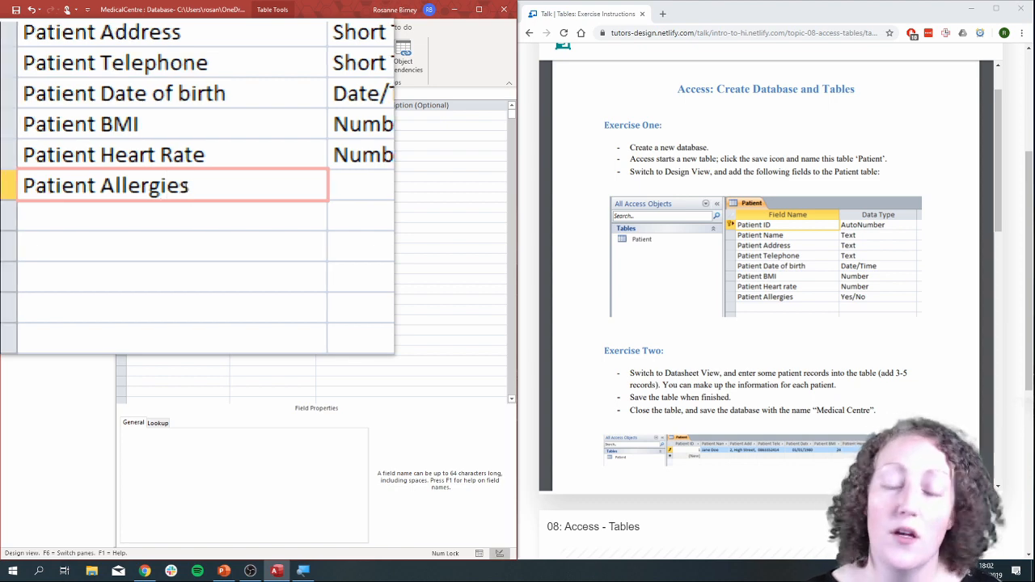
{"action": "key", "text": "Tab"}
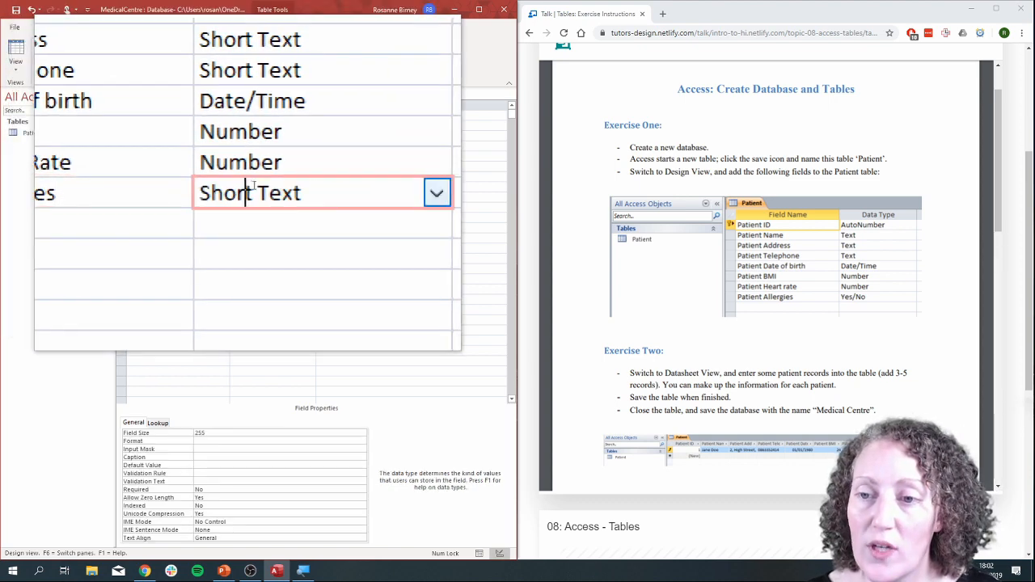
{"action": "left_click", "coordinate": [315, 190]}
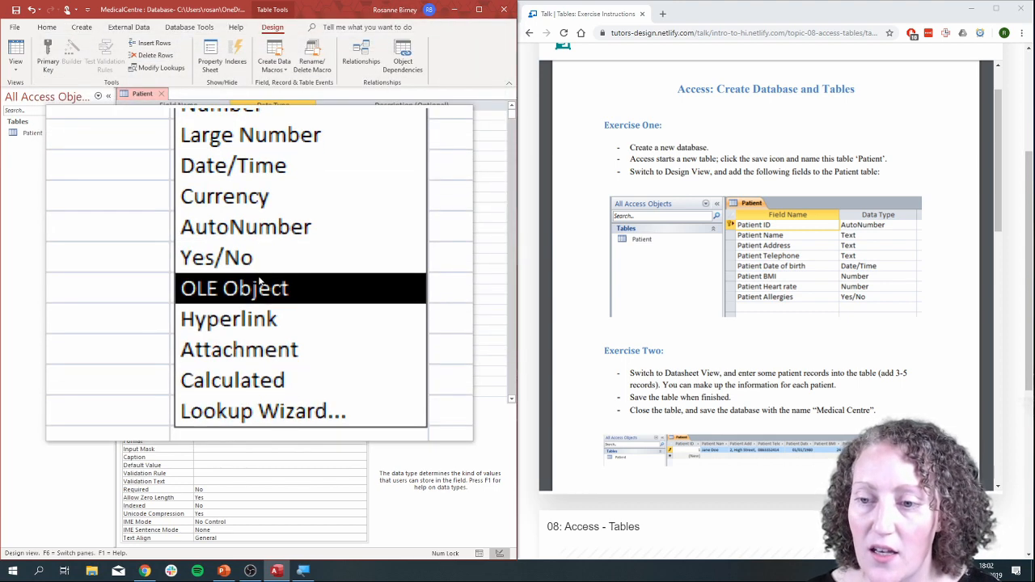
{"action": "left_click", "coordinate": [262, 268]}
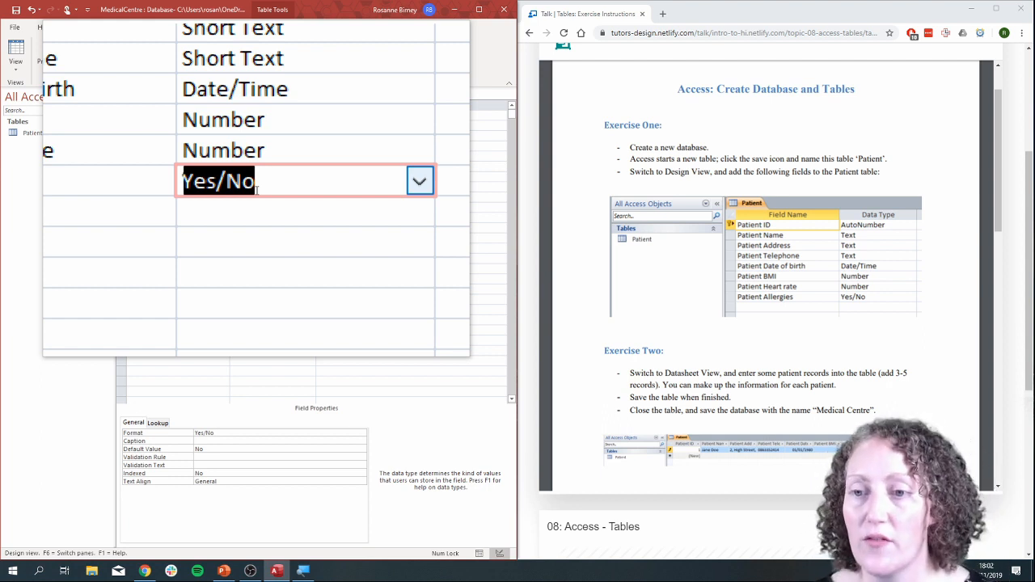
{"action": "left_click", "coordinate": [263, 187]}
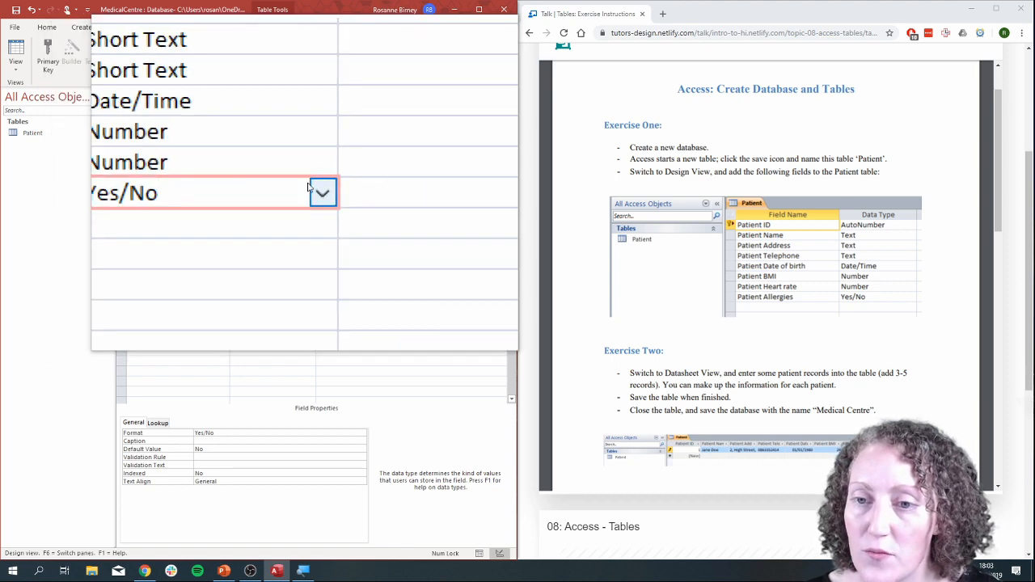
{"action": "left_click", "coordinate": [314, 189]}
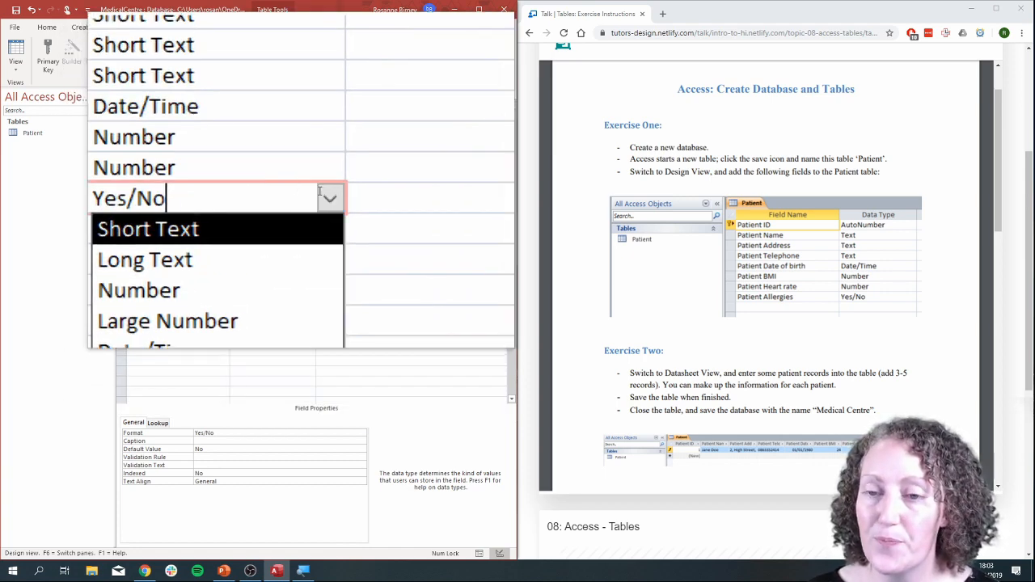
{"action": "left_click", "coordinate": [311, 190]}
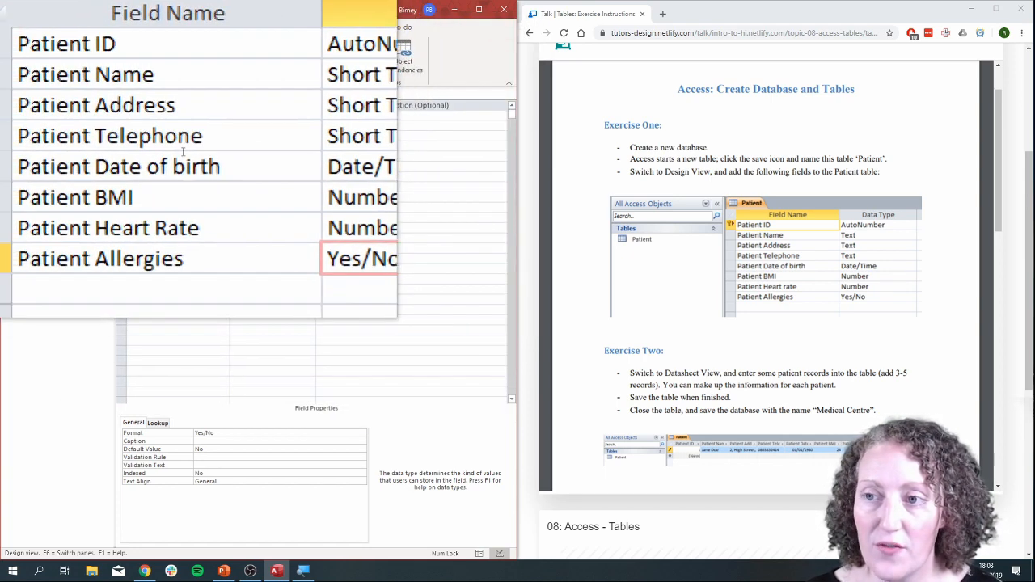
{"action": "key", "text": "super+Escape"}
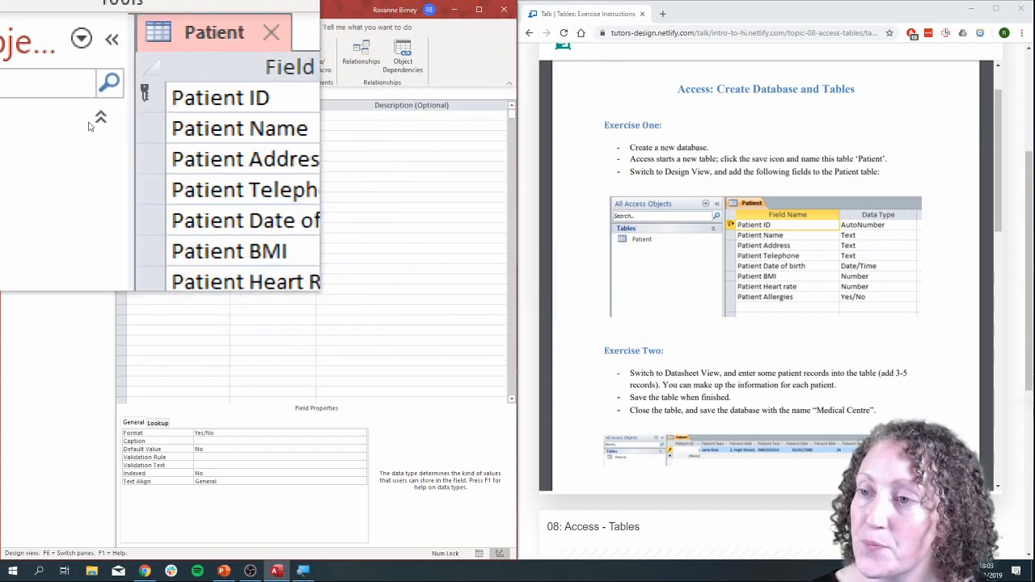
Save the Patient table's design and switch it to Datasheet View.
{"action": "left_click", "coordinate": [14, 73]}
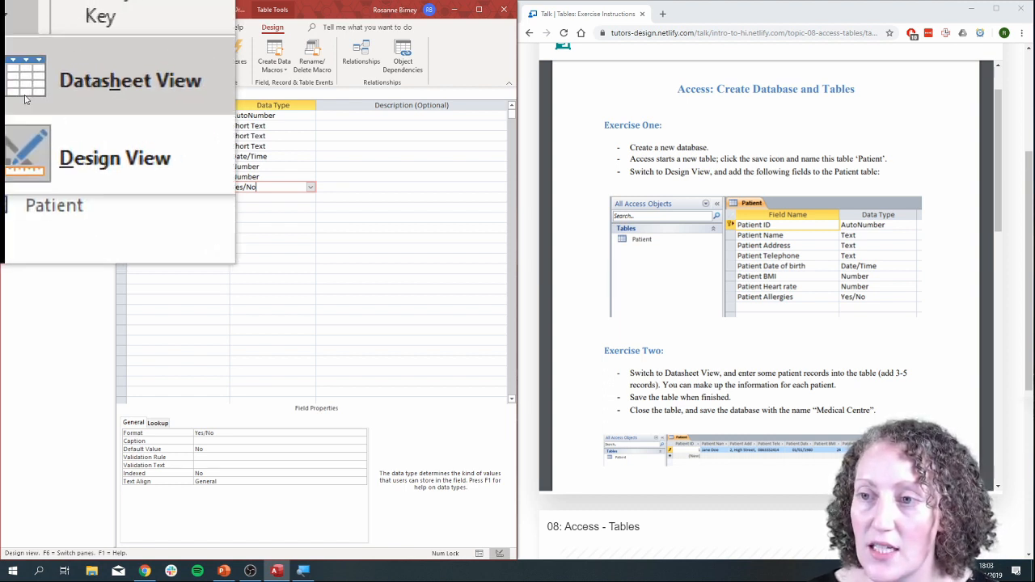
{"action": "left_click", "coordinate": [49, 95]}
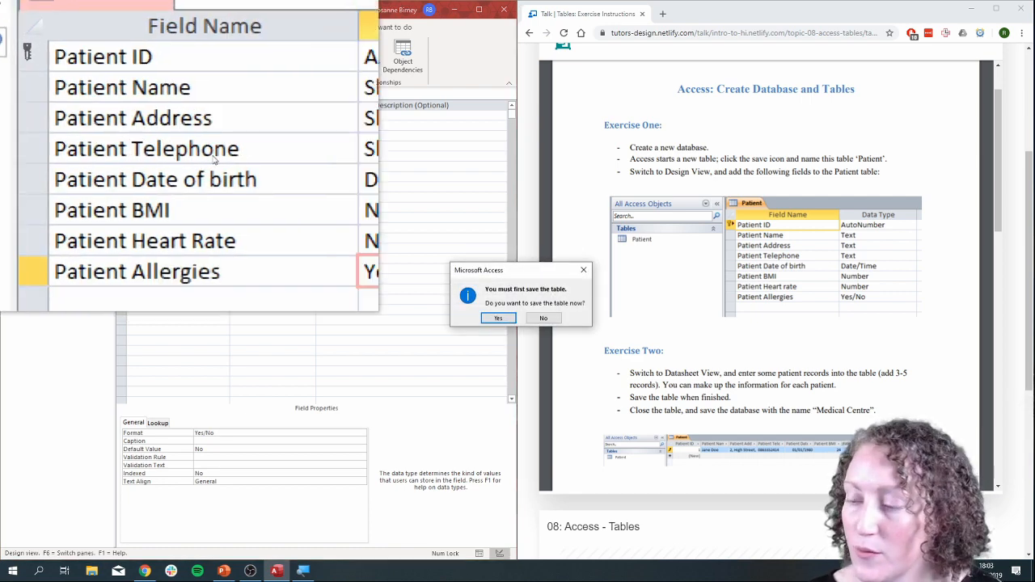
{"action": "left_click", "coordinate": [502, 323]}
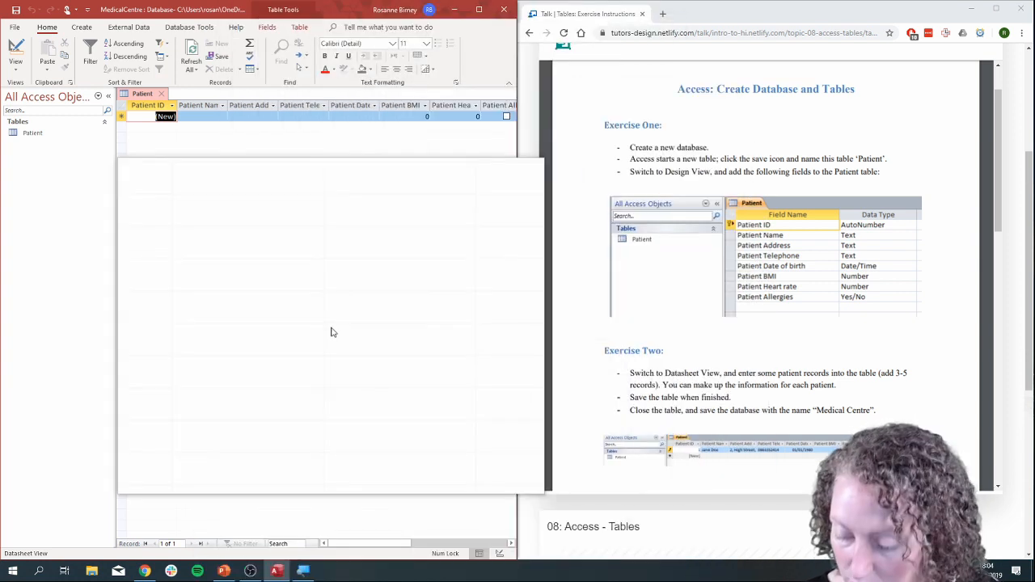
{"action": "key", "text": "super+Escape"}
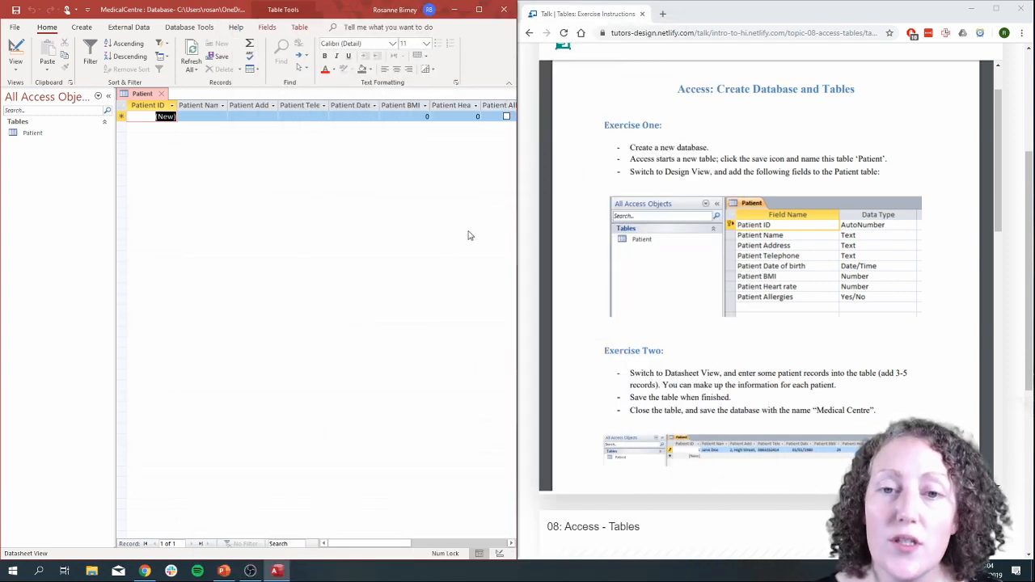
Widen the database window and the Name, Address, Telephone, Date of birth, Heart Rate and Allergies columns to fit their full headings.
{"action": "left_click_drag", "start_coordinate": [514, 196], "coordinate": [672, 206]}
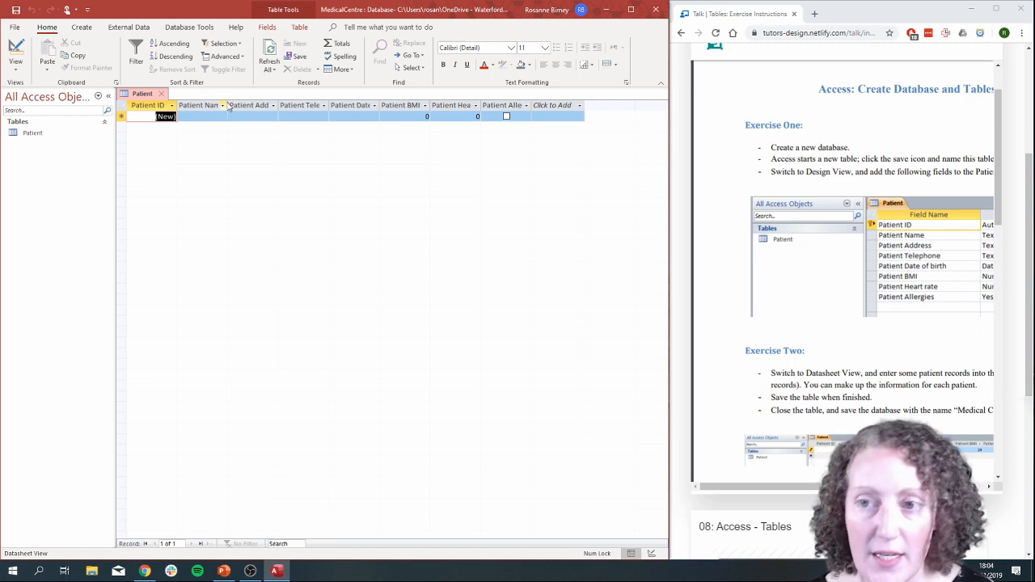
{"action": "left_click_drag", "start_coordinate": [228, 109], "coordinate": [265, 106]}
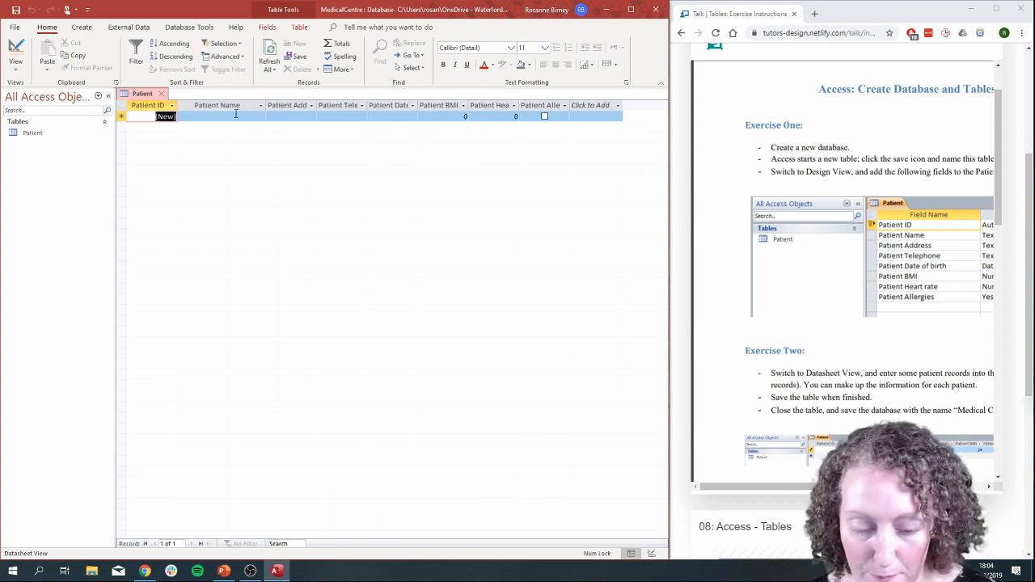
{"action": "key", "text": "super+plus"}
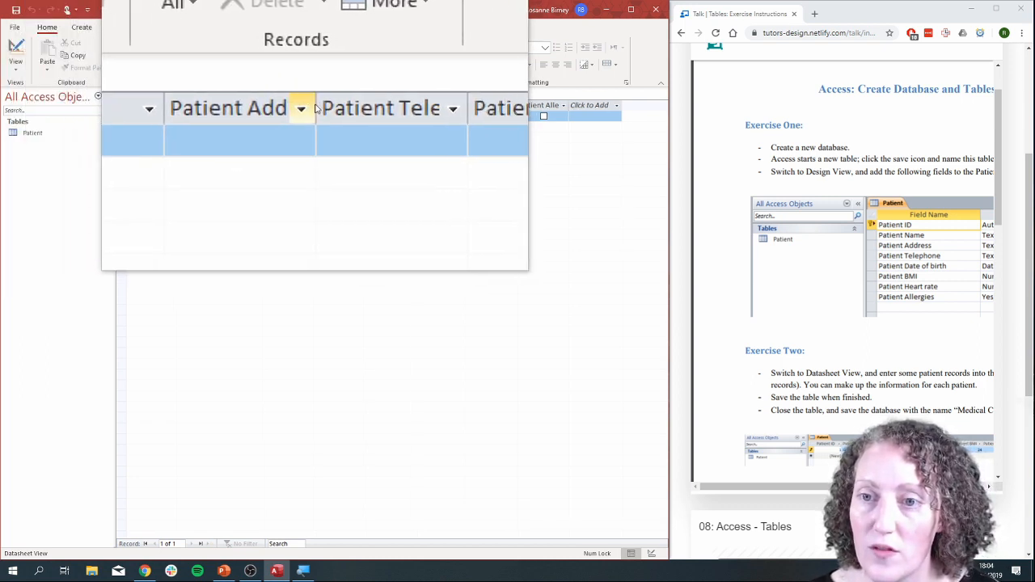
{"action": "double_click", "coordinate": [315, 108]}
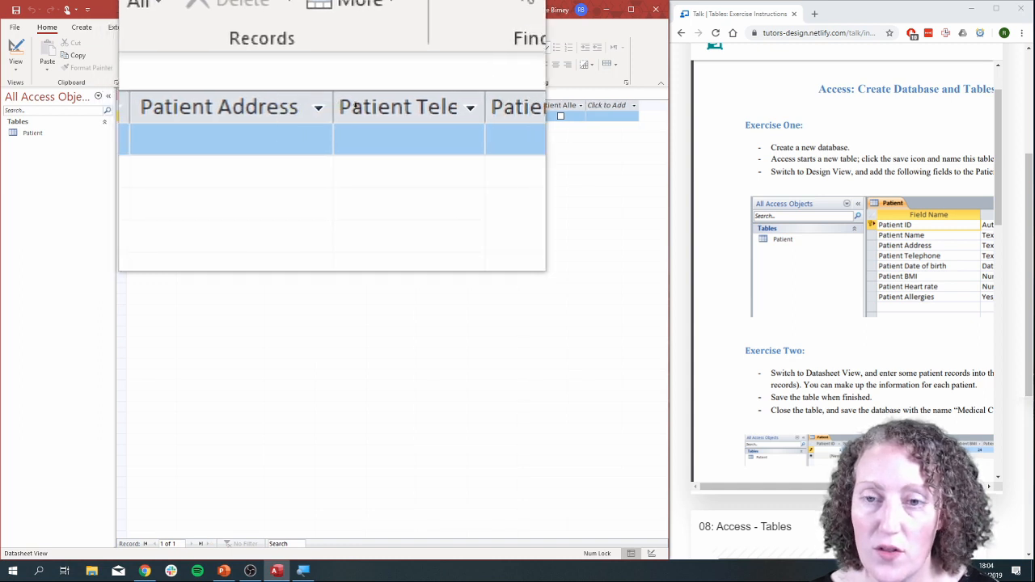
{"action": "double_click", "coordinate": [380, 107]}
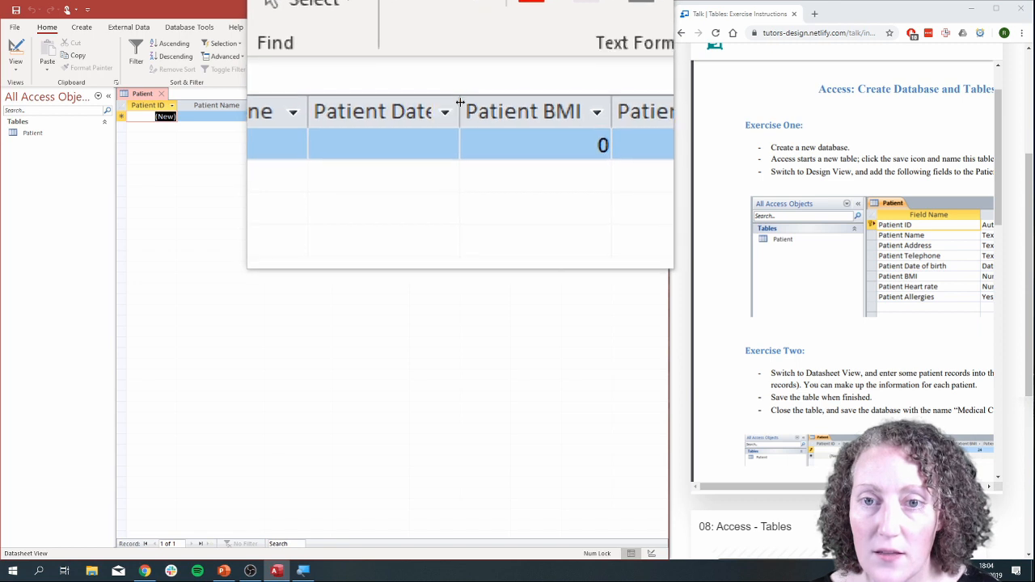
{"action": "double_click", "coordinate": [460, 103]}
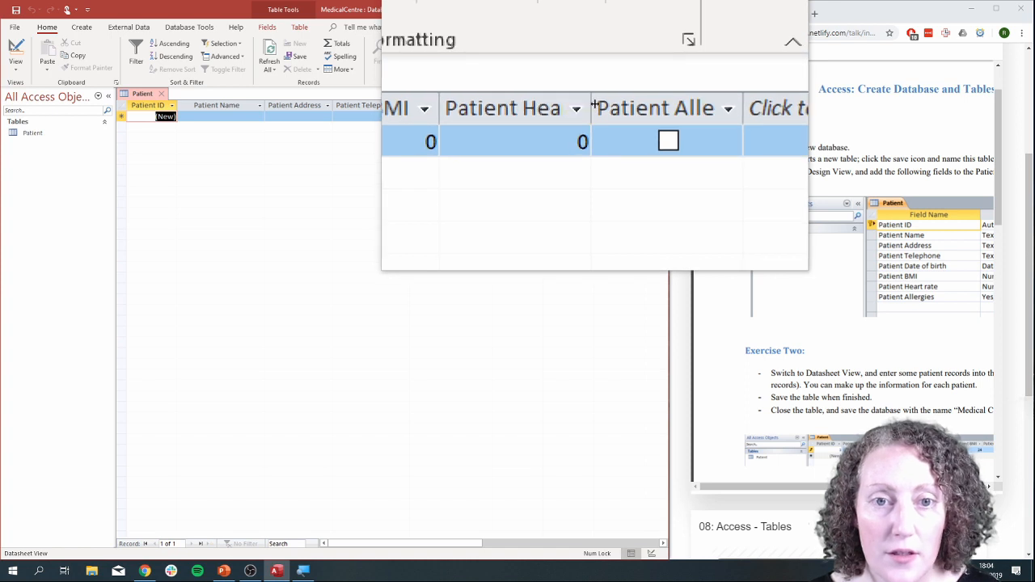
{"action": "double_click", "coordinate": [594, 103]}
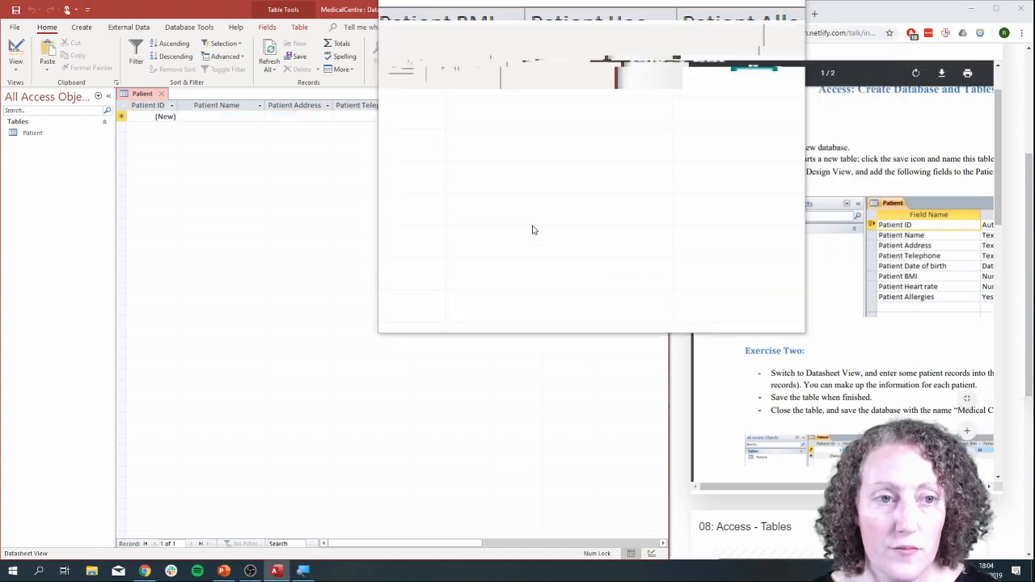
{"action": "key", "text": "super+Escape"}
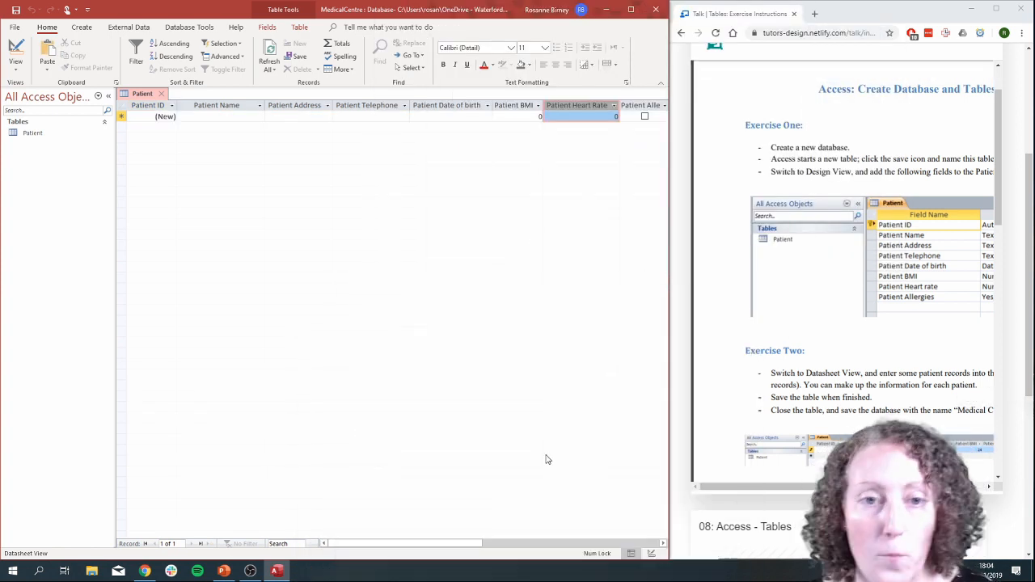
{"action": "left_click_drag", "start_coordinate": [663, 310], "coordinate": [765, 302]}
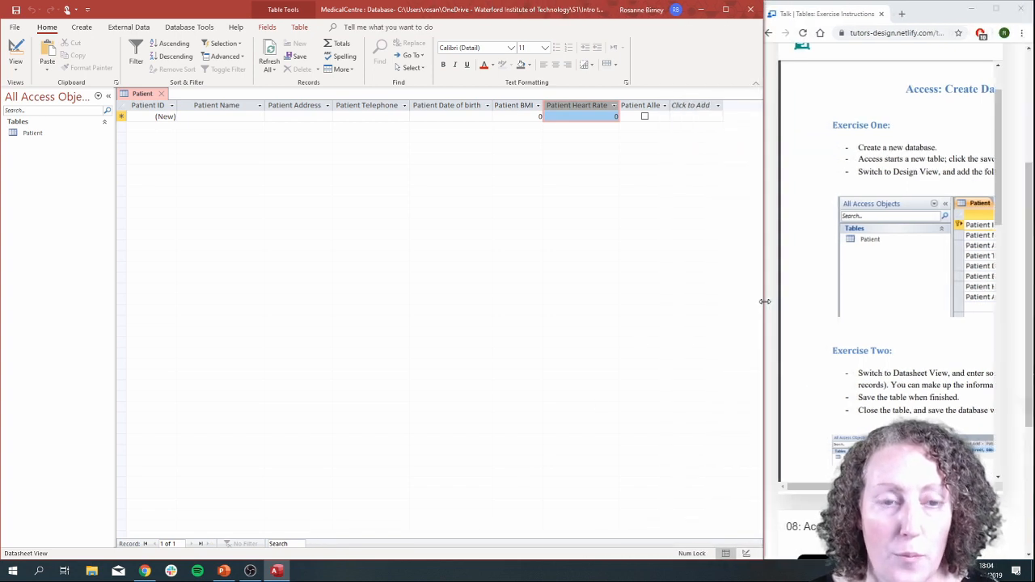
{"action": "double_click", "coordinate": [671, 104]}
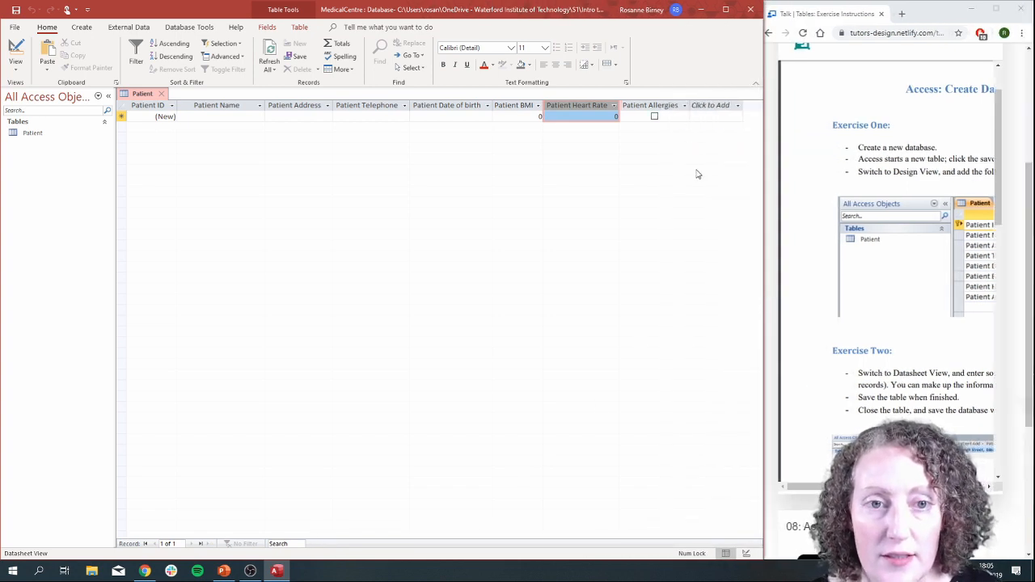
Narrow the Patient Name column slightly and enter the patient's full name in the first record.
{"action": "left_click", "coordinate": [216, 115]}
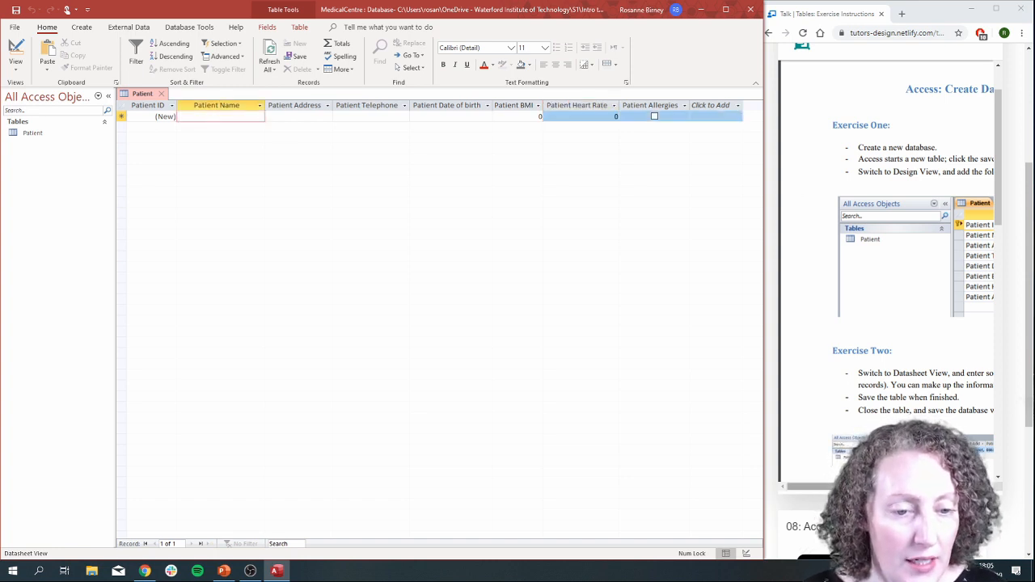
{"action": "left_click_drag", "start_coordinate": [831, 487], "coordinate": [886, 487]}
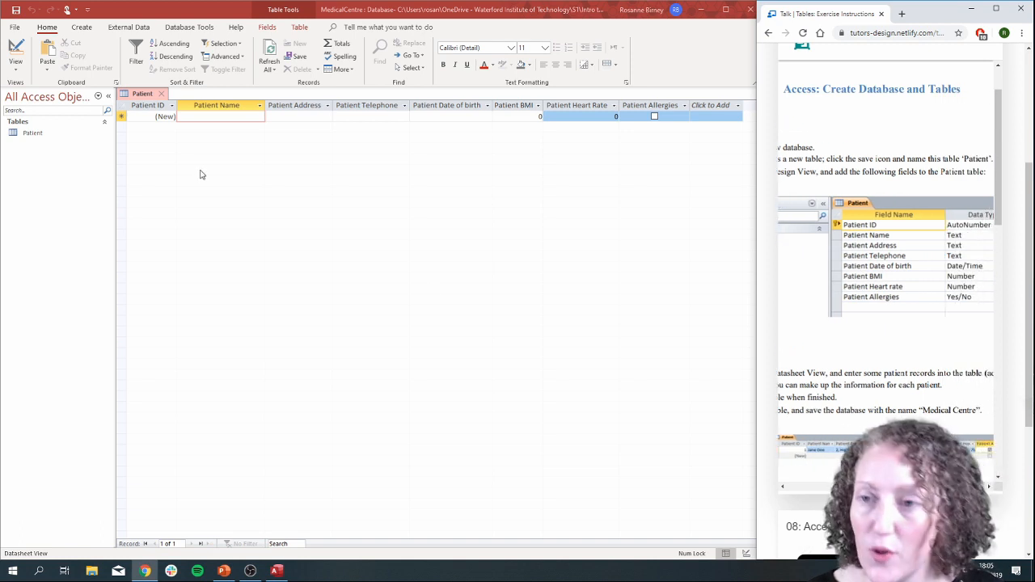
{"action": "left_click", "coordinate": [213, 116]}
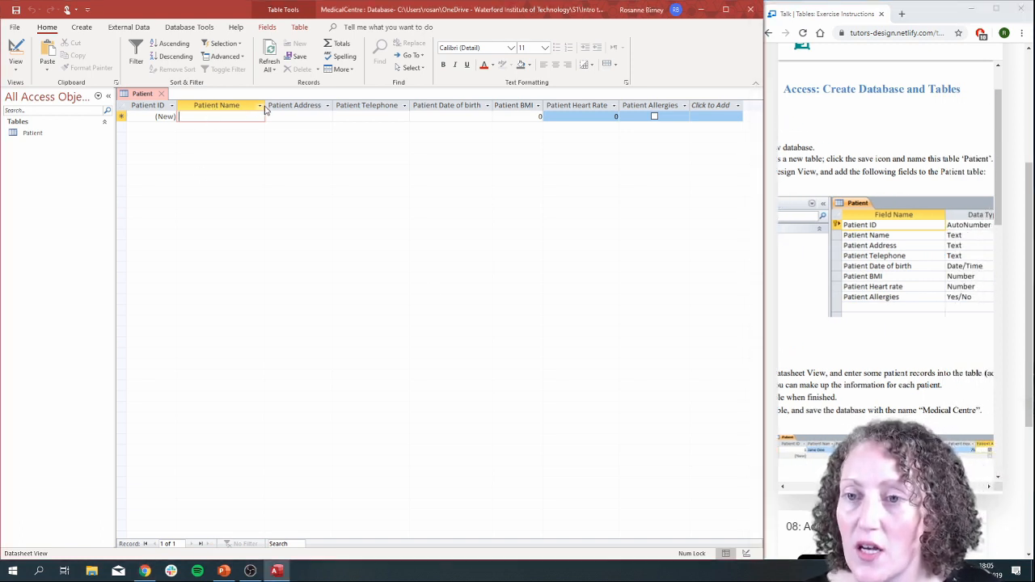
{"action": "left_click_drag", "start_coordinate": [265, 106], "coordinate": [249, 106]}
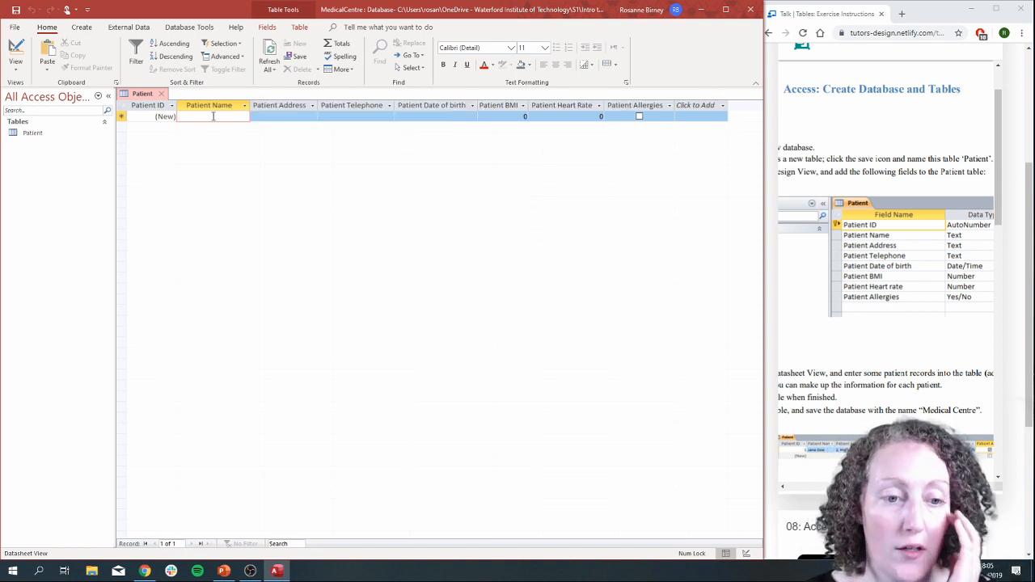
{"action": "type", "text": "Jane Doe"}
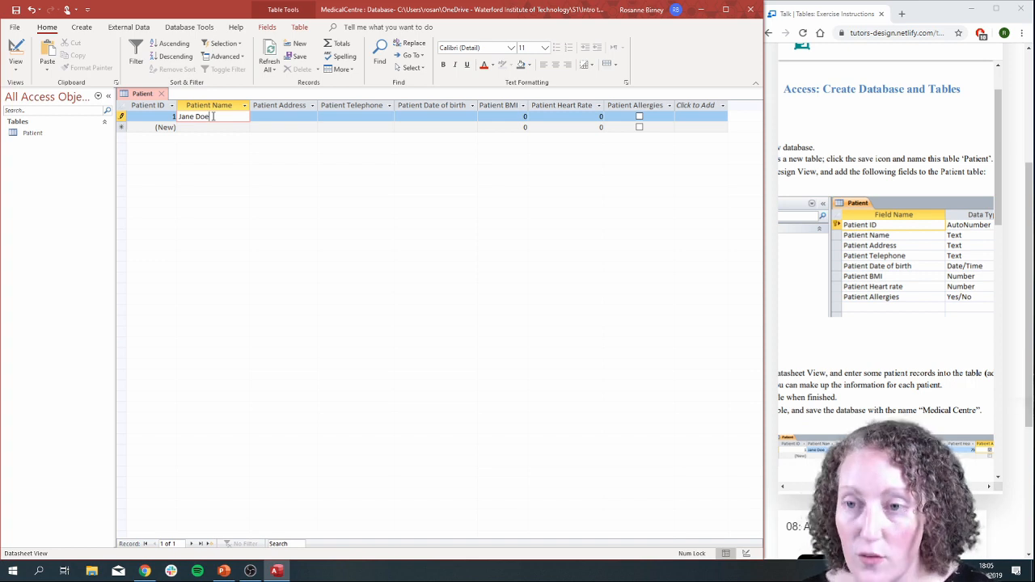
Enter the patient's postal address in the first record's Patient Address field.
{"action": "key", "text": "super+plus"}
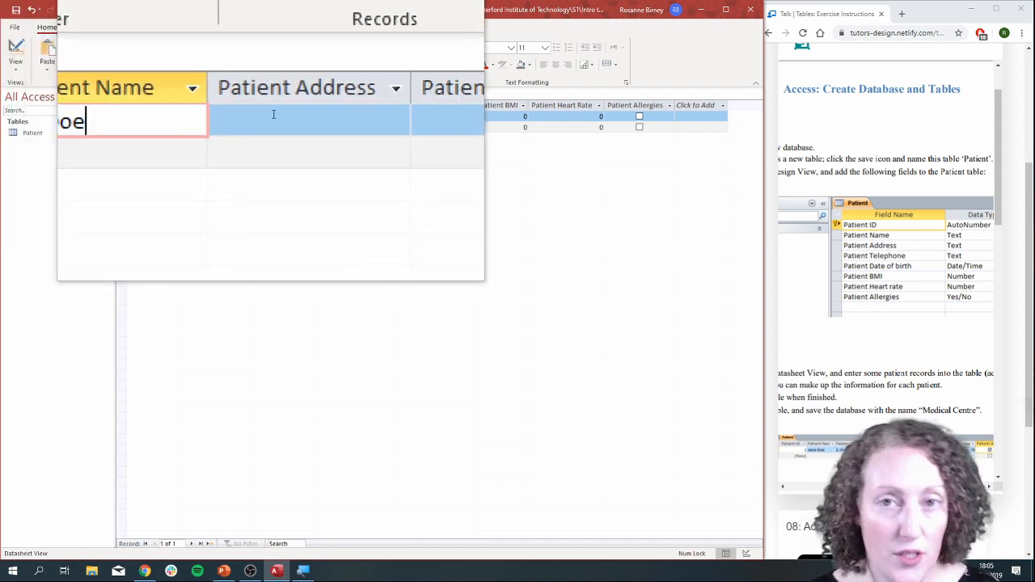
{"action": "left_click", "coordinate": [274, 114]}
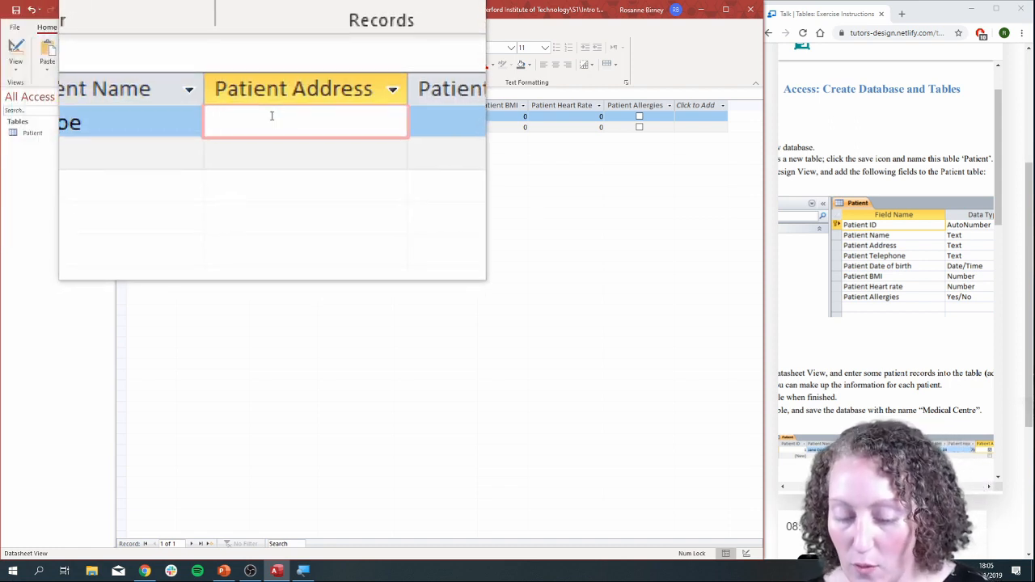
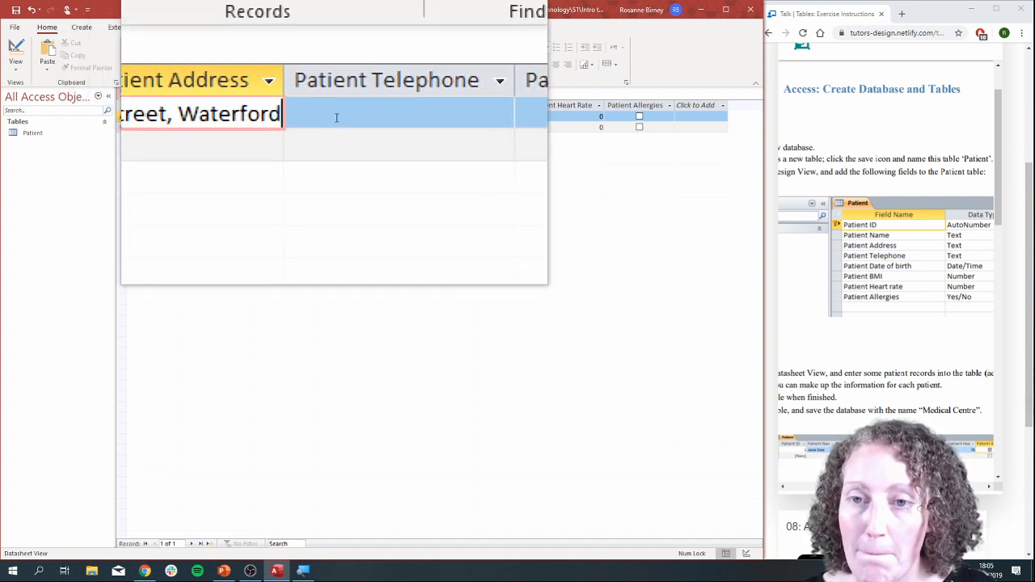
Enter the patient's phone number in the first record's Patient Telephone field.
{"action": "key", "text": "Tab"}
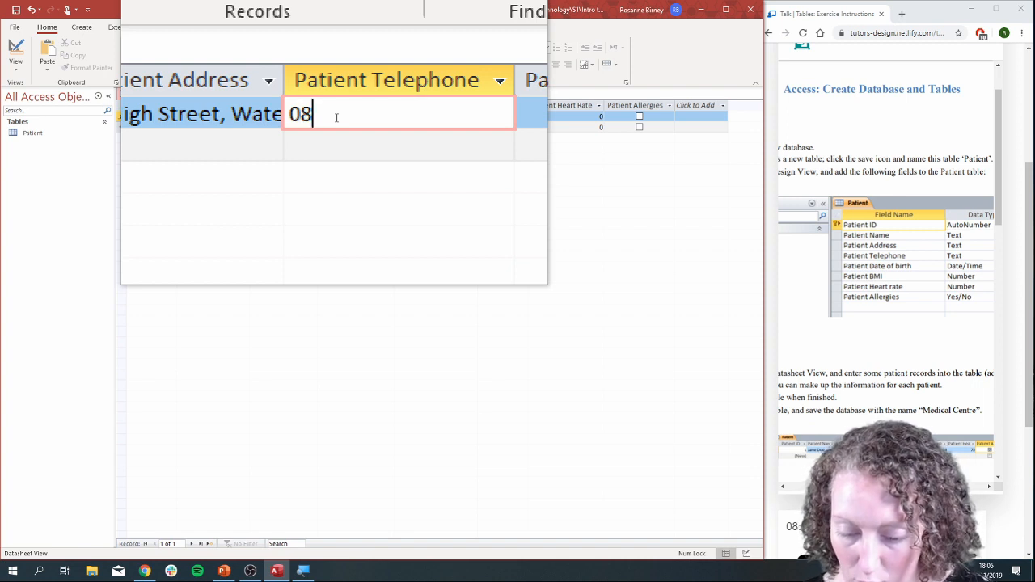
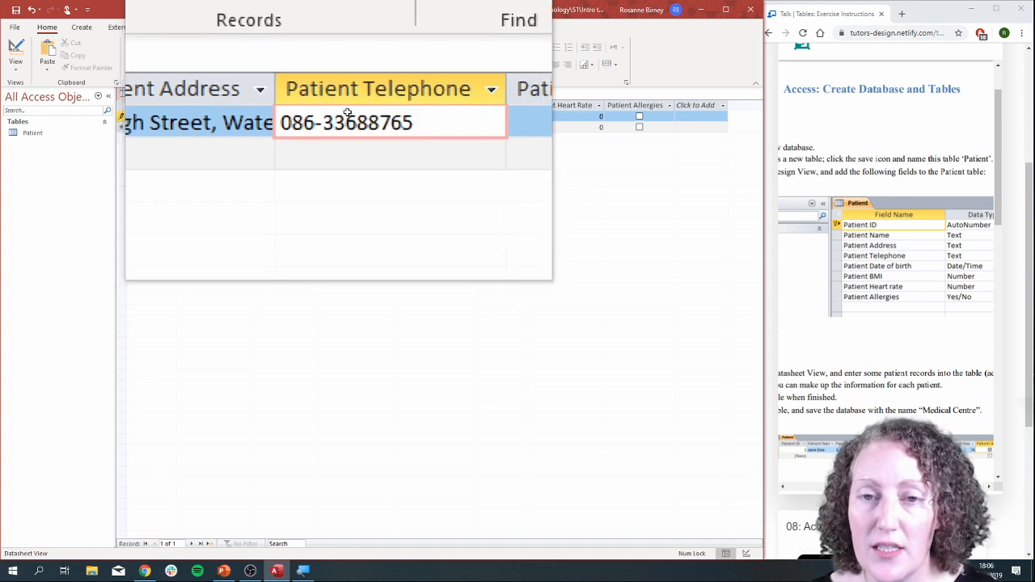
Fill the first record's Patient Date of birth field by picking a June 2019 date from the calendar.
{"action": "left_click", "coordinate": [425, 119]}
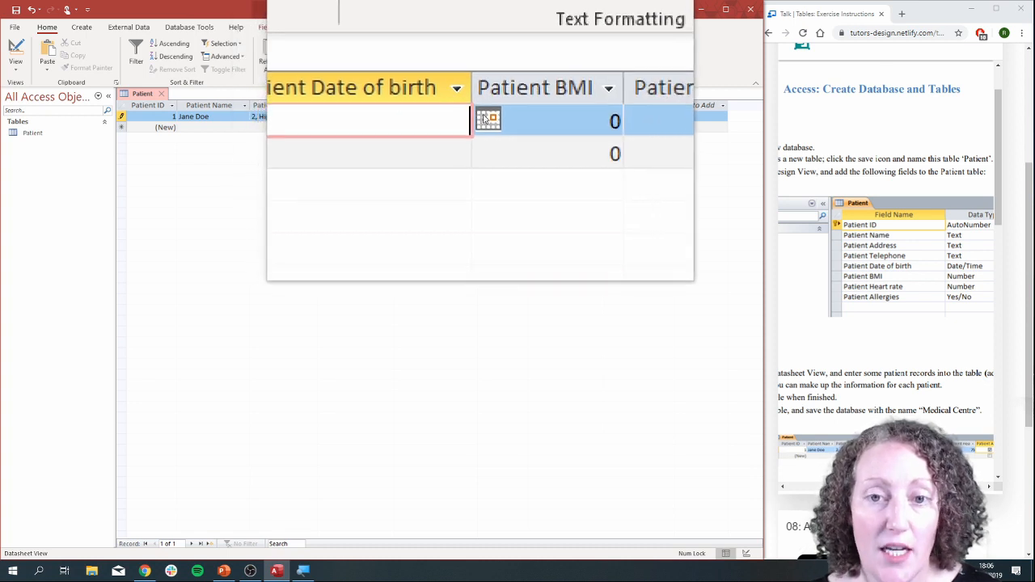
{"action": "left_click", "coordinate": [483, 118]}
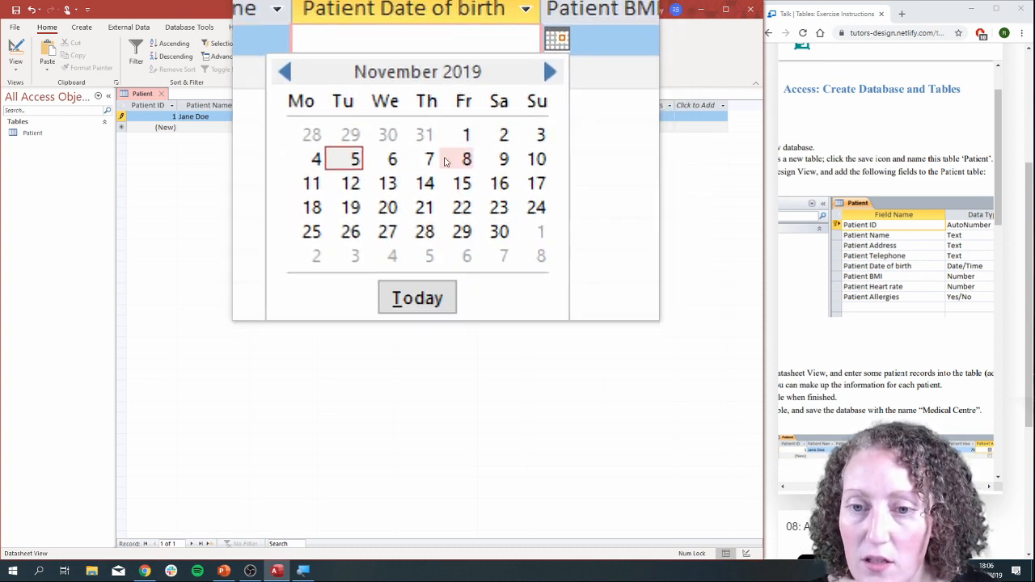
{"action": "double_click", "coordinate": [392, 129]}
{"action": "double_click", "coordinate": [393, 129]}
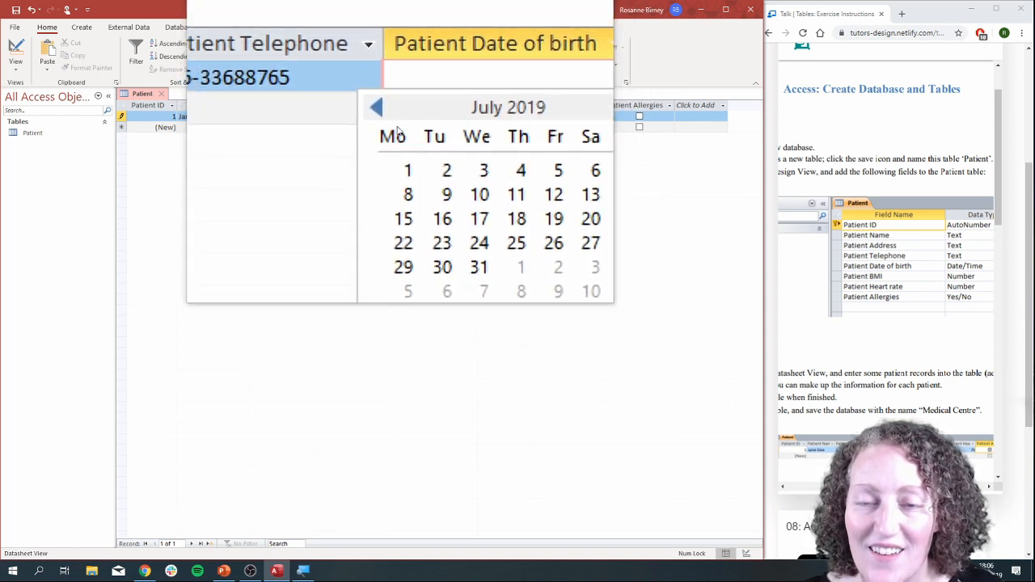
{"action": "left_click", "coordinate": [393, 128]}
{"action": "left_click", "coordinate": [393, 128]}
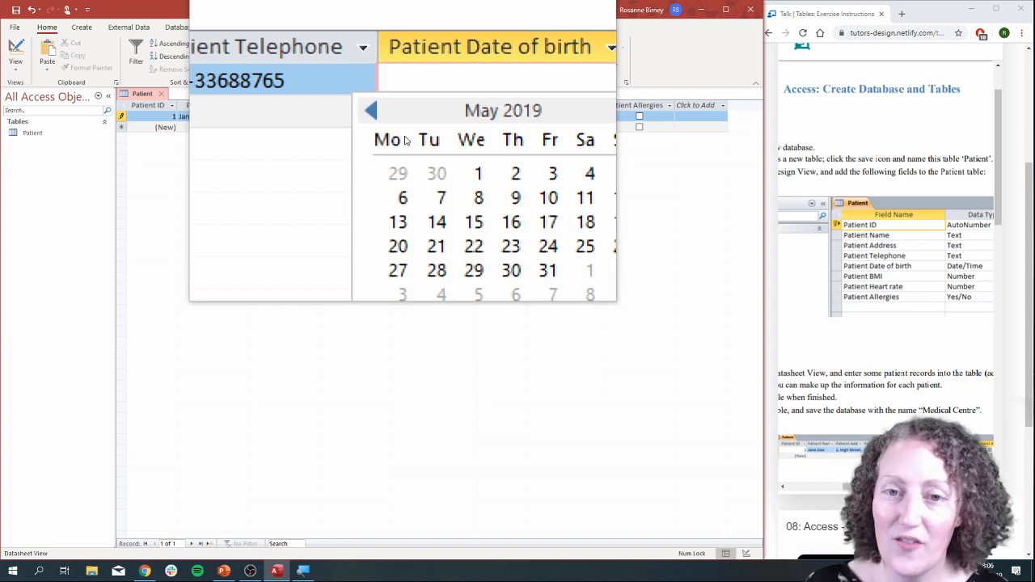
{"action": "left_click", "coordinate": [481, 128]}
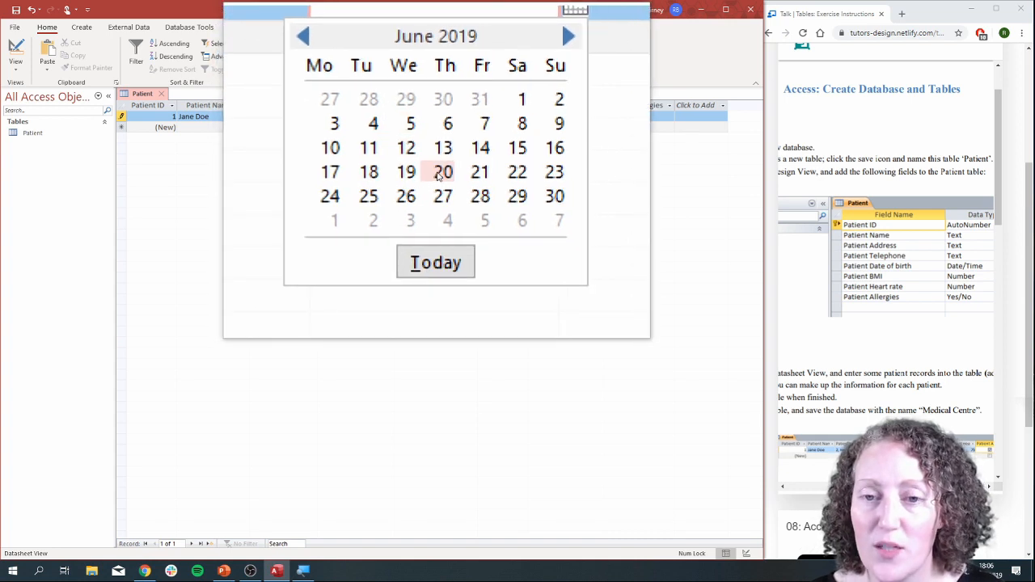
{"action": "left_click", "coordinate": [438, 176]}
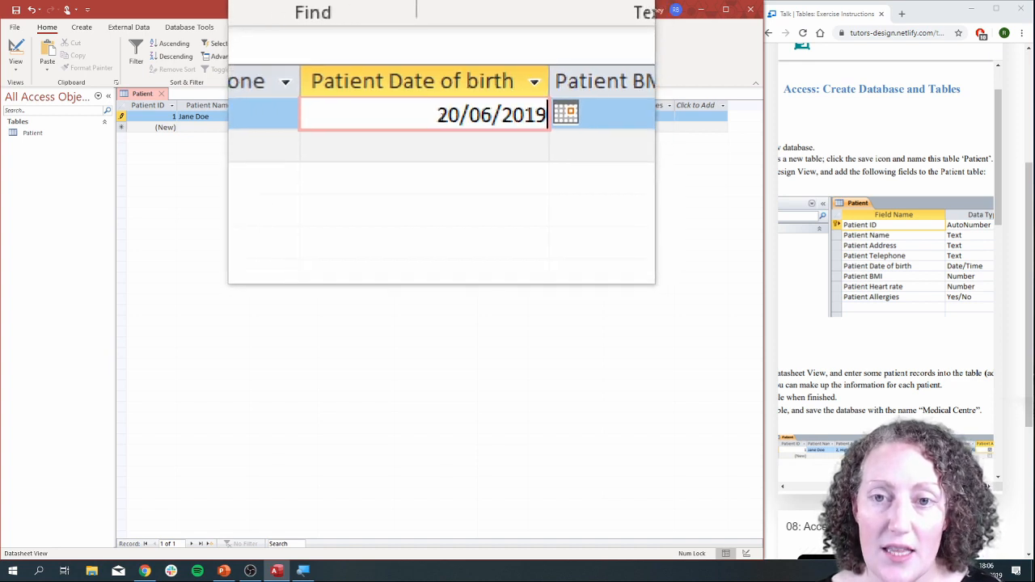
Correct the month and year in the first record's Patient Date of birth field.
{"action": "double_click", "coordinate": [437, 116]}
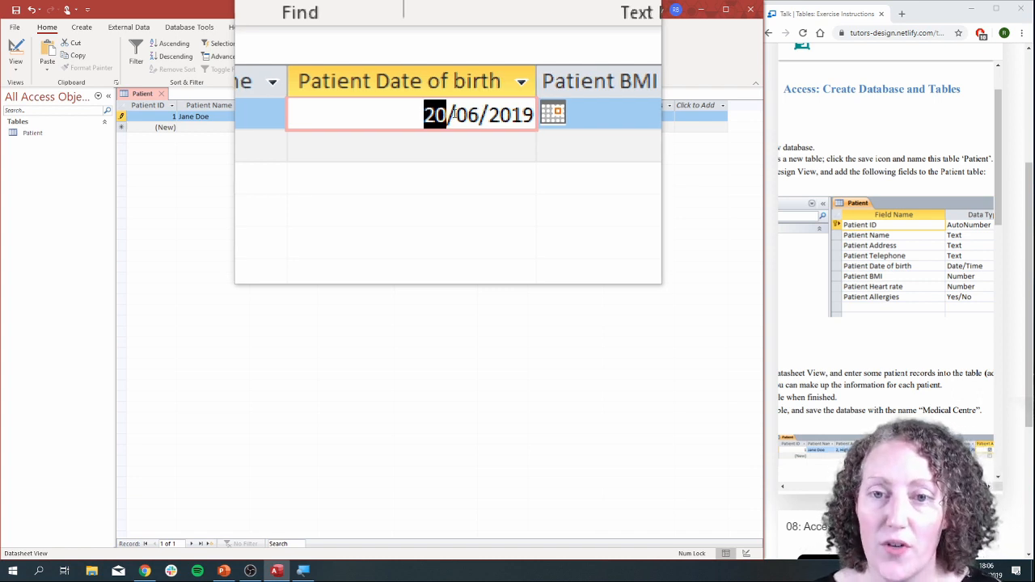
{"action": "left_click_drag", "start_coordinate": [454, 114], "coordinate": [456, 115]}
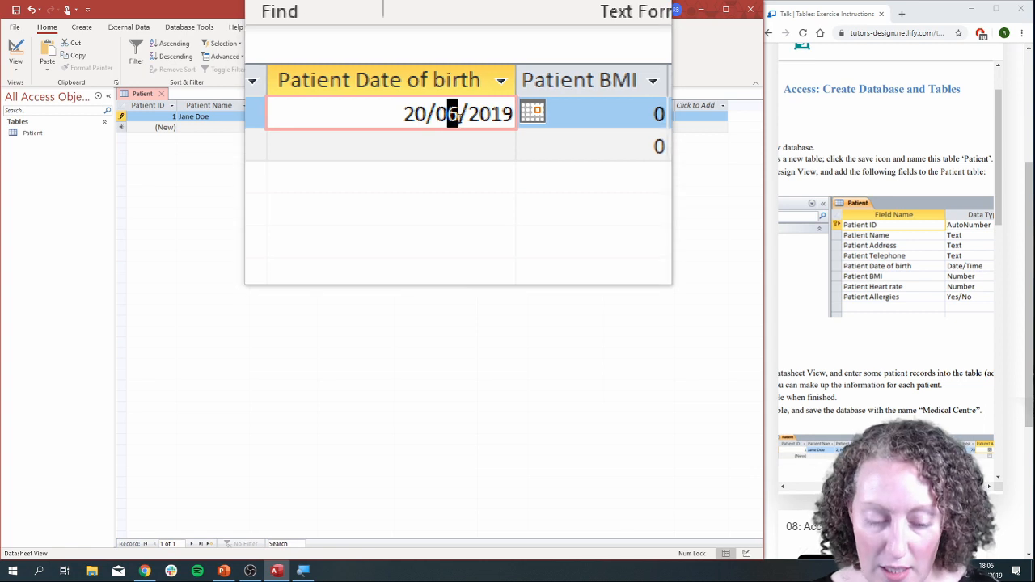
{"action": "key", "text": "BackSpace"}
{"action": "key", "text": "BackSpace"}
{"action": "type", "text": "08"}
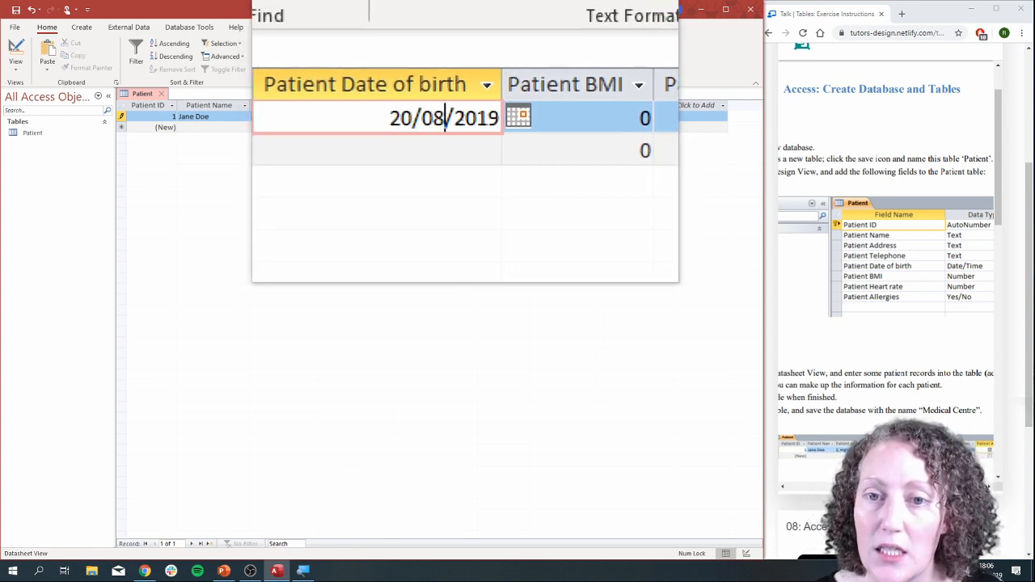
{"action": "left_click_drag", "start_coordinate": [468, 116], "coordinate": [478, 118]}
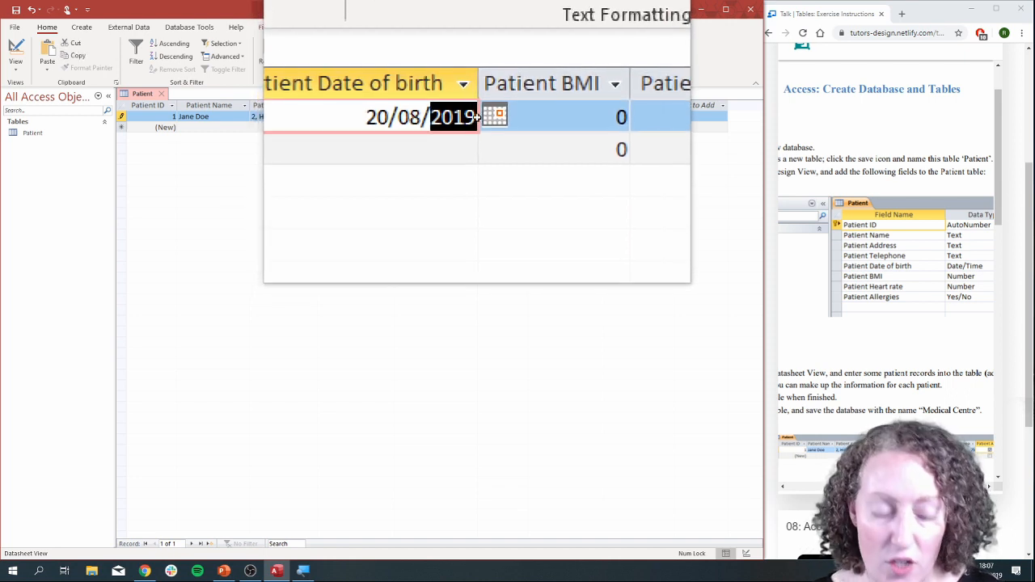
{"action": "type", "text": "1980"}
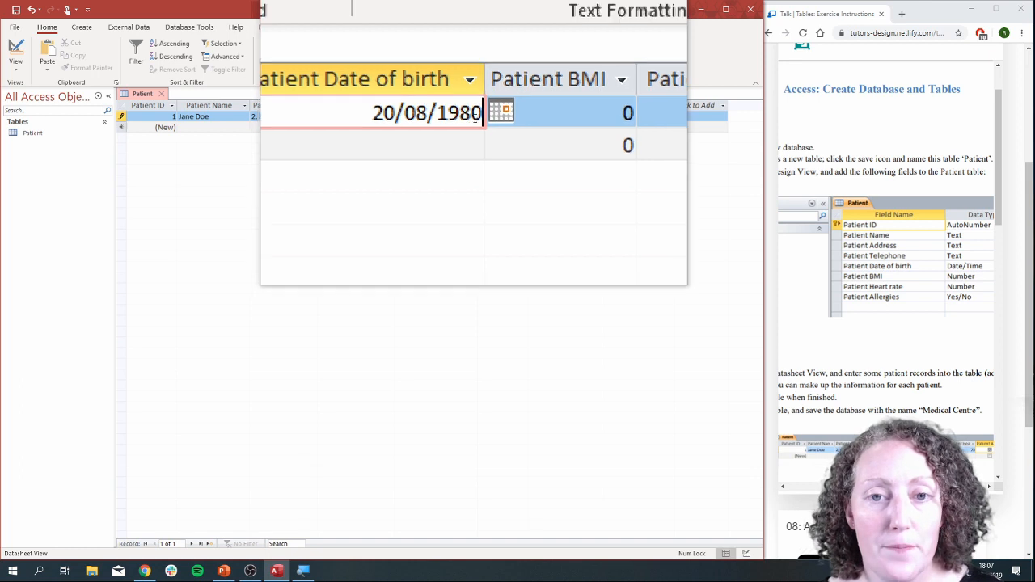
Complete the first record with a Patient BMI of 25, a Patient Heart Rate of 78 and Patient Allergies ticked.
{"action": "left_click", "coordinate": [505, 117]}
{"action": "type", "text": "25"}
{"action": "key", "text": "Delete"}
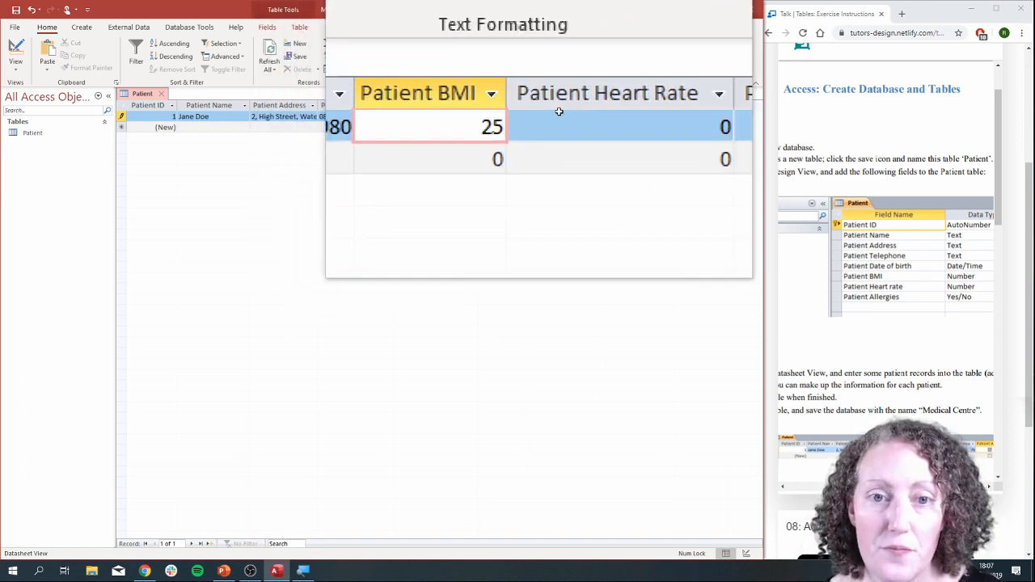
{"action": "left_click", "coordinate": [566, 115]}
{"action": "type", "text": "78"}
{"action": "key", "text": "Delete"}
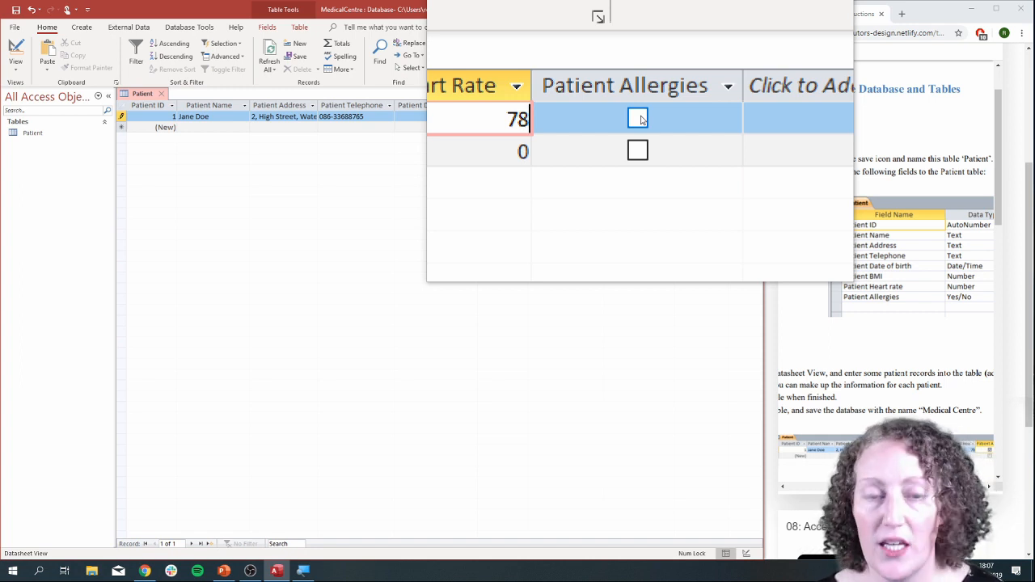
{"action": "left_click", "coordinate": [639, 119]}
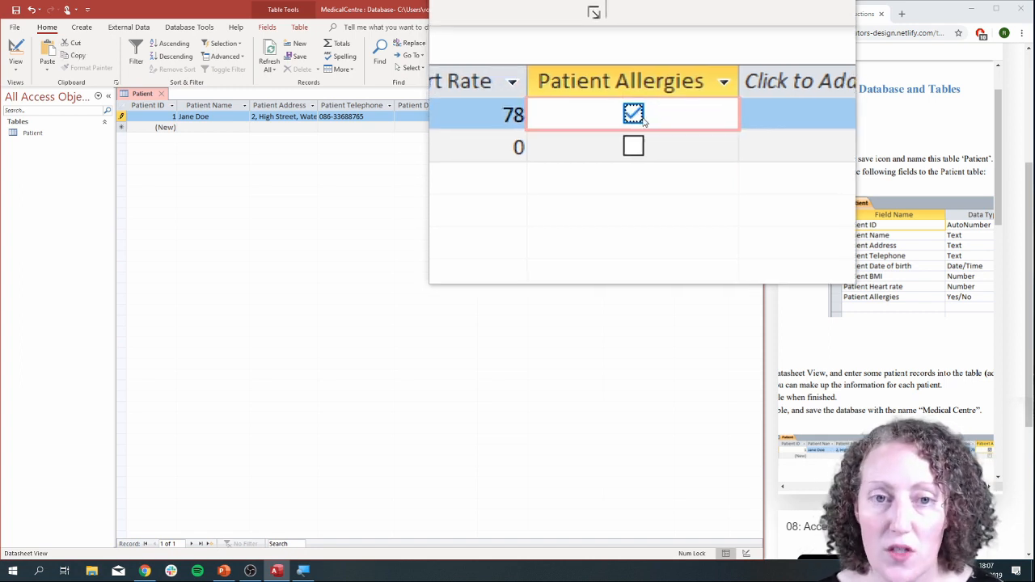
Start a second record by entering the patient's first name in Patient Name, and turn off the screen magnifier.
{"action": "left_click", "coordinate": [205, 127]}
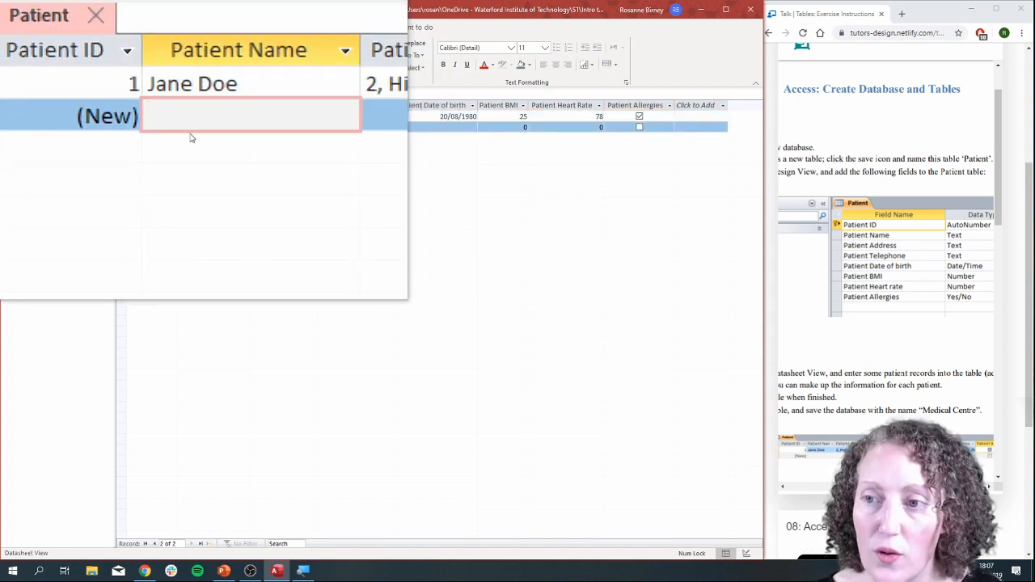
{"action": "type", "text": "Rosanne"}
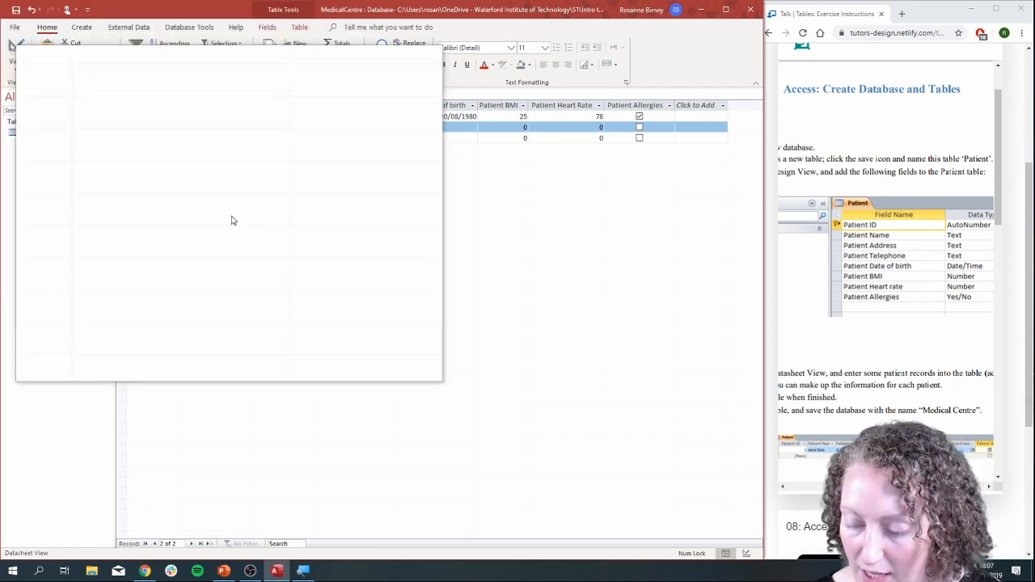
{"action": "key", "text": "super+Escape"}
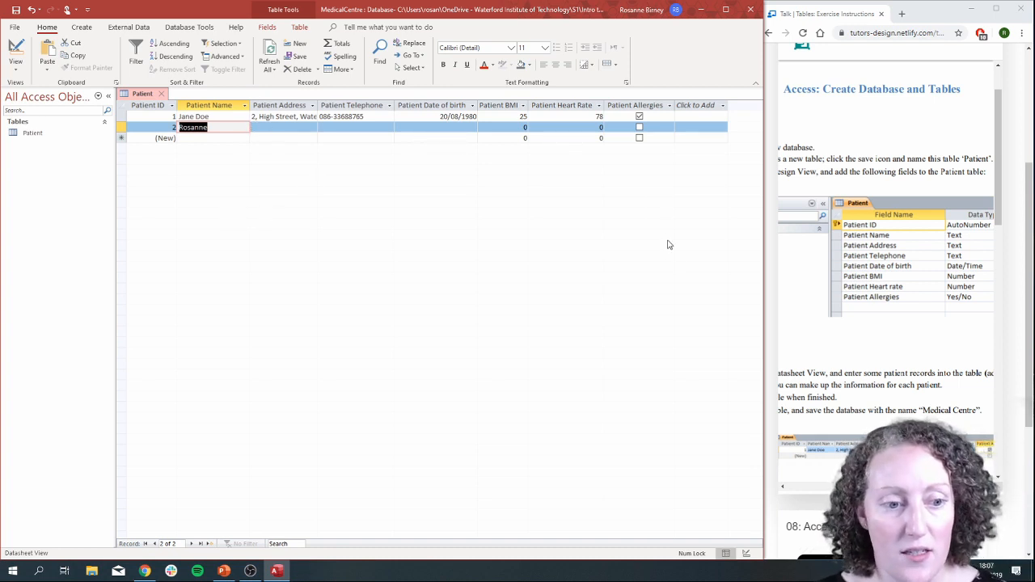
Narrow the database window, widen the browser, and review the exercise instructions for the Prescription, Patient Card, Doctor and Appointment tables.
{"action": "left_click_drag", "start_coordinate": [765, 225], "coordinate": [531, 229]}
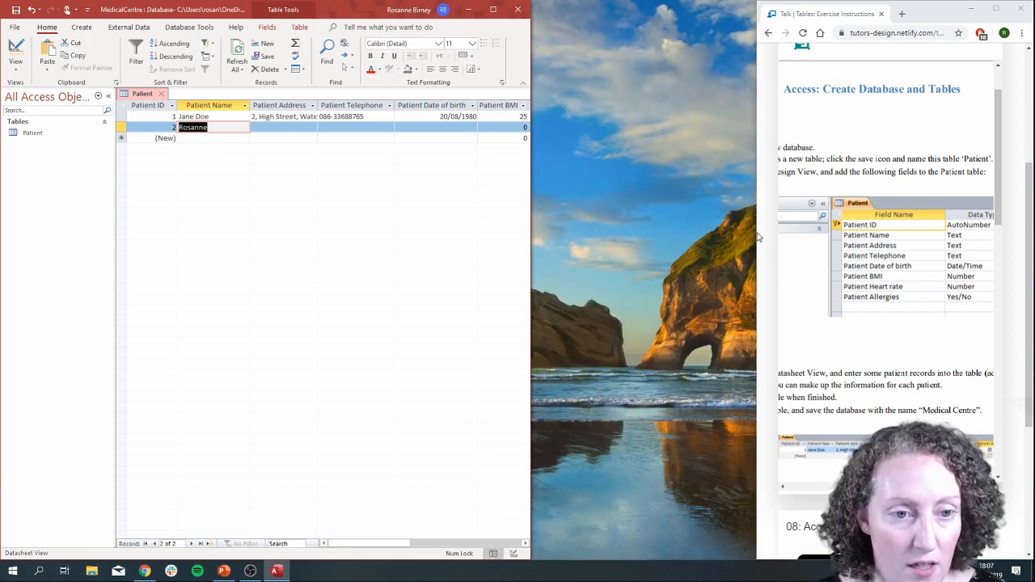
{"action": "left_click_drag", "start_coordinate": [756, 233], "coordinate": [441, 231]}
{"action": "scroll", "coordinate": [768, 307], "scroll_direction": "down", "scroll_amount": 4}
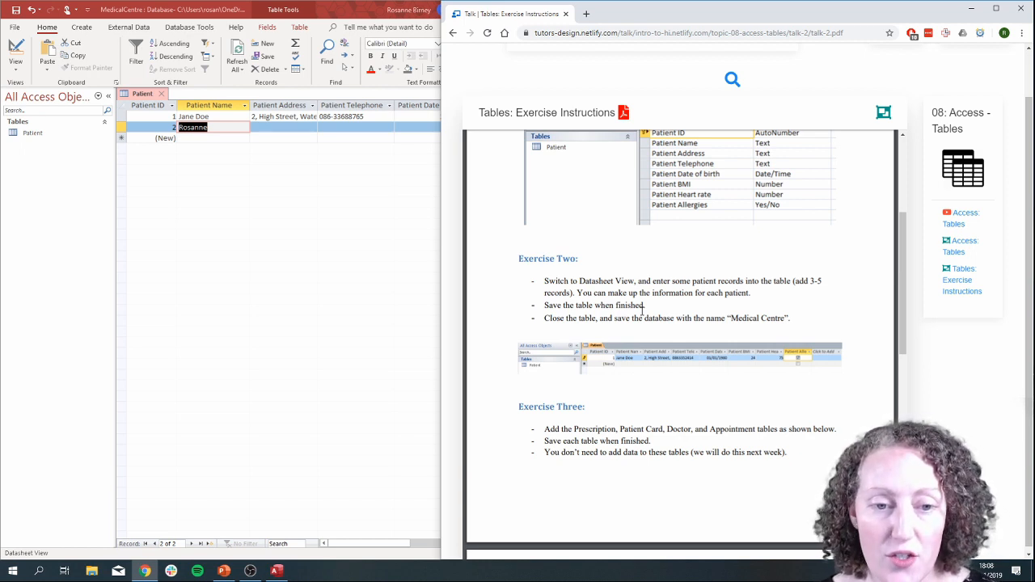
{"action": "scroll", "coordinate": [675, 300], "scroll_direction": "down", "scroll_amount": 1}
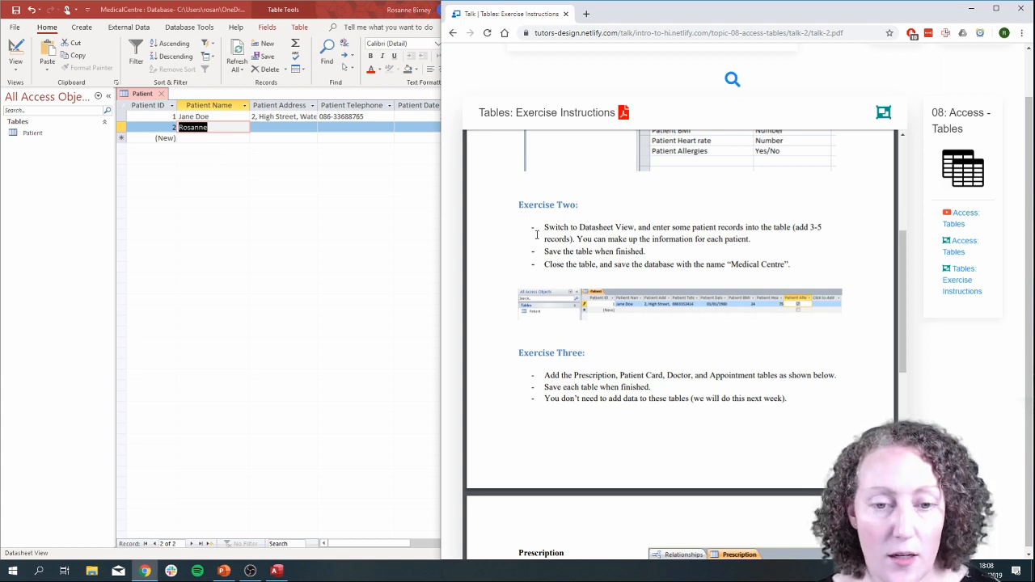
{"action": "scroll", "coordinate": [675, 261], "scroll_direction": "down", "scroll_amount": 4}
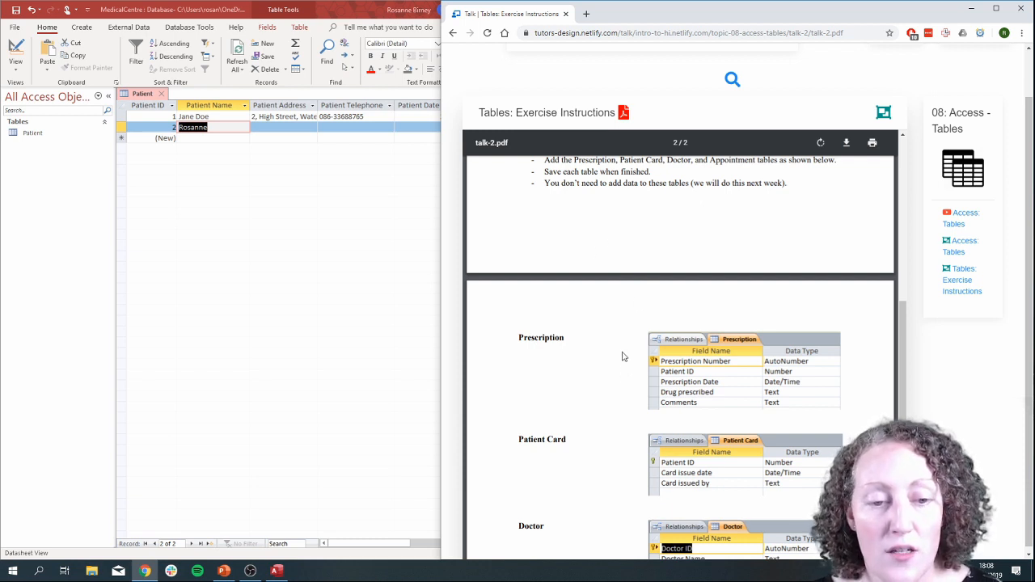
{"action": "scroll", "coordinate": [570, 342], "scroll_direction": "down", "scroll_amount": 1}
{"action": "scroll", "coordinate": [570, 342], "scroll_direction": "down", "scroll_amount": 1}
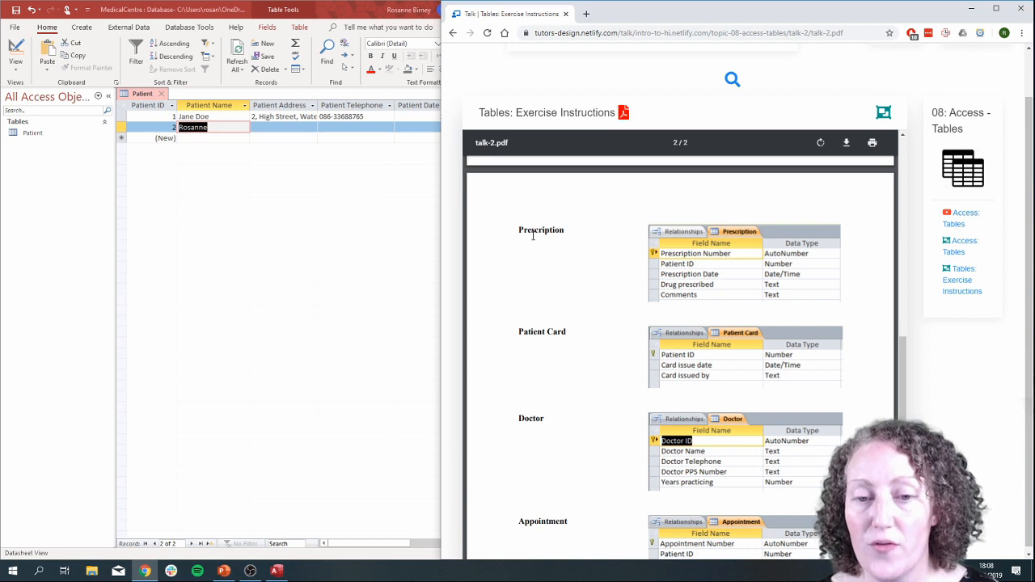
{"action": "scroll", "coordinate": [575, 323], "scroll_direction": "down", "scroll_amount": 2}
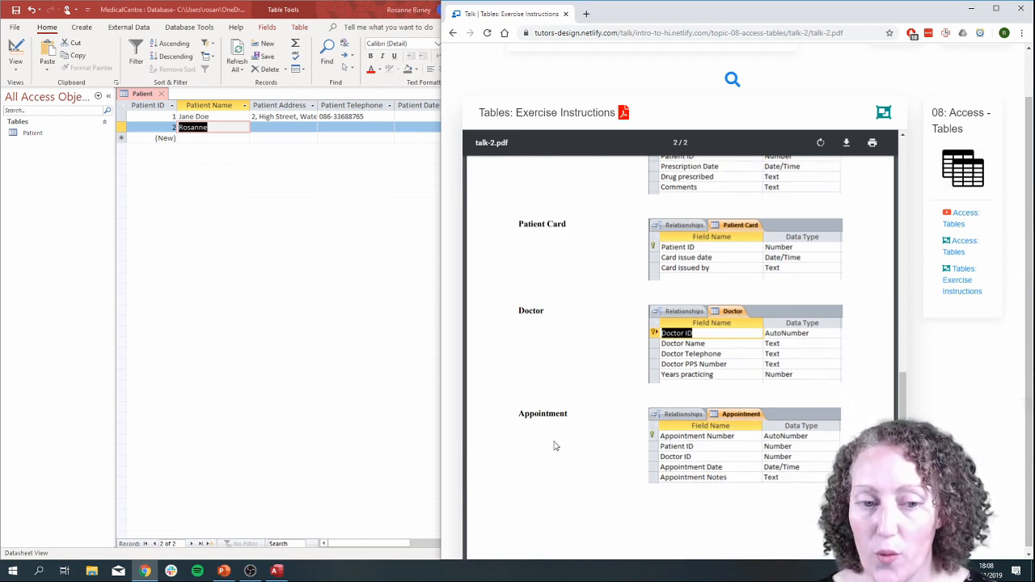
{"action": "scroll", "coordinate": [518, 301], "scroll_direction": "up", "scroll_amount": 3}
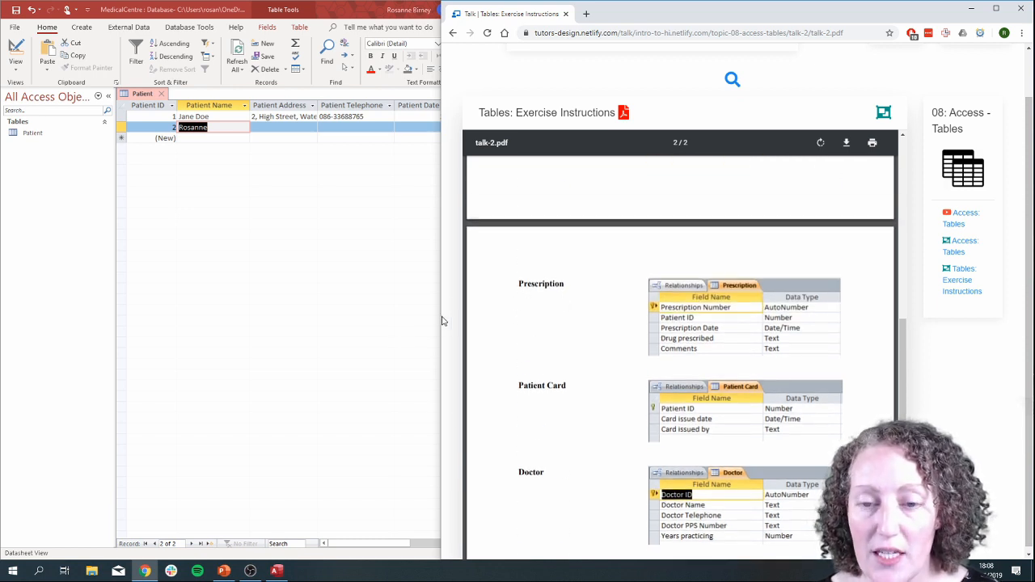
Narrow the browser and widen the database window so the two sit edge to edge.
{"action": "left_click_drag", "start_coordinate": [440, 313], "coordinate": [598, 322]}
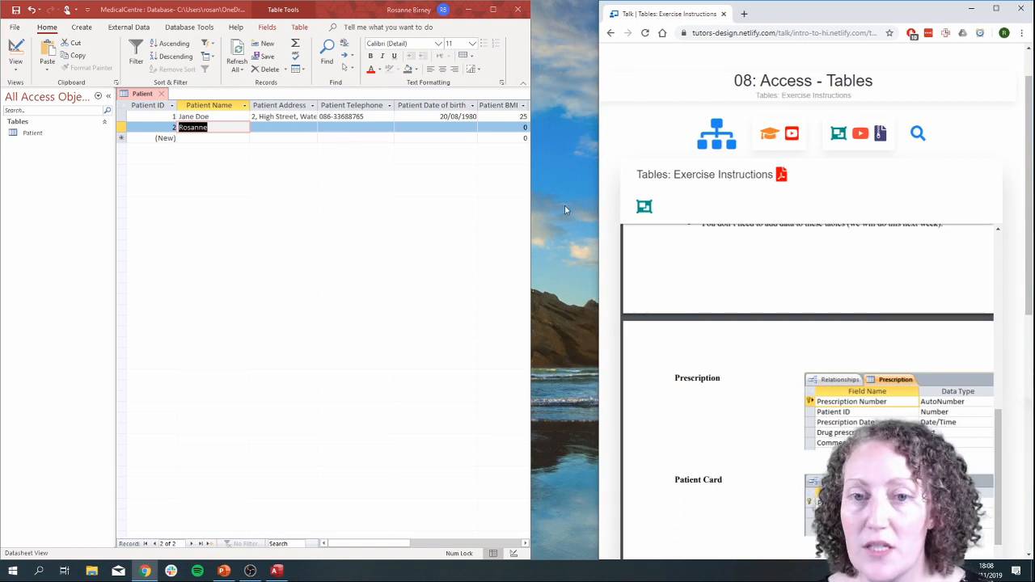
{"action": "left_click_drag", "start_coordinate": [531, 215], "coordinate": [598, 217]}
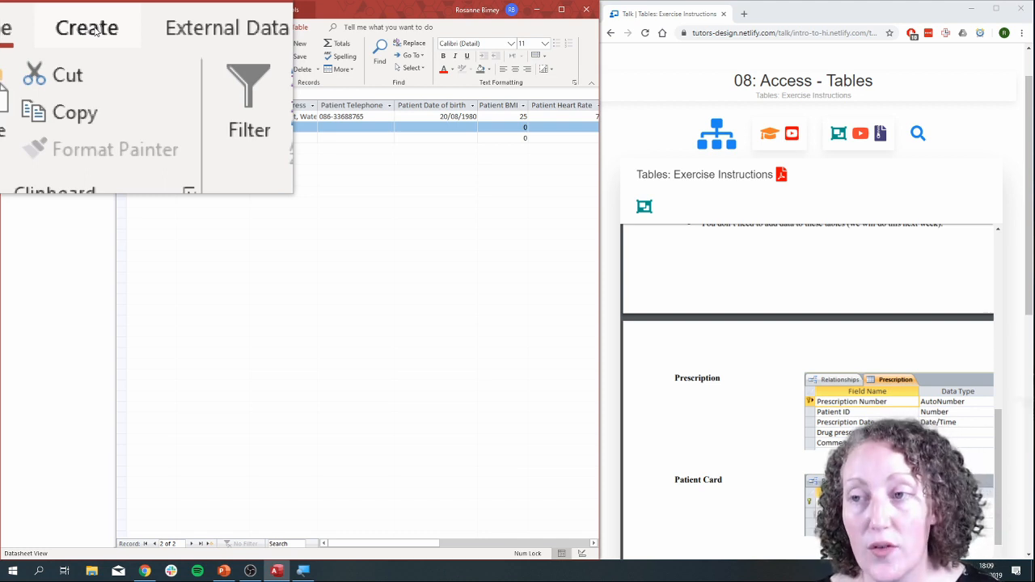
Create a new table in Design View with a first field named Prescription Number of type AutoNumber.
{"action": "left_click", "coordinate": [95, 30]}
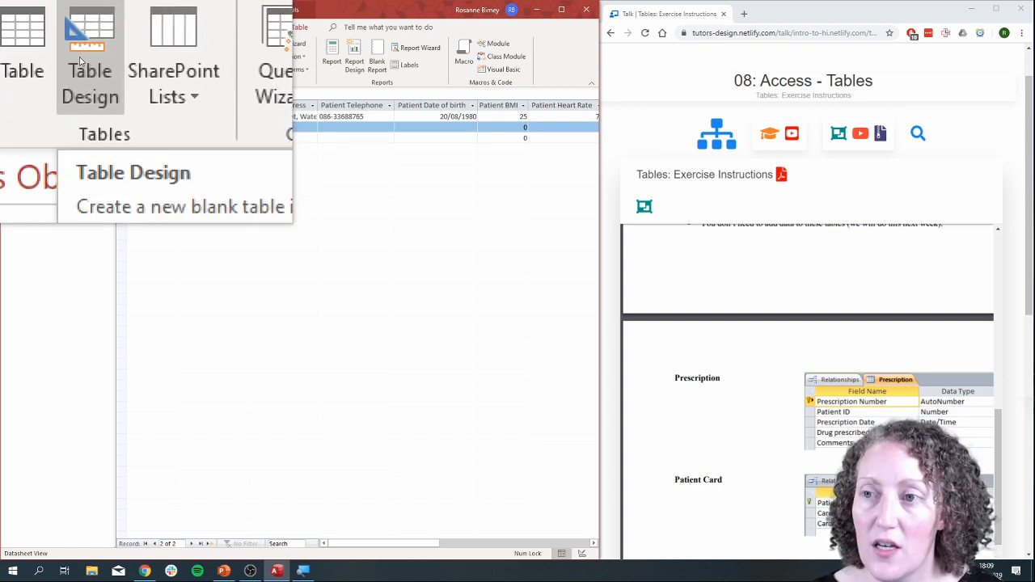
{"action": "left_click", "coordinate": [80, 55]}
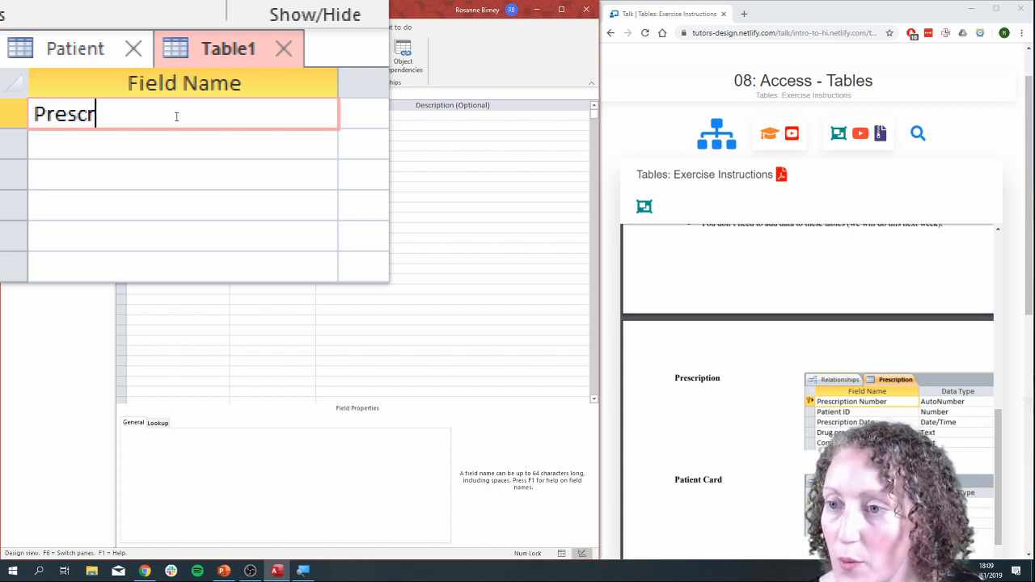
{"action": "type", "text": "mber"}
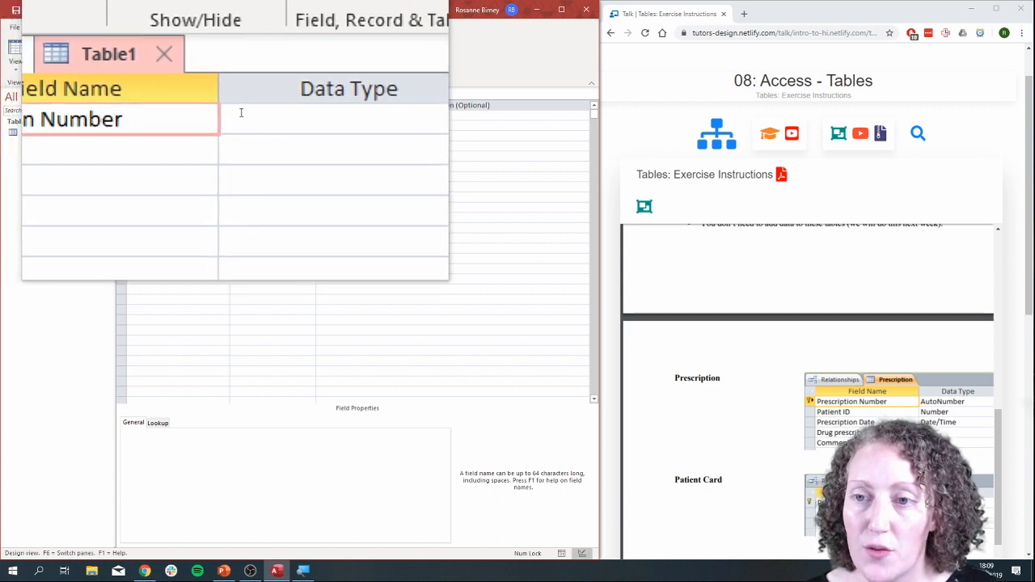
{"action": "left_click", "coordinate": [241, 113]}
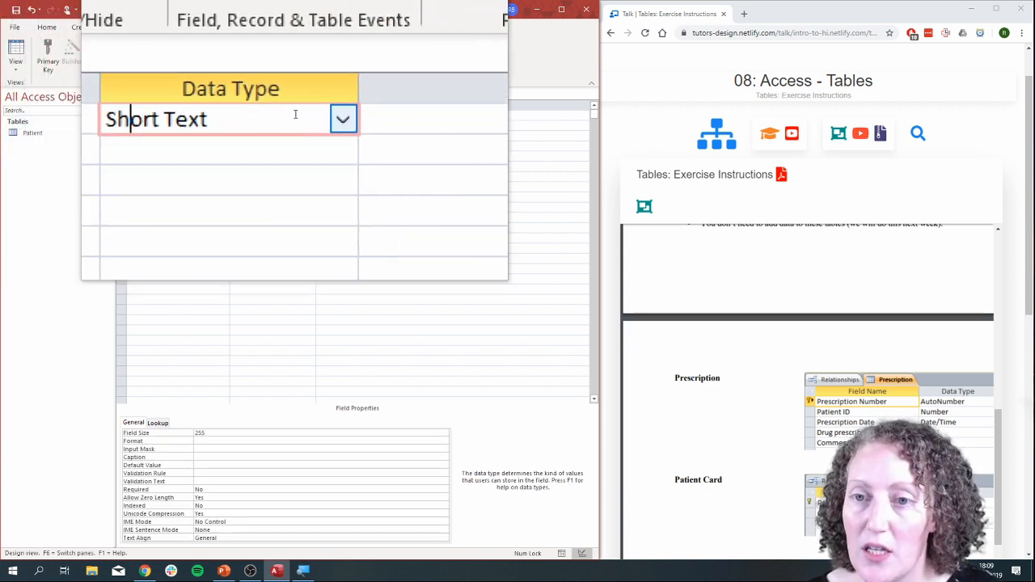
{"action": "left_click", "coordinate": [312, 116]}
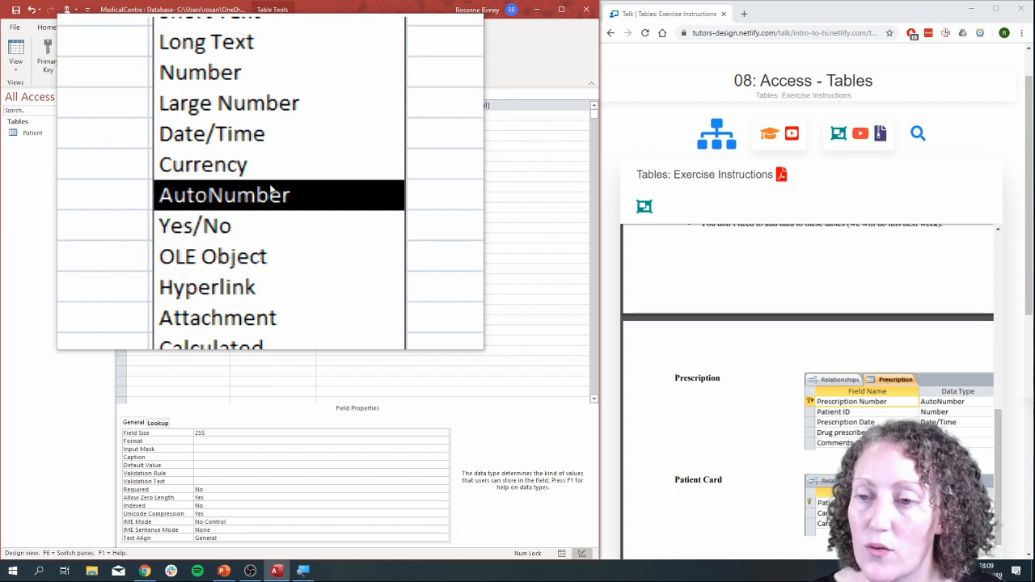
{"action": "left_click", "coordinate": [271, 194]}
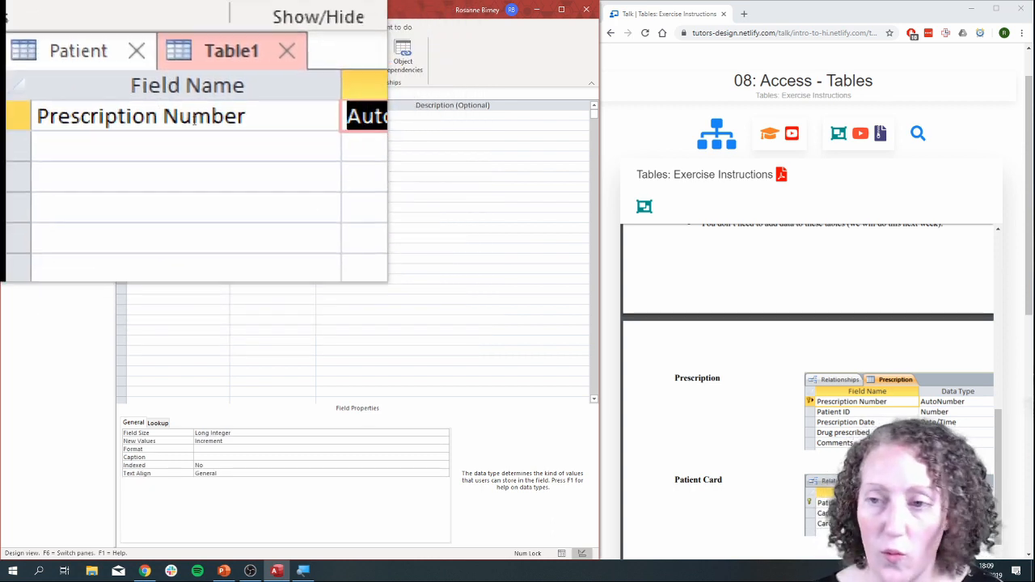
Add a second field named Patient ID with the Number data type.
{"action": "left_click", "coordinate": [191, 127]}
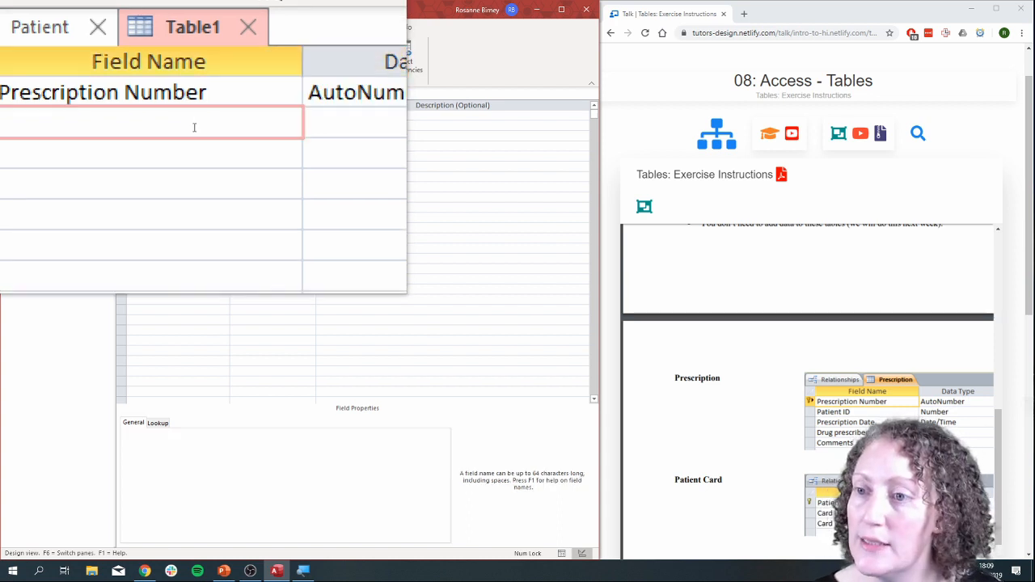
{"action": "type", "text": "Patient "}
{"action": "type", "text": "ID"}
{"action": "key", "text": "Tab"}
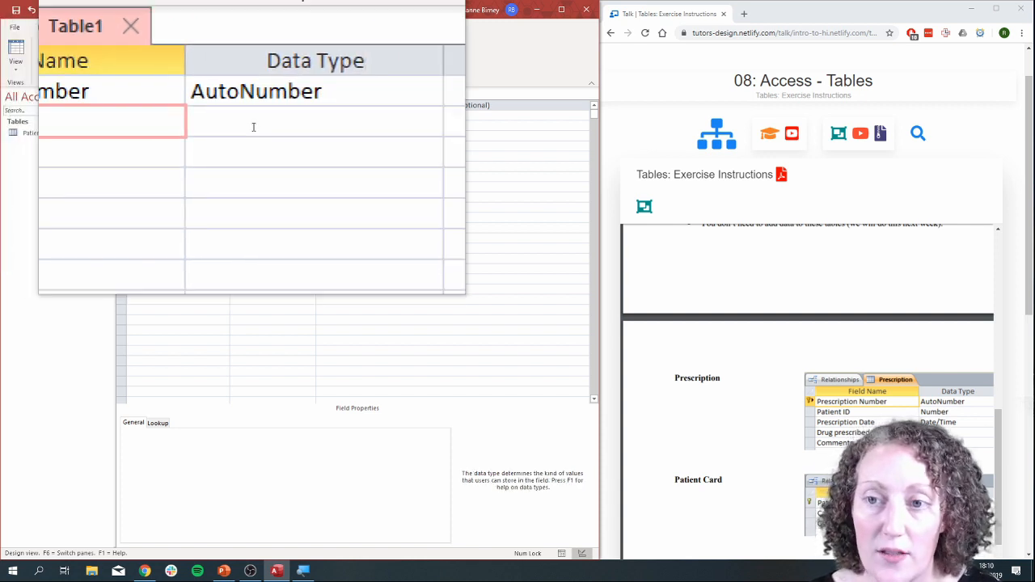
{"action": "left_click", "coordinate": [287, 123]}
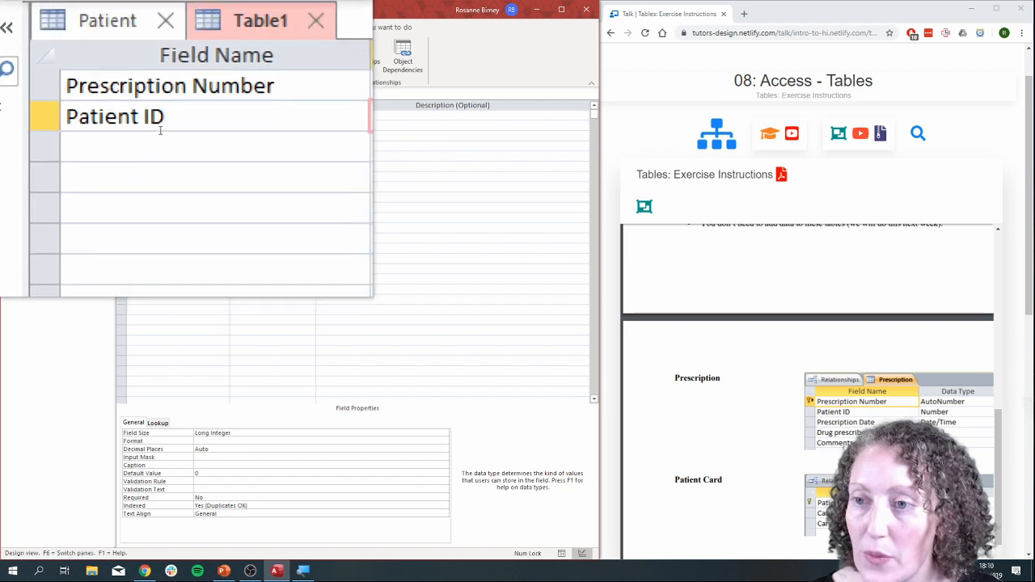
Add a third field named Prescription Date with the Date/Time data type.
{"action": "left_click", "coordinate": [164, 135]}
{"action": "type", "text": "Prescriptio"}
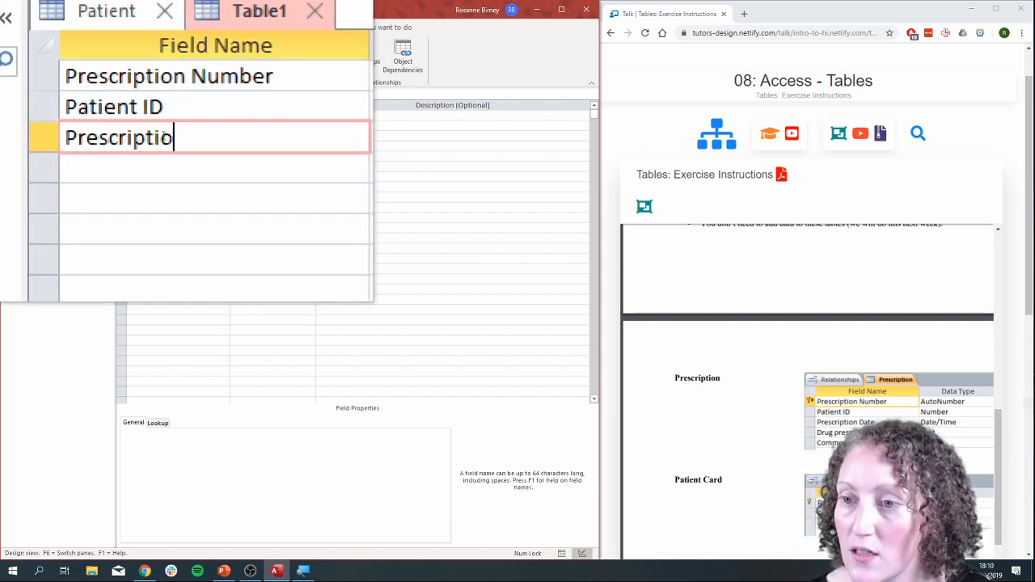
{"action": "type", "text": "n Date"}
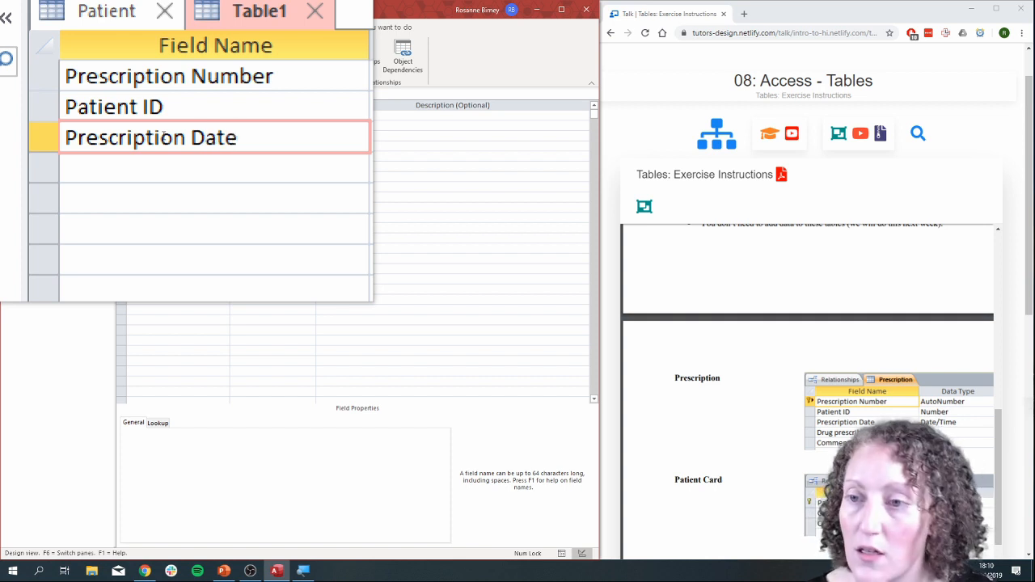
{"action": "left_click", "coordinate": [242, 135]}
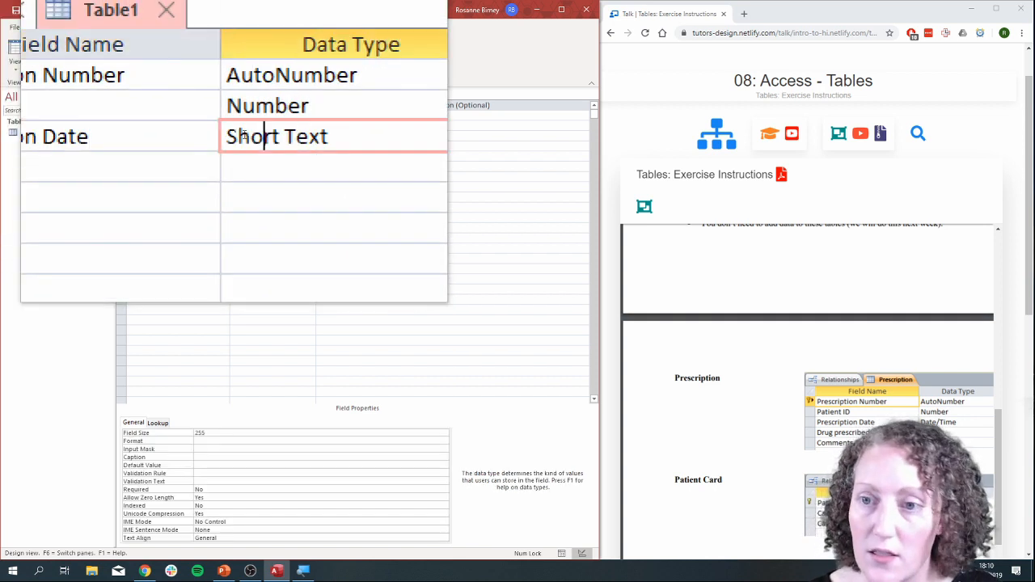
{"action": "left_click", "coordinate": [362, 128]}
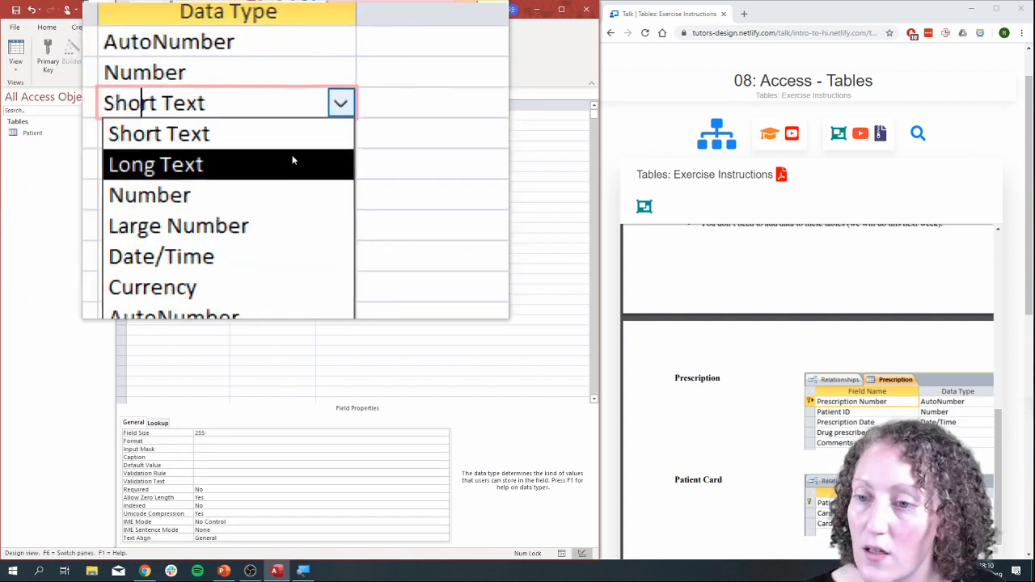
{"action": "left_click", "coordinate": [262, 191]}
Add a fourth field named Drug prescribed with the Short Text data type.
{"action": "left_click", "coordinate": [170, 154]}
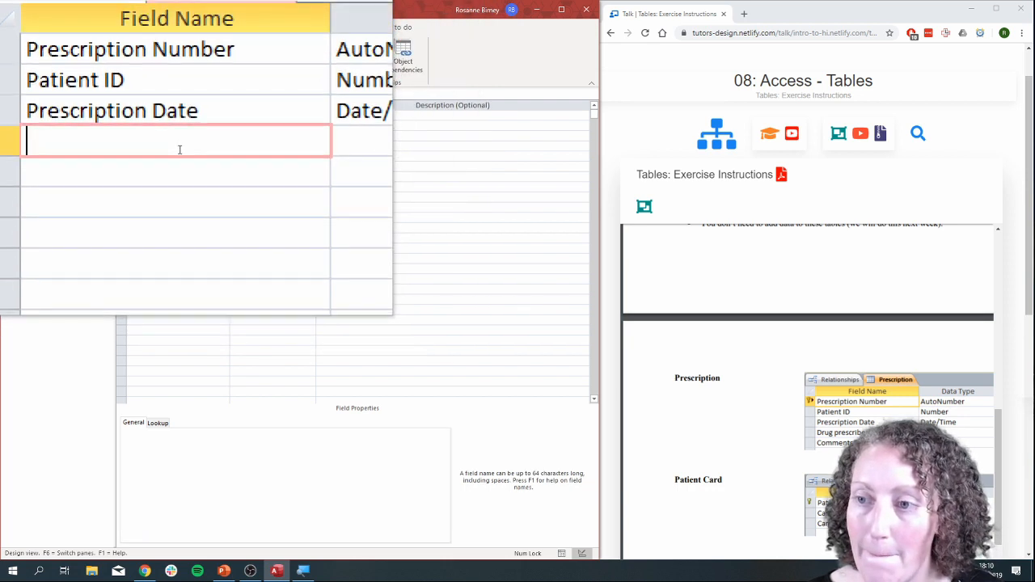
{"action": "type", "text": "Drug "}
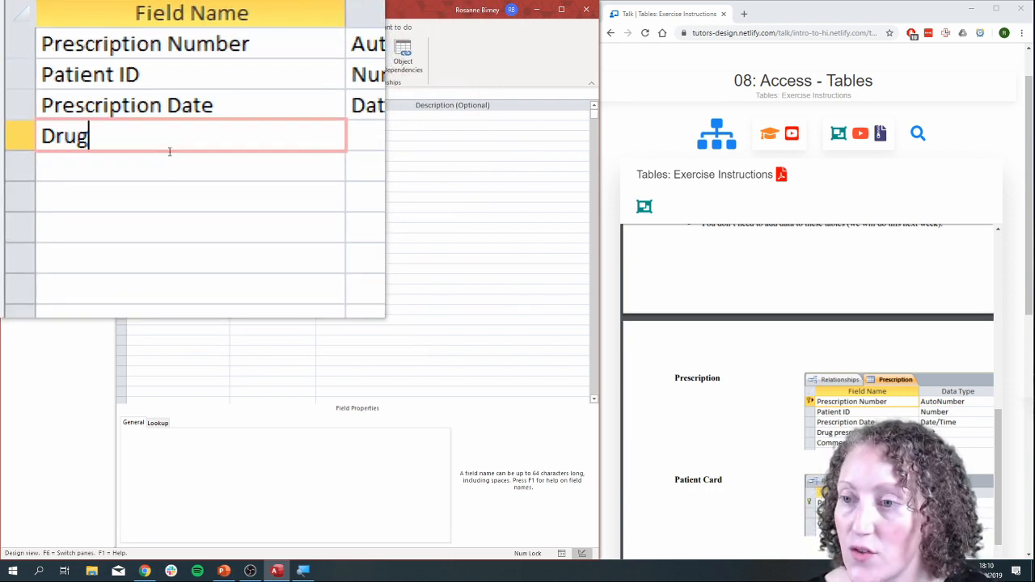
{"action": "type", "text": "pres"}
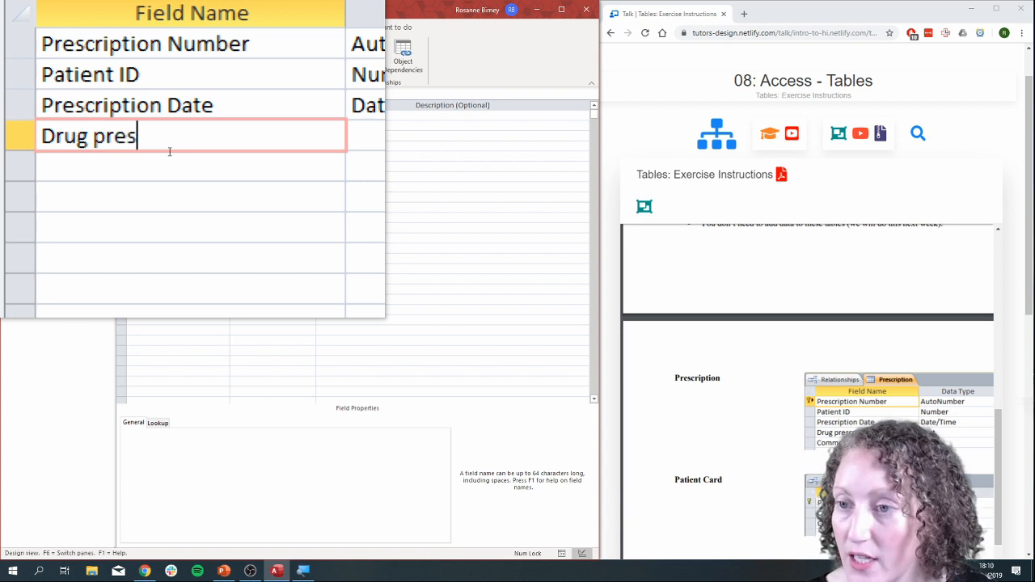
{"action": "type", "text": "cribed"}
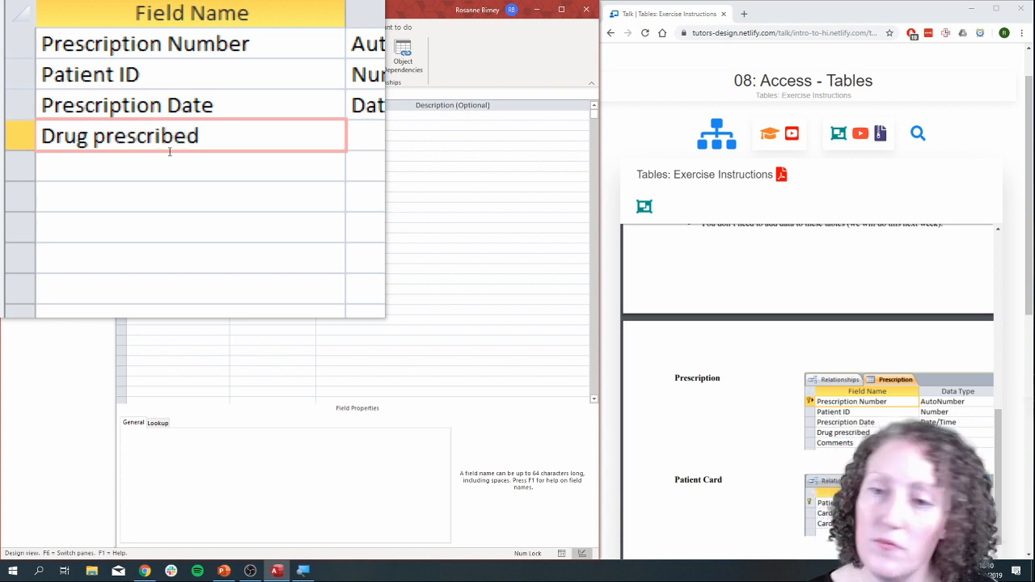
{"action": "left_click", "coordinate": [243, 148]}
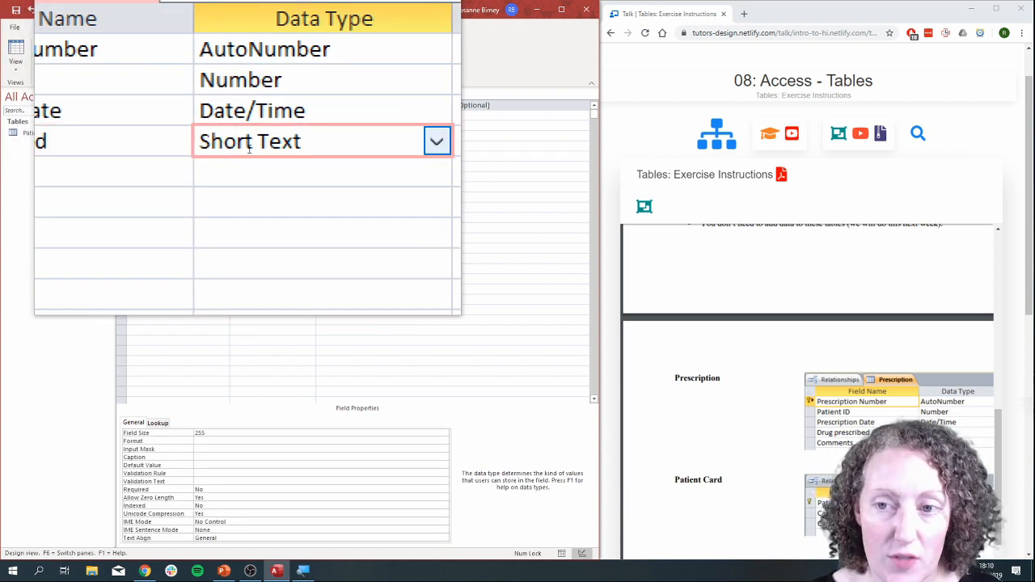
Add a fifth field named Comments with the Long Text data type.
{"action": "left_click", "coordinate": [205, 157]}
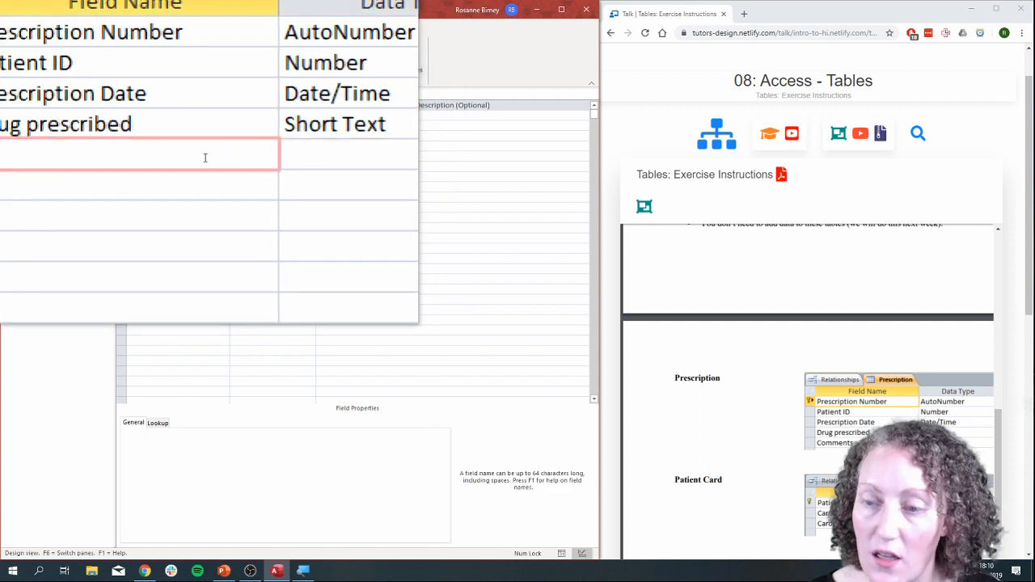
{"action": "type", "text": "Comments"}
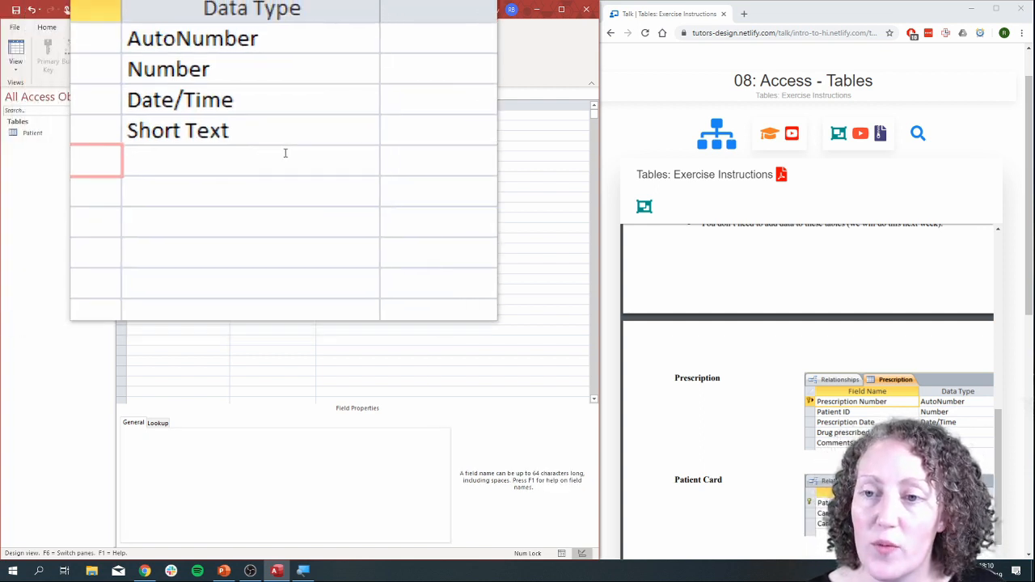
{"action": "left_click", "coordinate": [285, 153]}
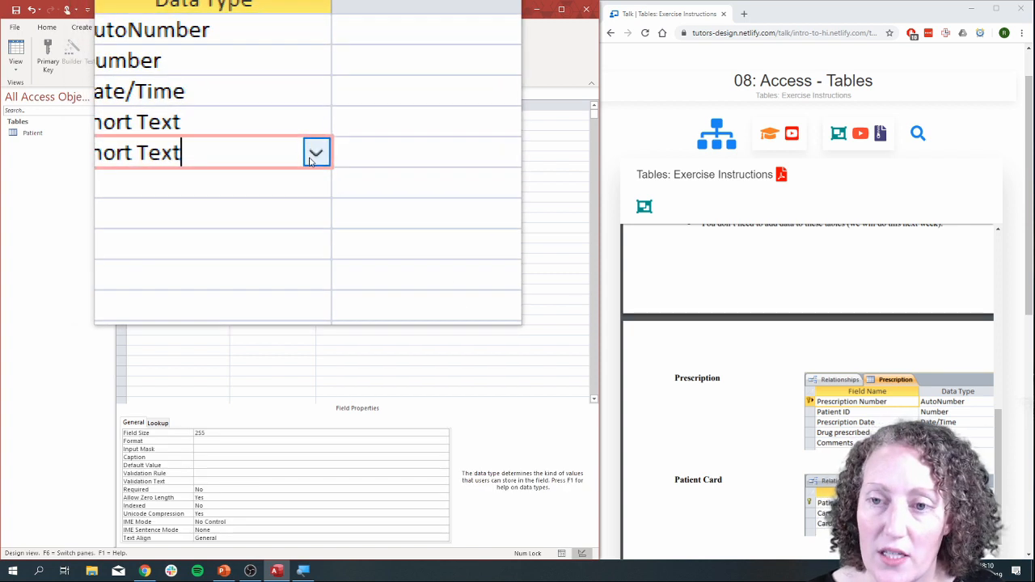
{"action": "left_click", "coordinate": [319, 152]}
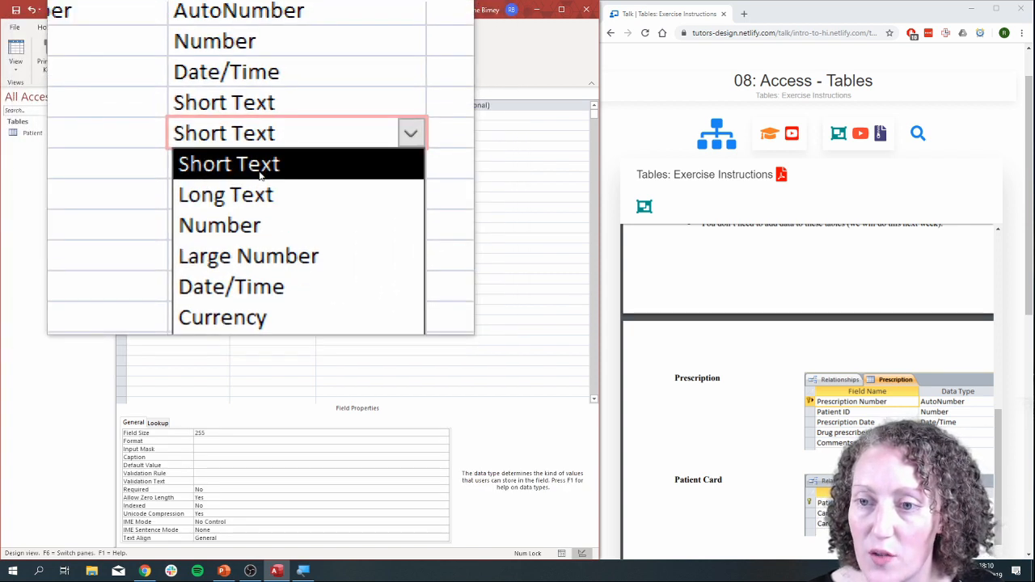
{"action": "left_click", "coordinate": [259, 175]}
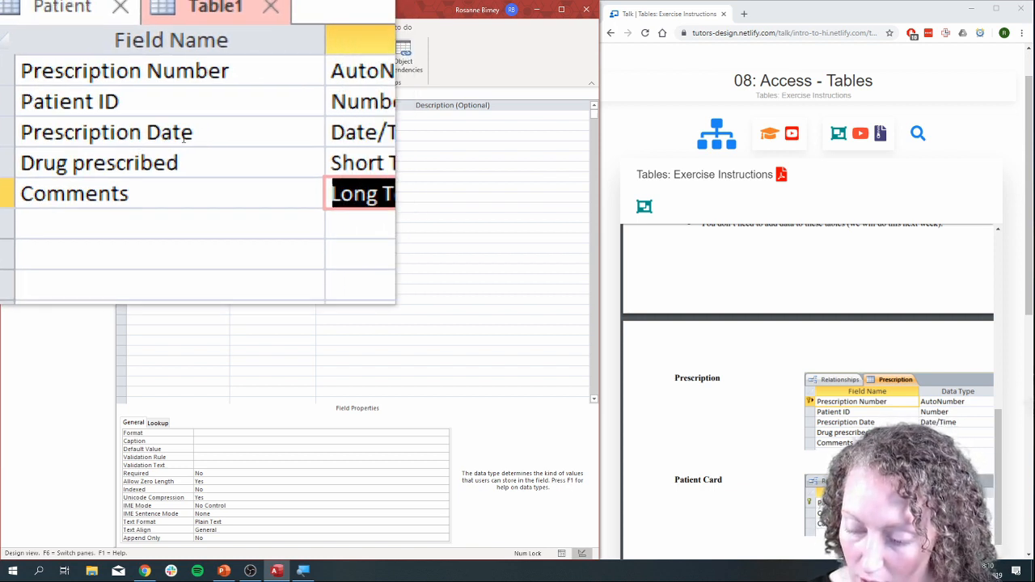
{"action": "key", "text": "super+Escape"}
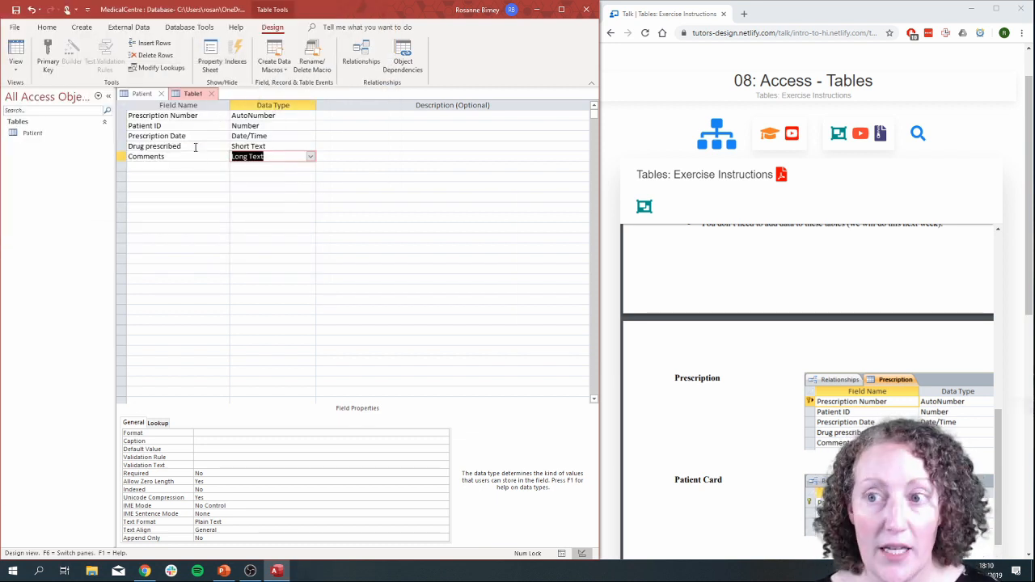
Save the new table as Prescription and agree to have a primary key defined.
{"action": "left_click", "coordinate": [15, 10]}
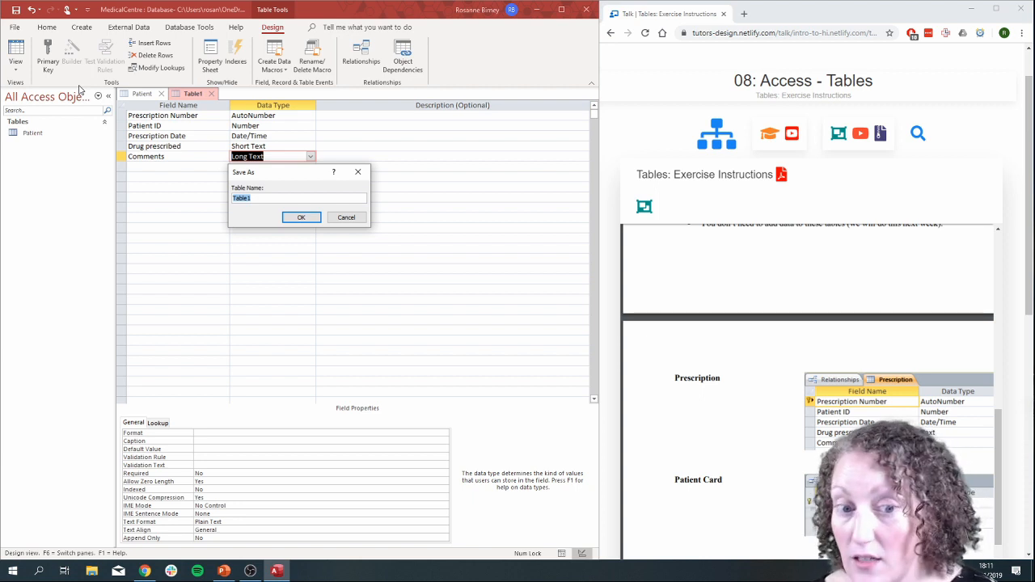
{"action": "type", "text": "Prescription"}
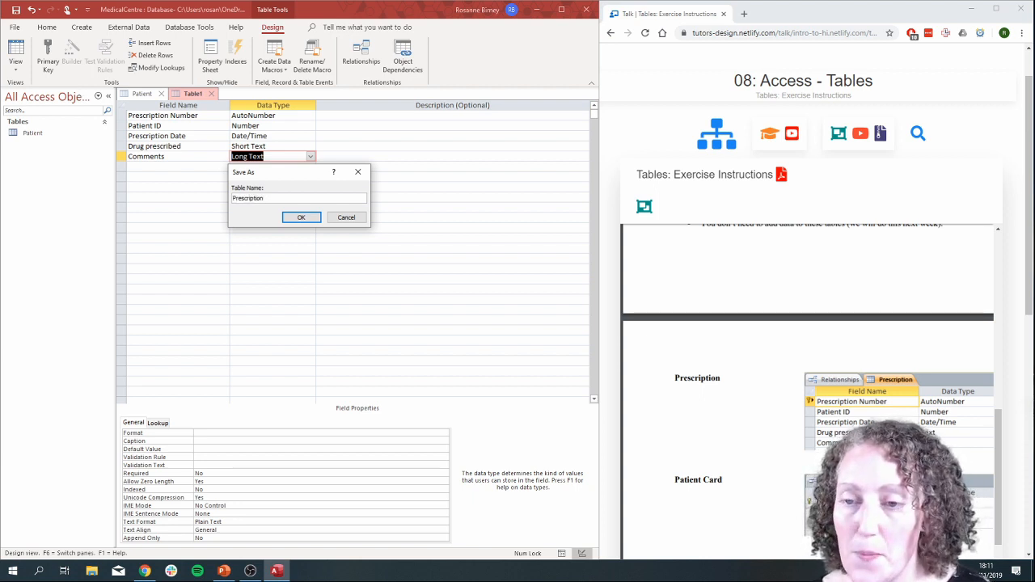
{"action": "key", "text": "super+plus"}
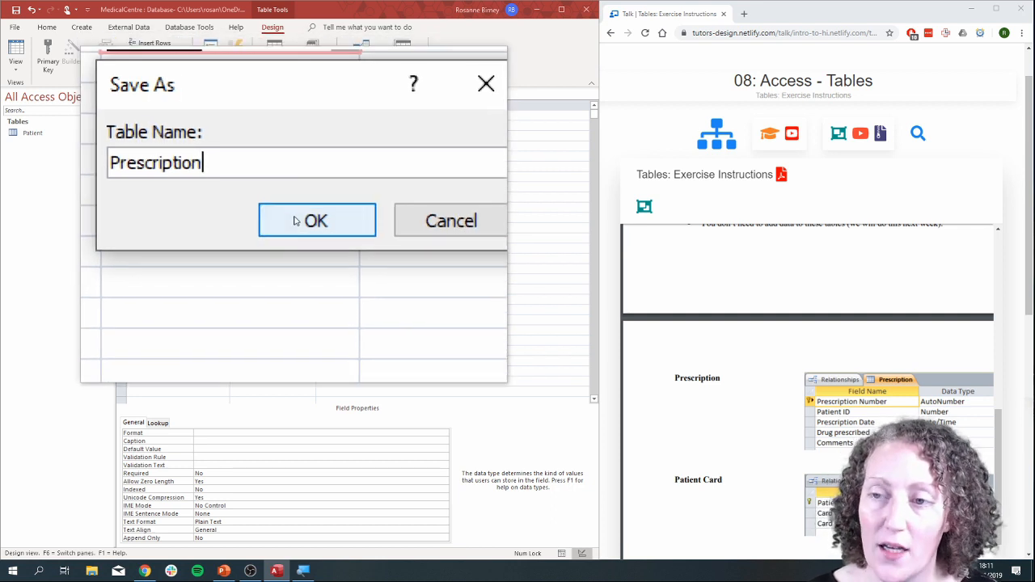
{"action": "left_click", "coordinate": [296, 221]}
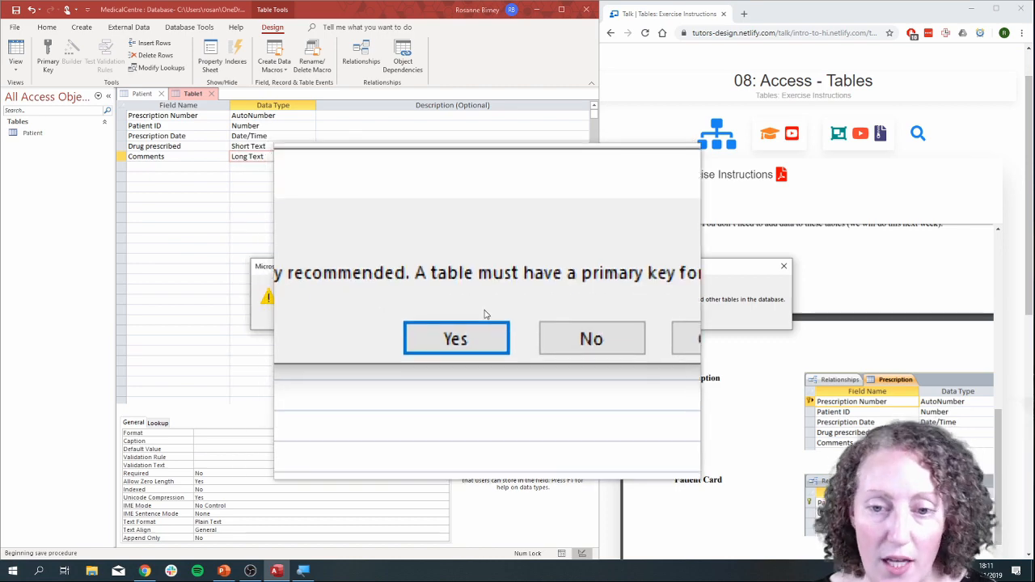
{"action": "left_click", "coordinate": [489, 325]}
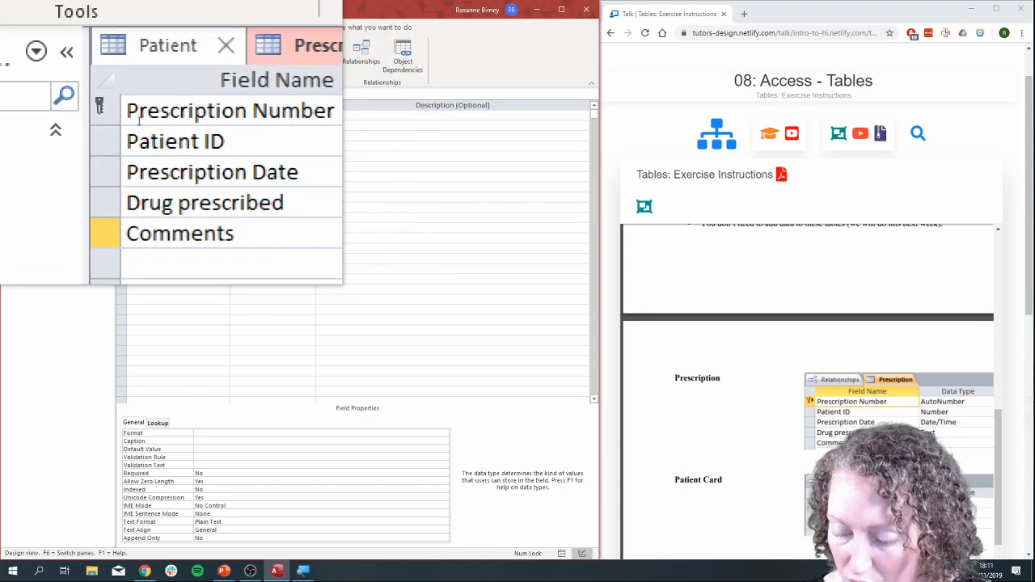
Remove the primary key from the Prescription Number field.
{"action": "key", "text": "super+Escape"}
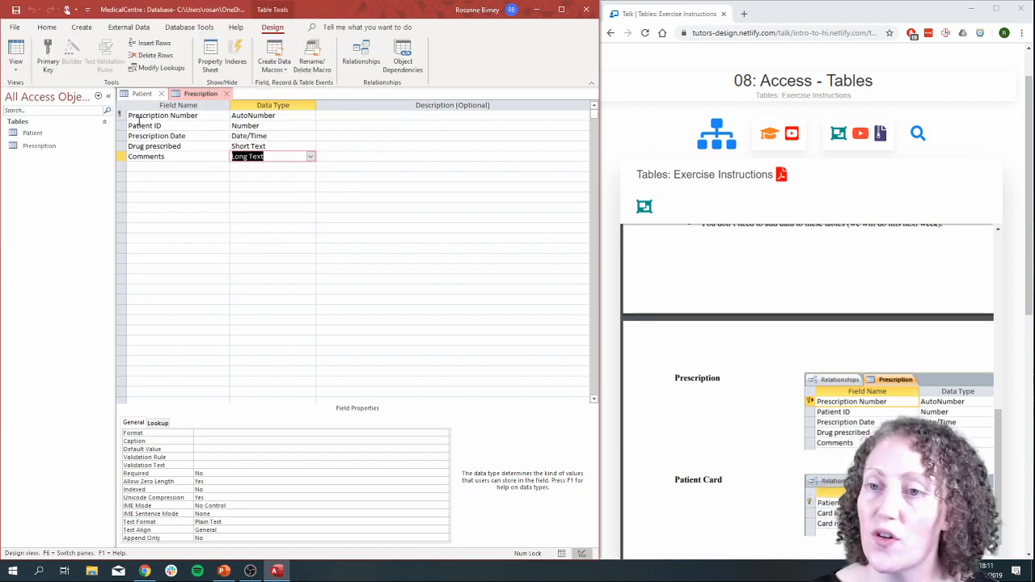
{"action": "left_click", "coordinate": [128, 116]}
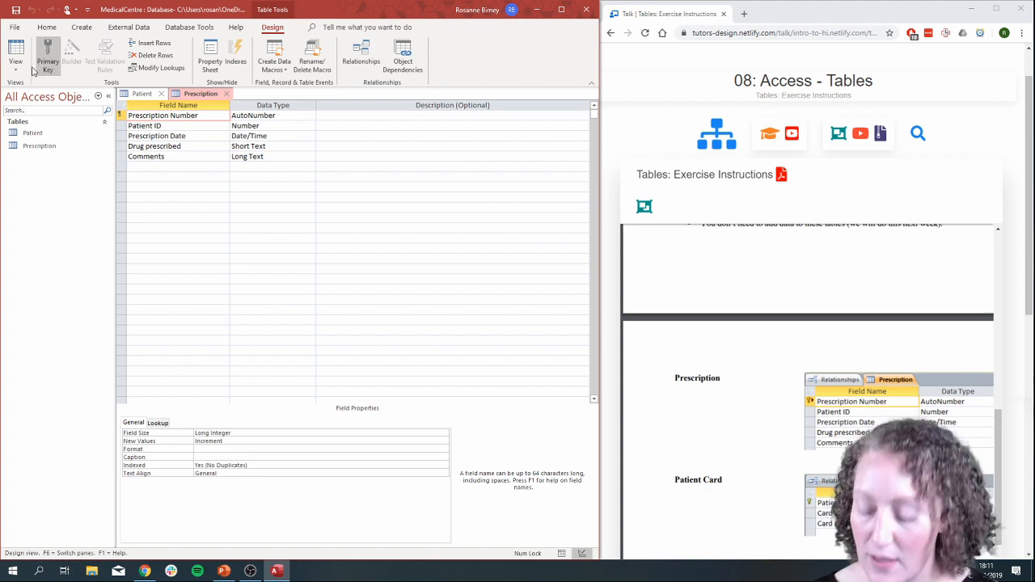
{"action": "key", "text": "super+plus"}
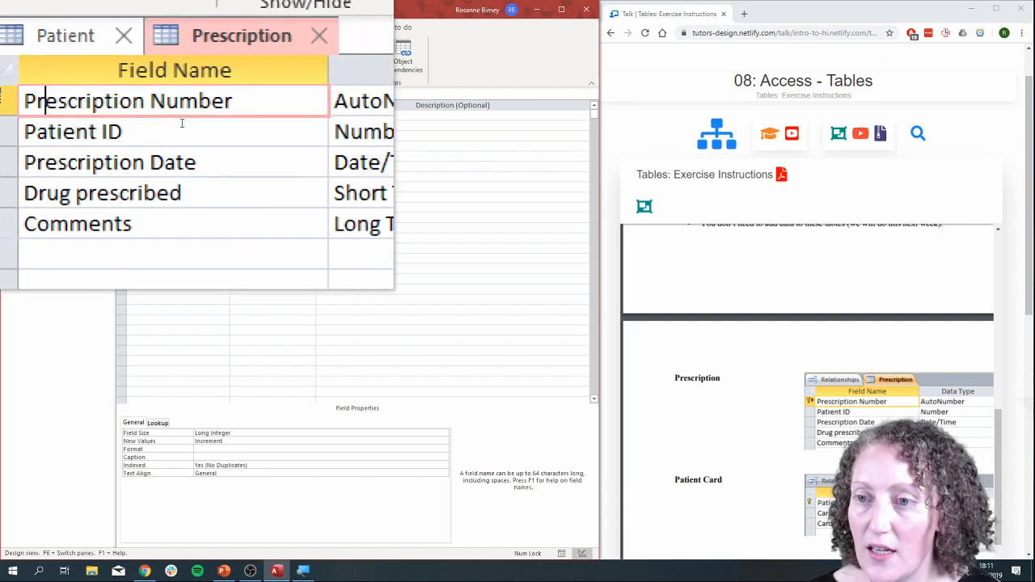
{"action": "left_click", "coordinate": [185, 136]}
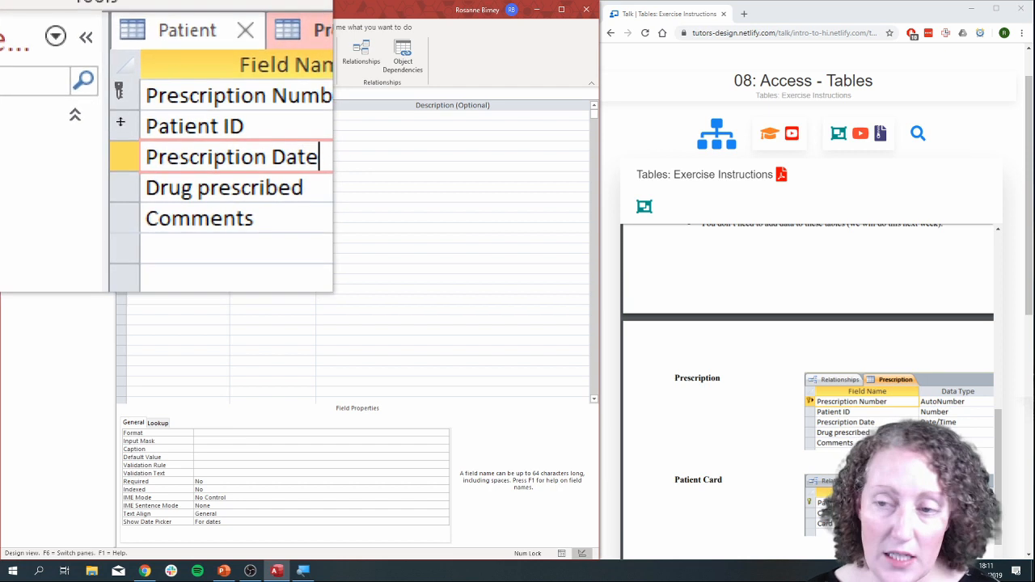
{"action": "left_click", "coordinate": [138, 126]}
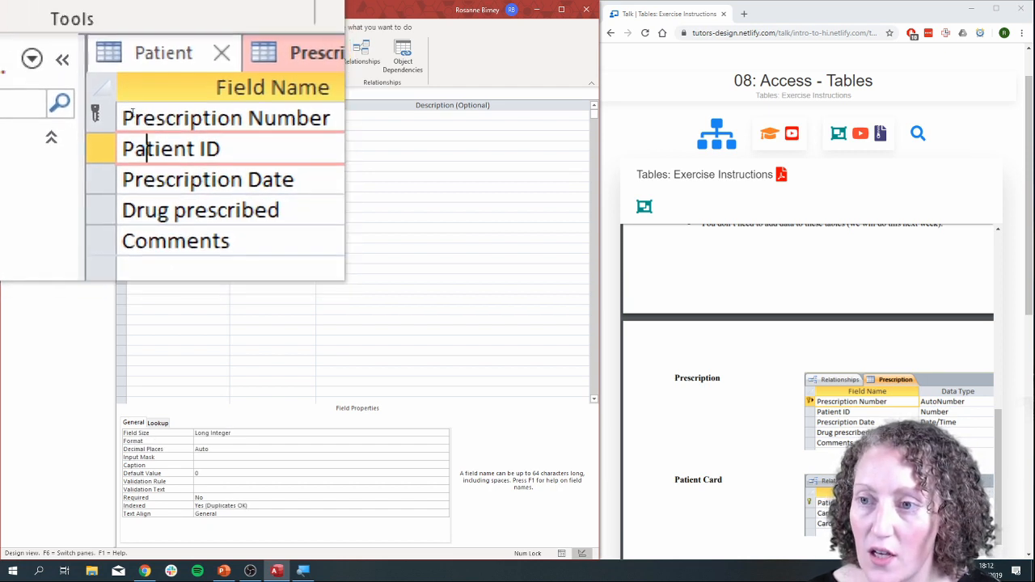
{"action": "left_click", "coordinate": [127, 121]}
{"action": "left_click", "coordinate": [11, 54]}
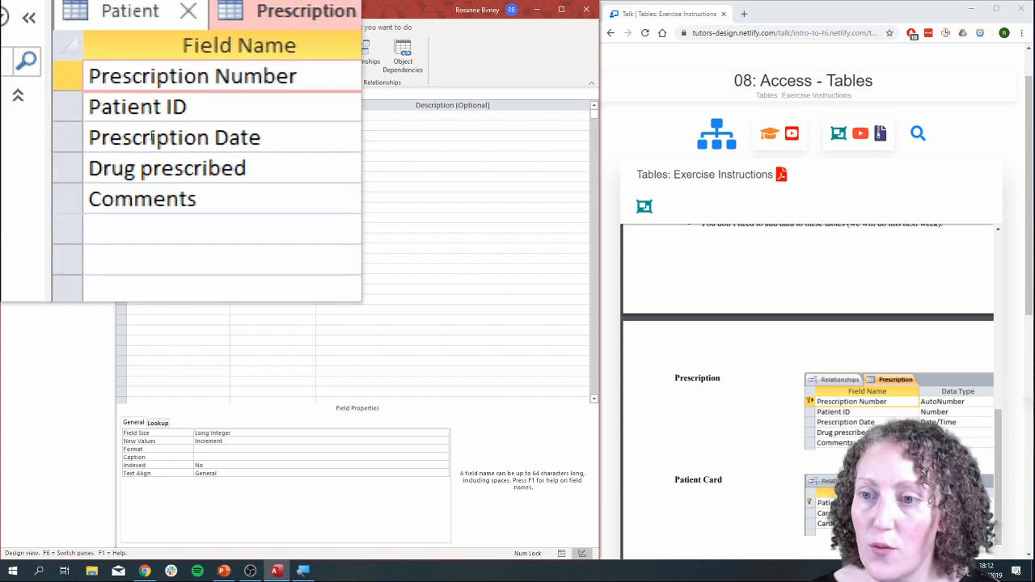
Set the Drug prescribed field as the primary key and remove that key again.
{"action": "left_click", "coordinate": [132, 146]}
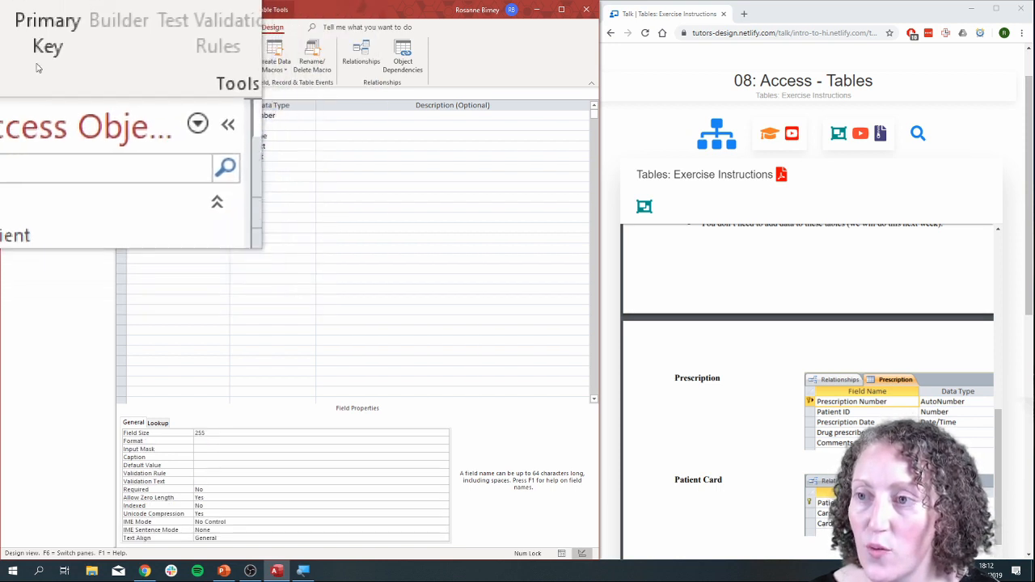
{"action": "left_click", "coordinate": [59, 50]}
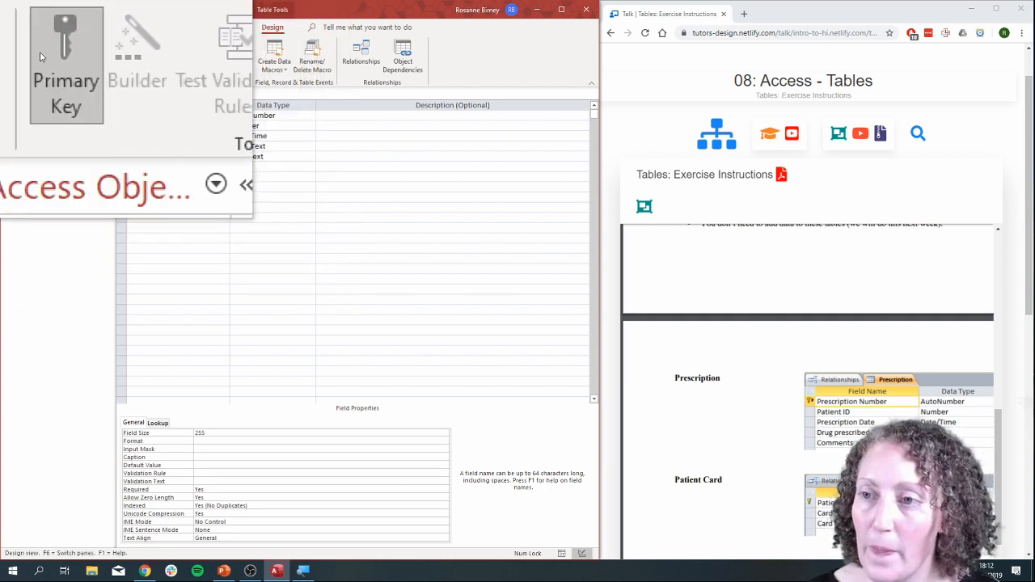
{"action": "left_click", "coordinate": [44, 53]}
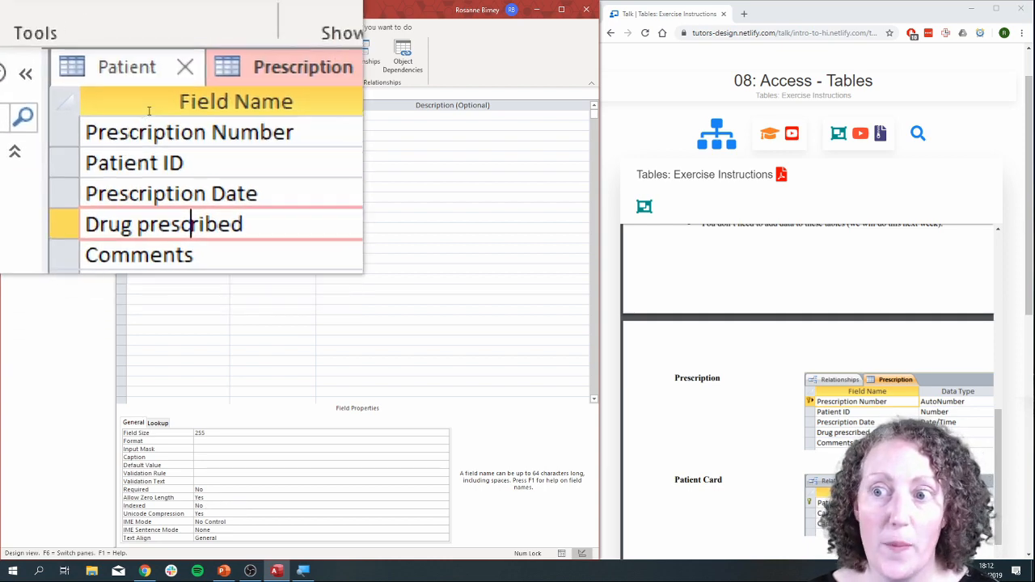
Set the Prescription Number field as the primary key of the Prescription table.
{"action": "left_click", "coordinate": [139, 115]}
{"action": "left_click", "coordinate": [57, 68]}
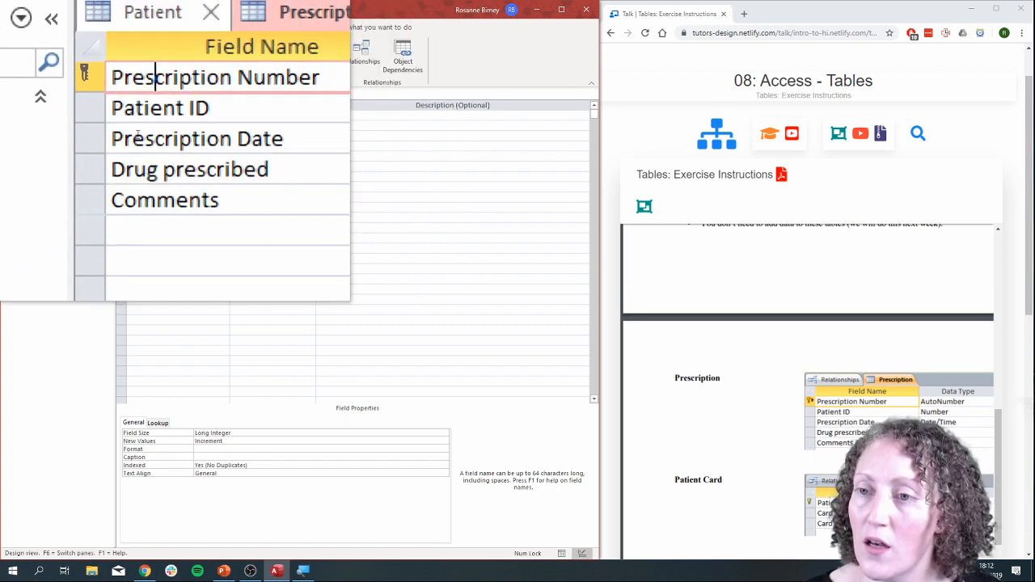
{"action": "left_click", "coordinate": [150, 158]}
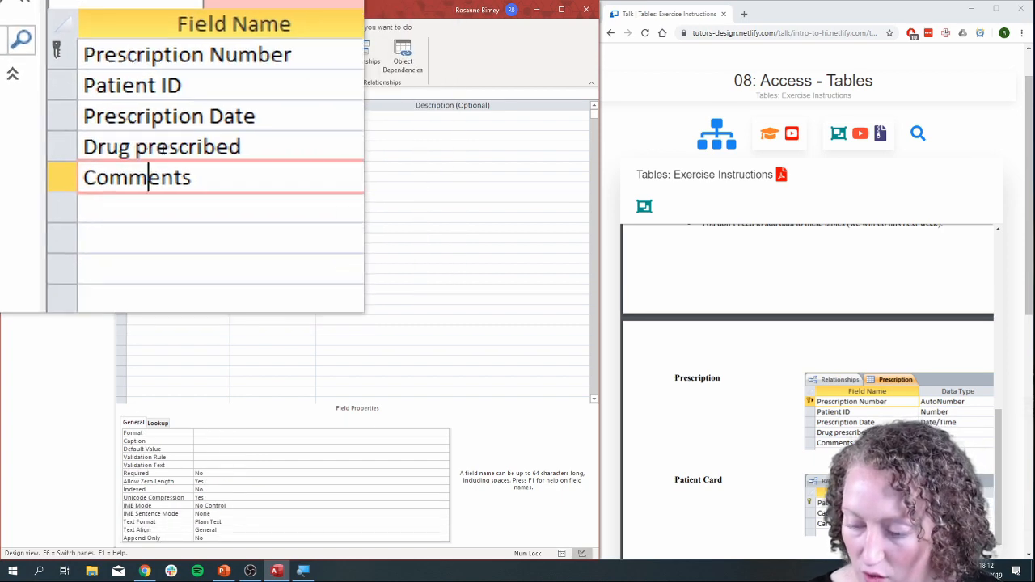
Save the design of the Prescription table.
{"action": "key", "text": "super+Escape"}
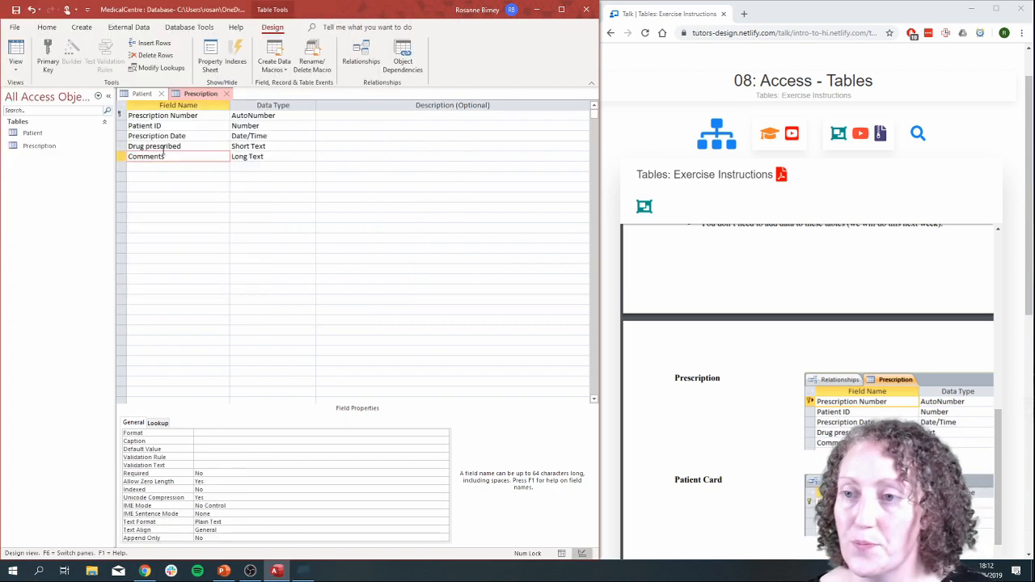
{"action": "left_click", "coordinate": [15, 29]}
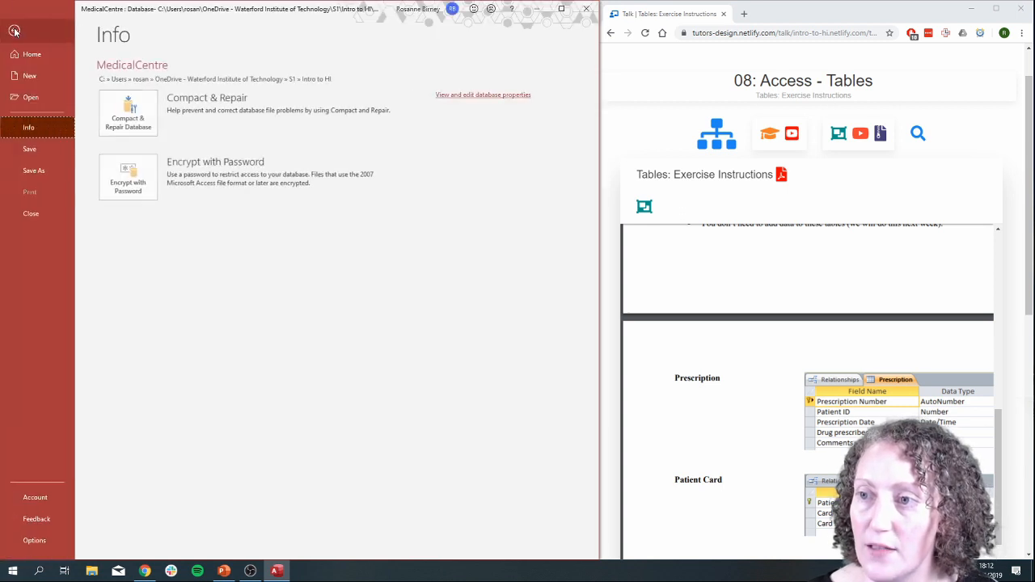
{"action": "left_click", "coordinate": [29, 149]}
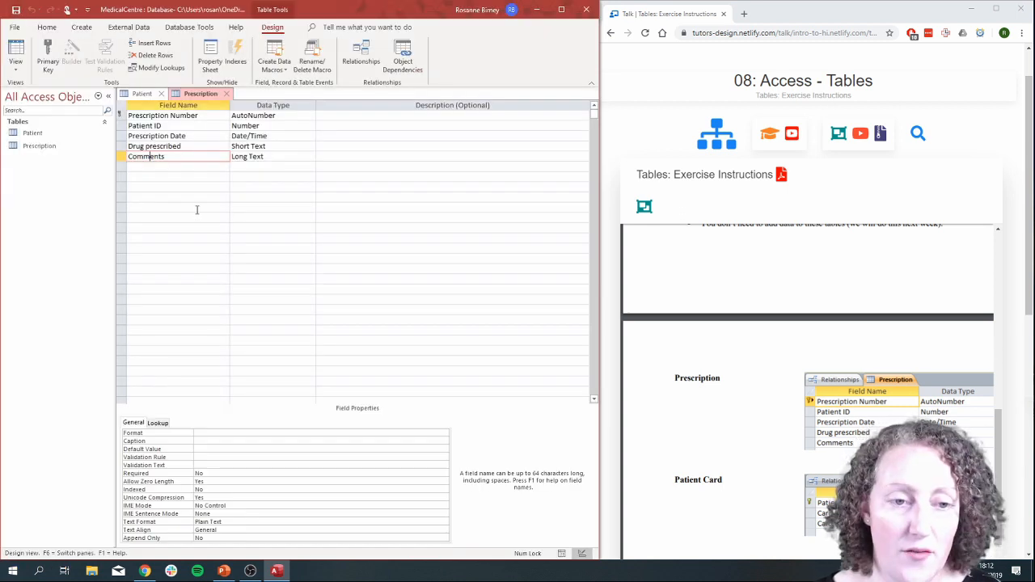
Review the Exercise Three instructions and the Patient Card, Doctor and Appointment table layouts in the exercise PDF.
{"action": "scroll", "coordinate": [841, 324], "scroll_direction": "down", "scroll_amount": 4}
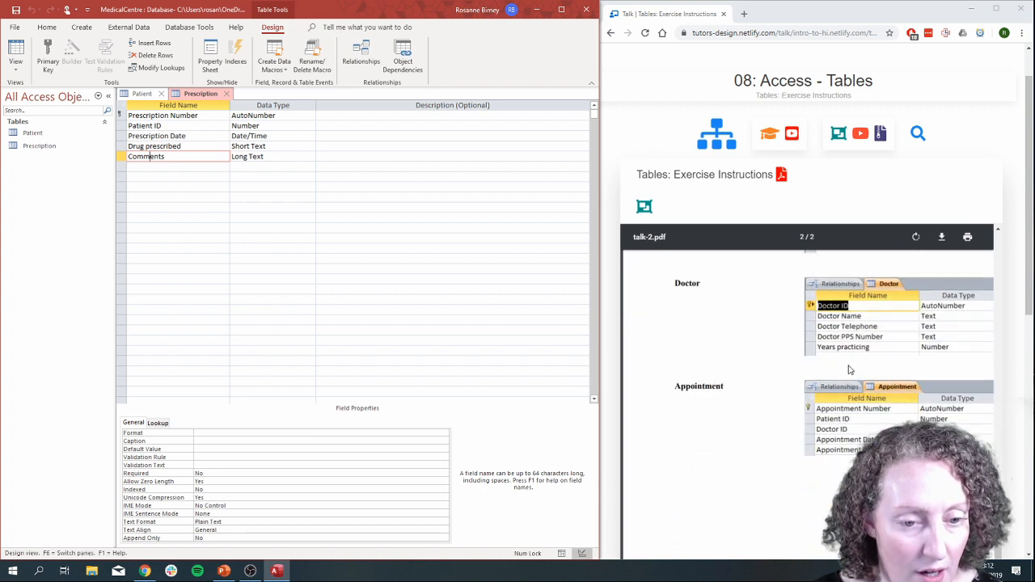
{"action": "scroll", "coordinate": [836, 361], "scroll_direction": "up", "scroll_amount": 6}
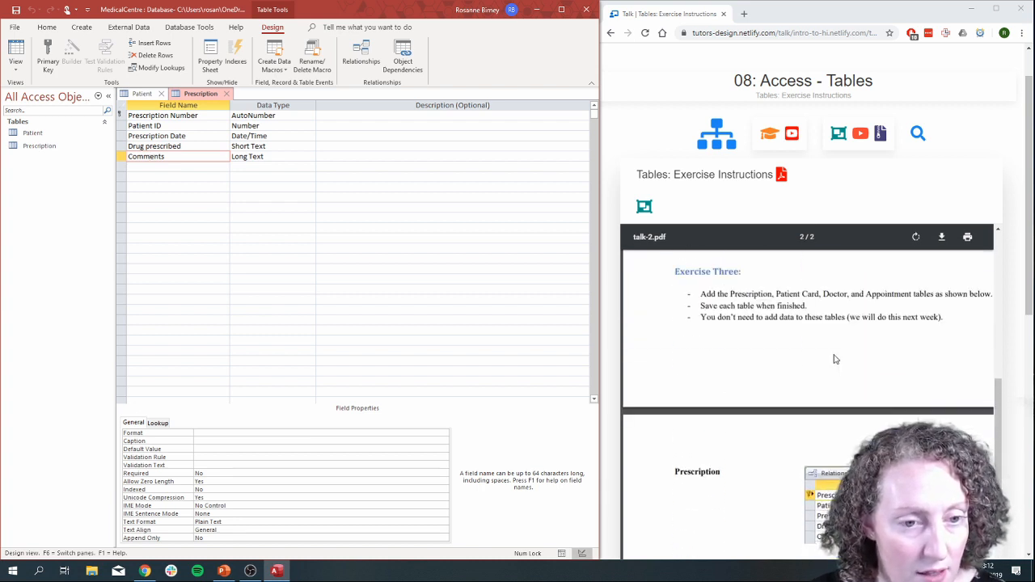
{"action": "scroll", "coordinate": [835, 359], "scroll_direction": "up", "scroll_amount": 1}
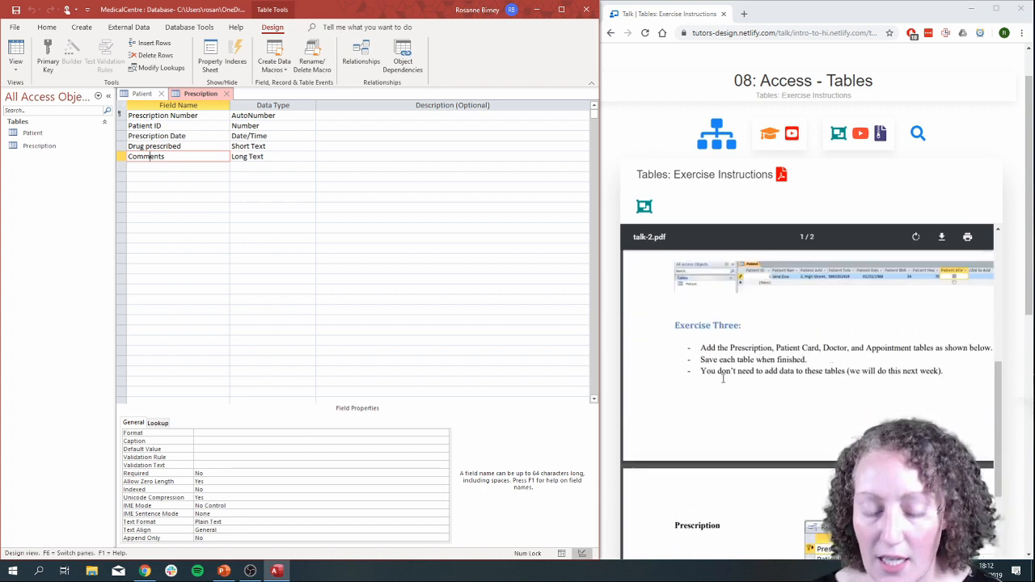
{"action": "key", "text": "super+plus"}
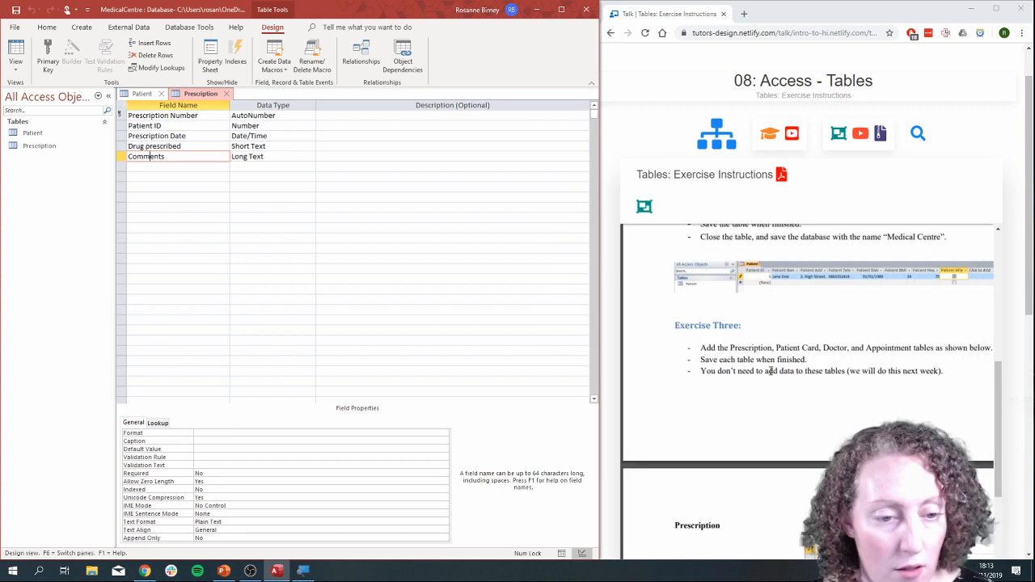
{"action": "scroll", "coordinate": [809, 360], "scroll_direction": "down", "scroll_amount": 5}
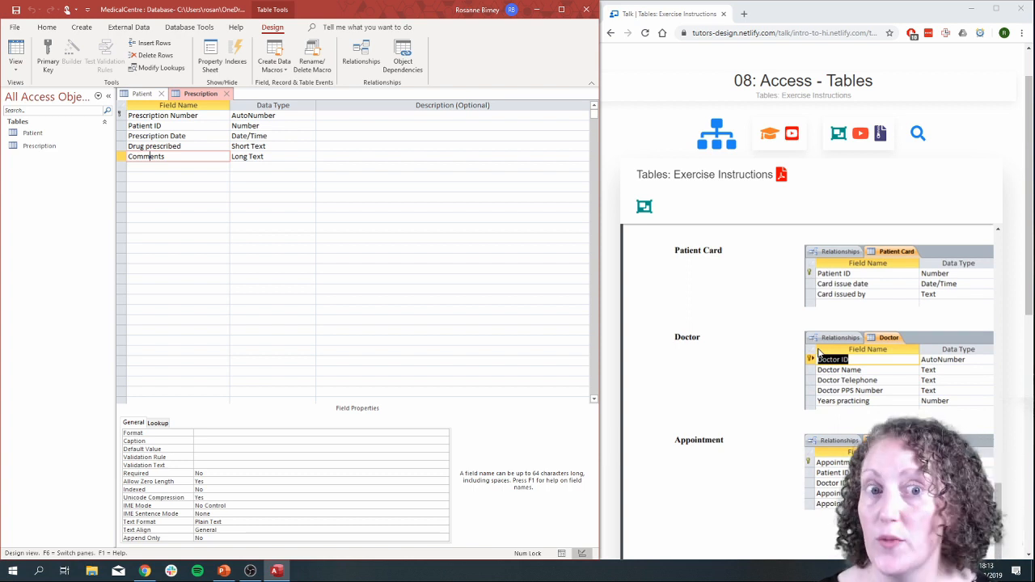
Go back over the Prescription table layout in the exercise PDF and the remaining Patient Card, Doctor and Appointment field lists.
{"action": "scroll", "coordinate": [808, 359], "scroll_direction": "up", "scroll_amount": 3}
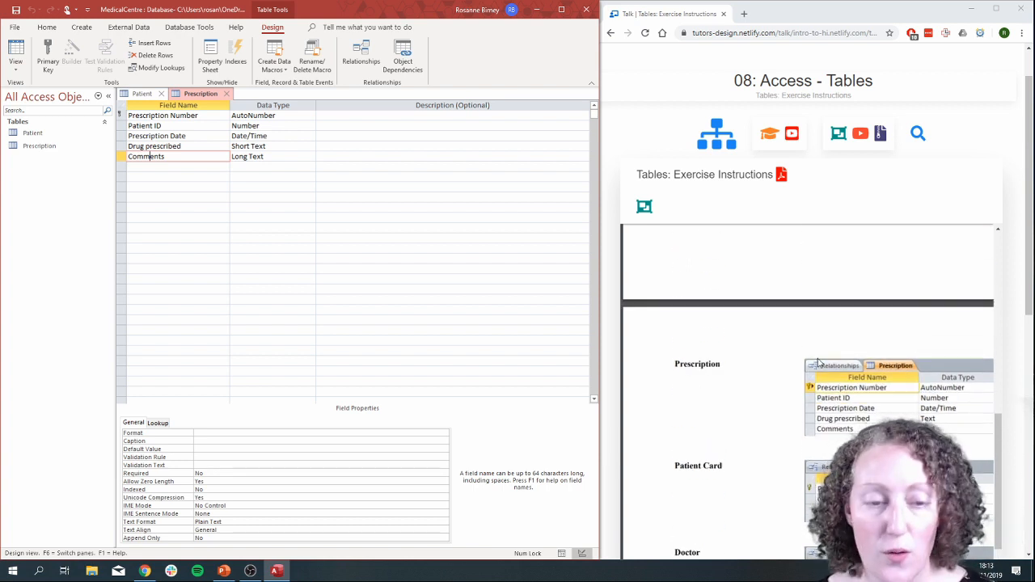
{"action": "scroll", "coordinate": [802, 360], "scroll_direction": "down", "scroll_amount": 2}
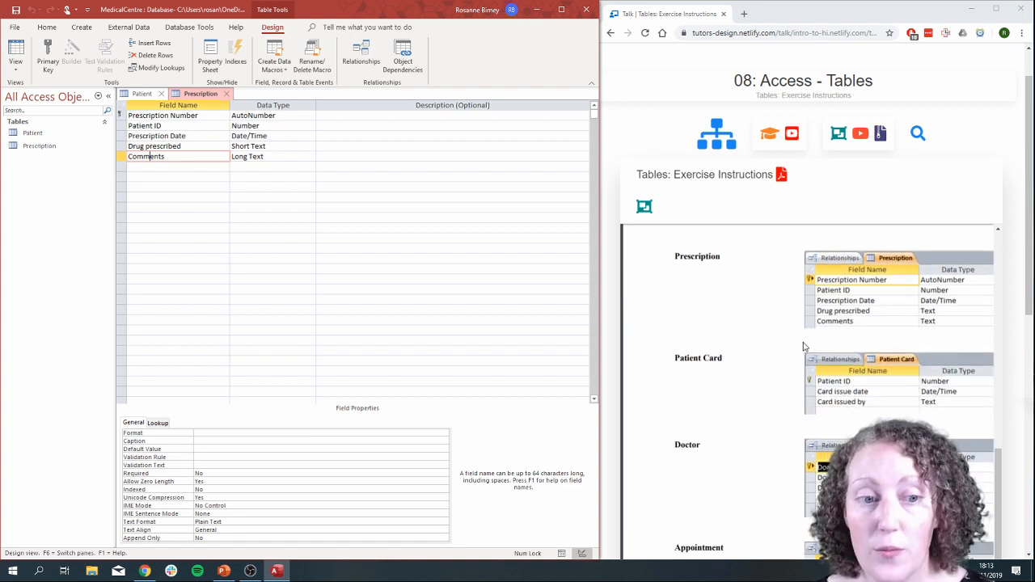
{"action": "scroll", "coordinate": [866, 377], "scroll_direction": "down", "scroll_amount": 1}
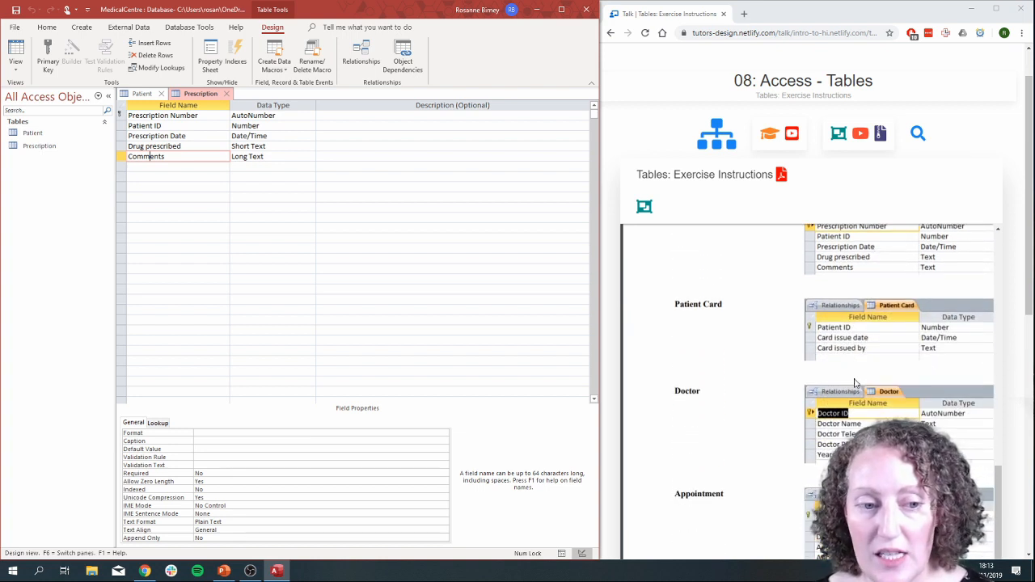
{"action": "scroll", "coordinate": [851, 391], "scroll_direction": "down", "scroll_amount": 1}
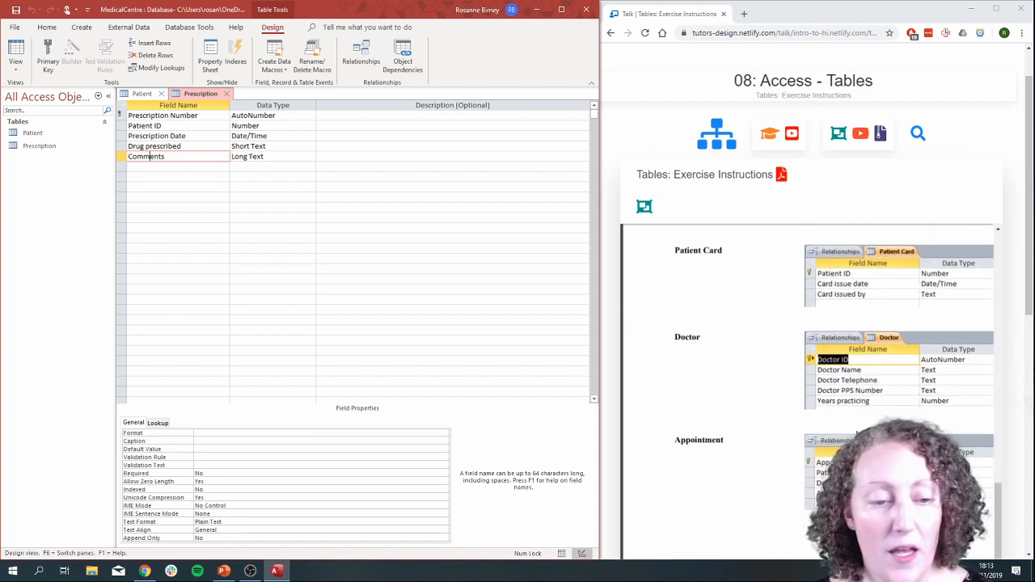
{"action": "scroll", "coordinate": [923, 322], "scroll_direction": "up", "scroll_amount": 1}
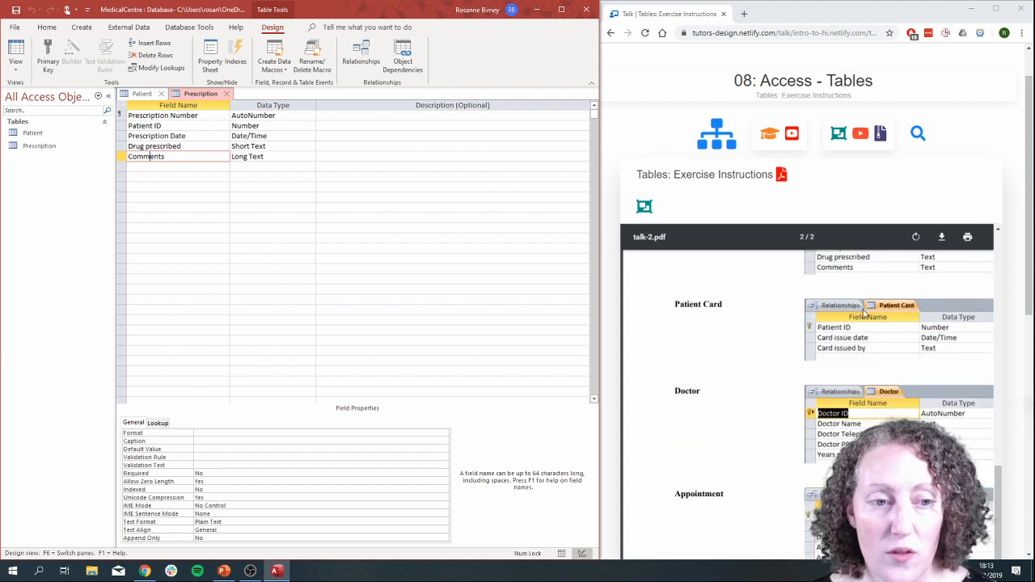
{"action": "scroll", "coordinate": [892, 338], "scroll_direction": "down", "scroll_amount": 1}
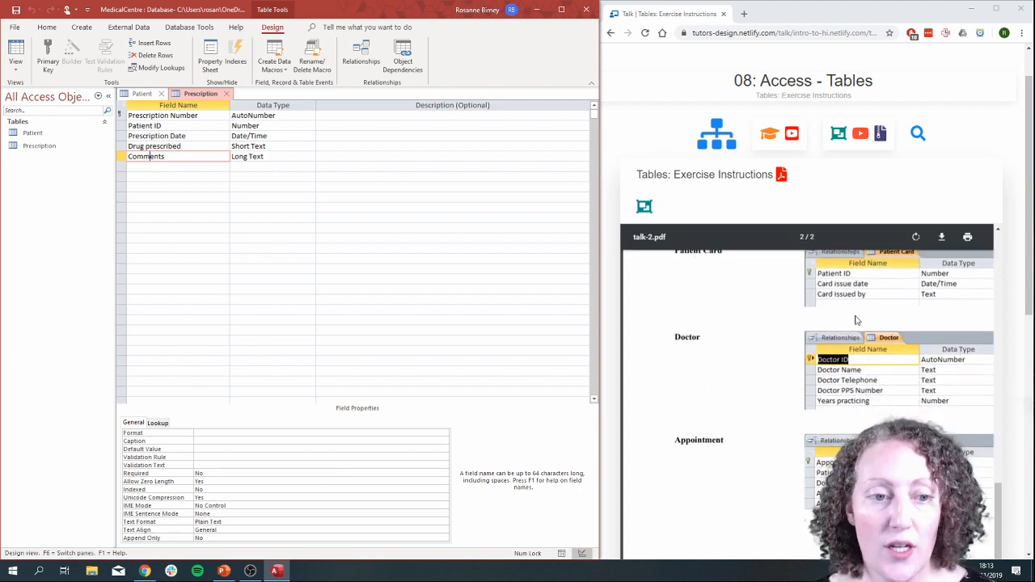